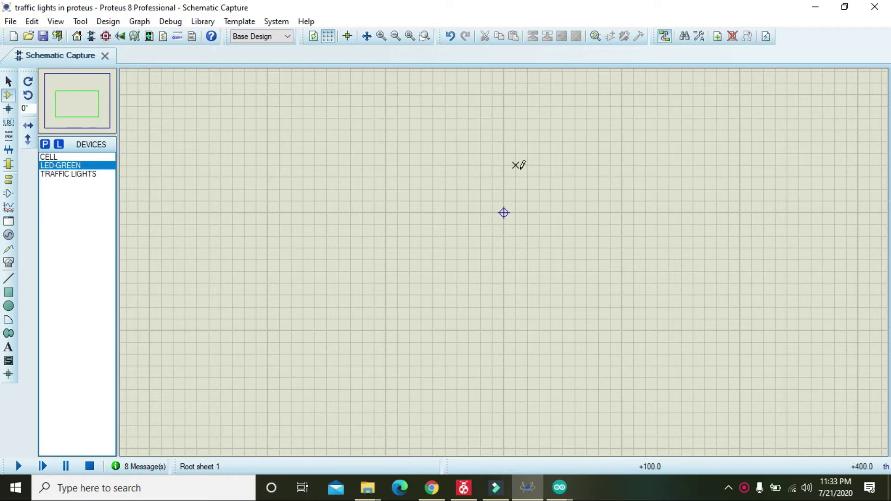
# - Search the part picker for 'led red' and choose LED-RED from the results
pyautogui.click(45, 145)
pyautogui.write('led red')
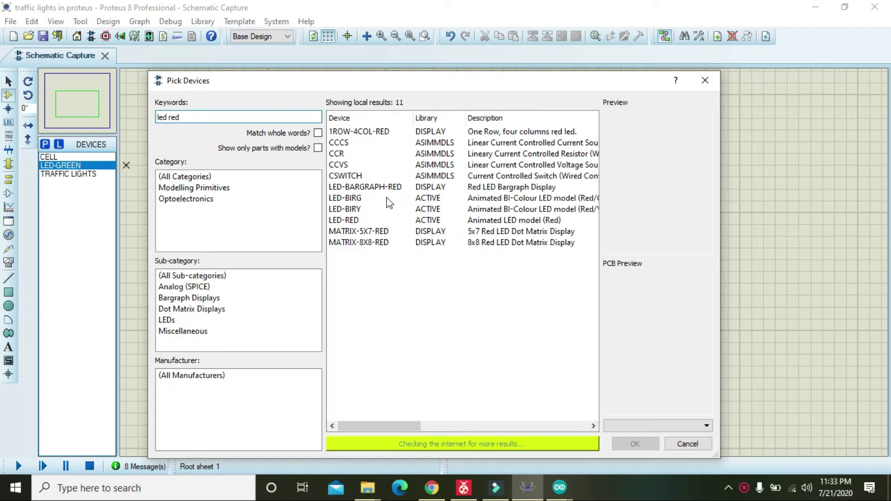
pyautogui.click(397, 221)
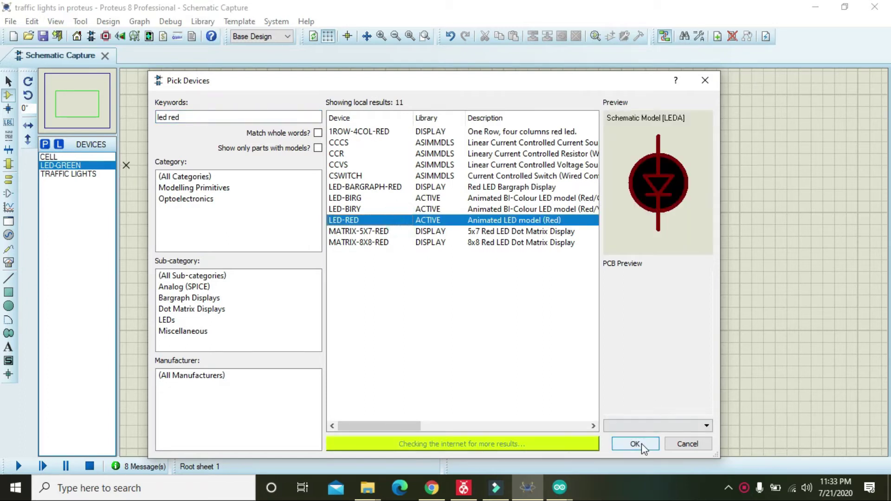
# - Add LED-RED to the devices, place the first red LED D1 and move its labels up above it
pyautogui.click(635, 443)
pyautogui.click(598, 190)
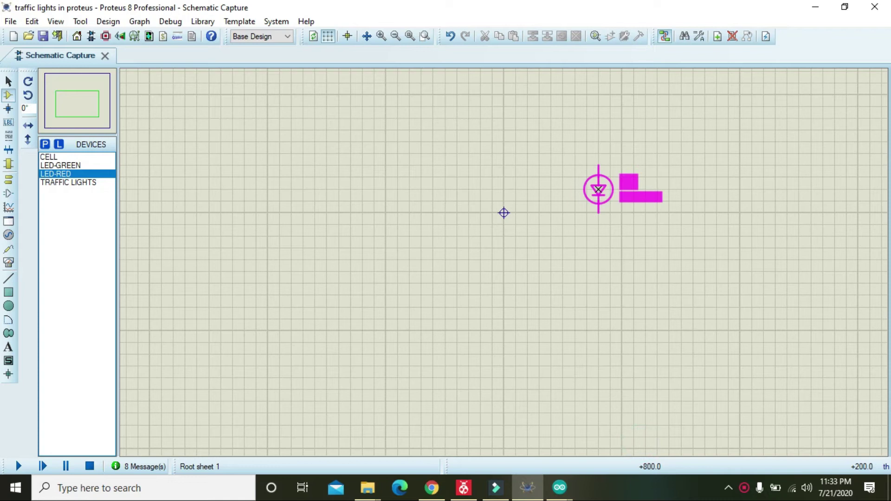
pyautogui.click(599, 190)
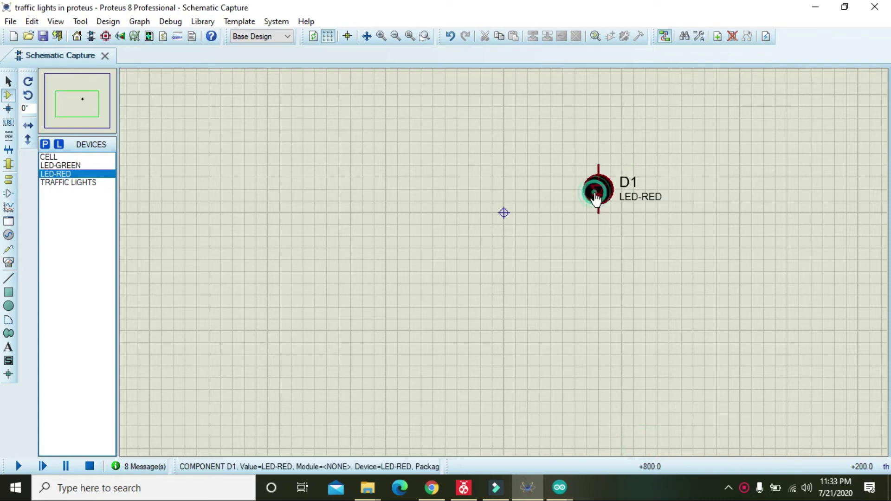
pyautogui.moveTo(634, 202); pyautogui.dragTo(574, 82)
pyautogui.doubleClick(629, 182)
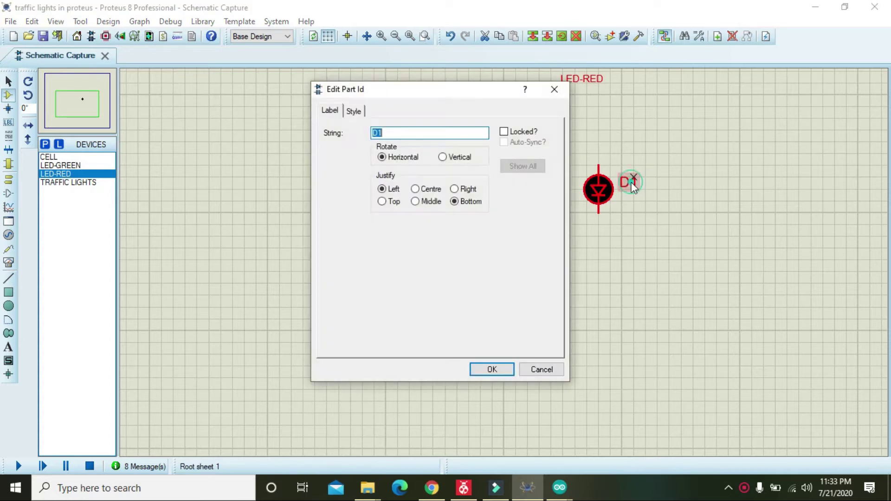
pyautogui.click(554, 90)
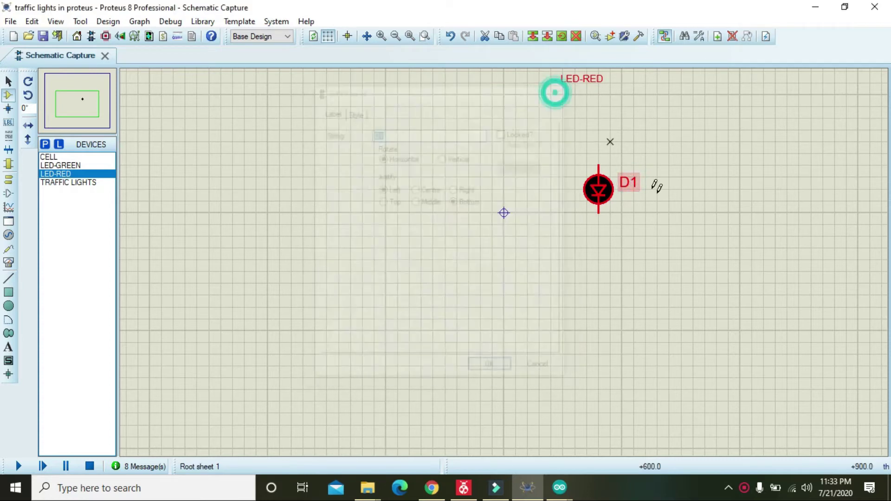
pyautogui.doubleClick(627, 182)
pyautogui.click(554, 89)
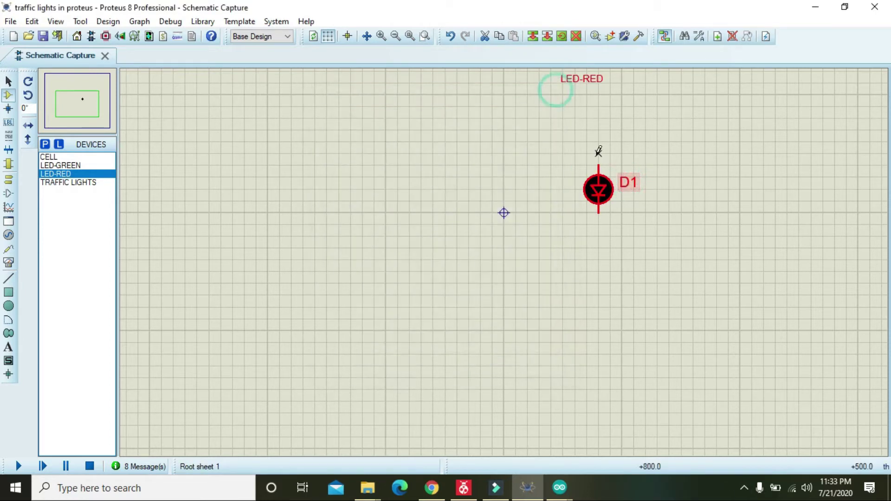
pyautogui.click(627, 183)
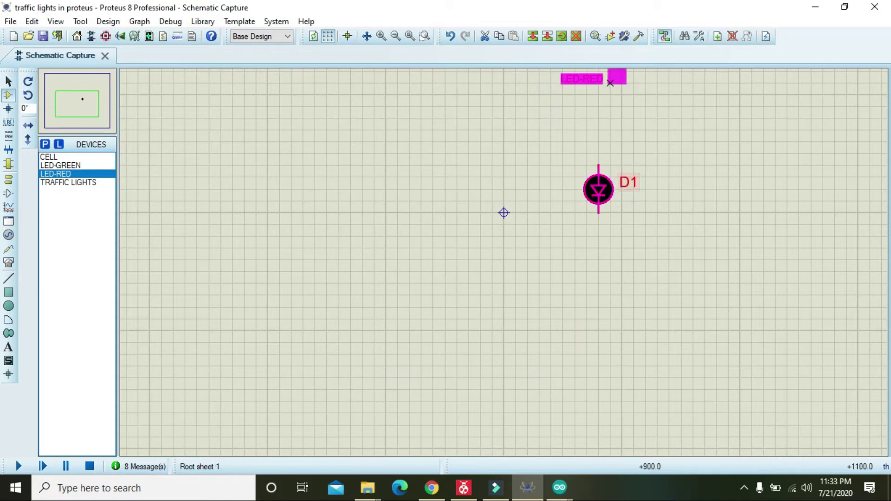
pyautogui.moveTo(627, 183); pyautogui.dragTo(614, 78)
pyautogui.click(692, 147)
# - Place a second red LED D2 beside D1 and move its D2 and LED-RED labels up top
pyautogui.click(667, 187)
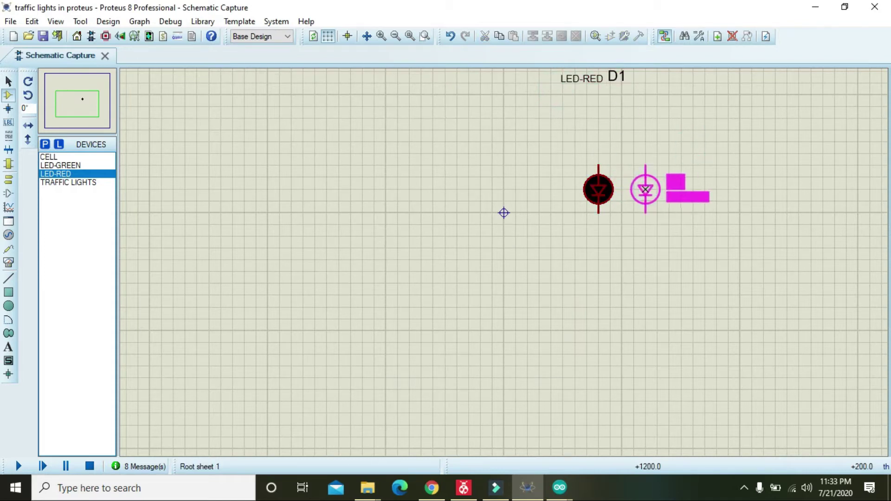
pyautogui.click(634, 191)
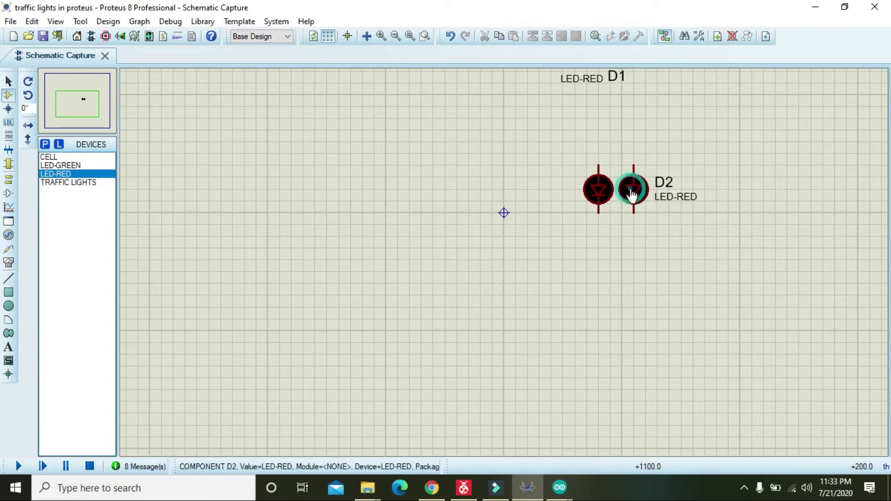
pyautogui.click(668, 177)
pyautogui.moveTo(669, 177); pyautogui.dragTo(646, 82)
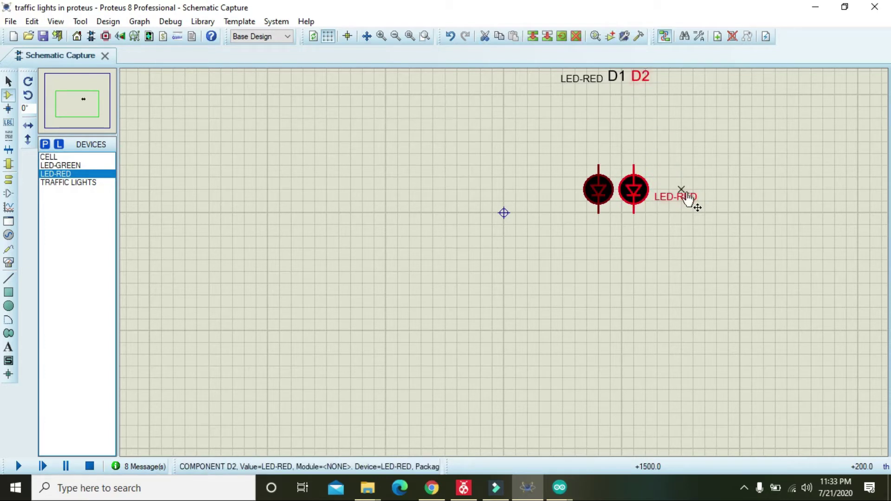
pyautogui.doubleClick(684, 198)
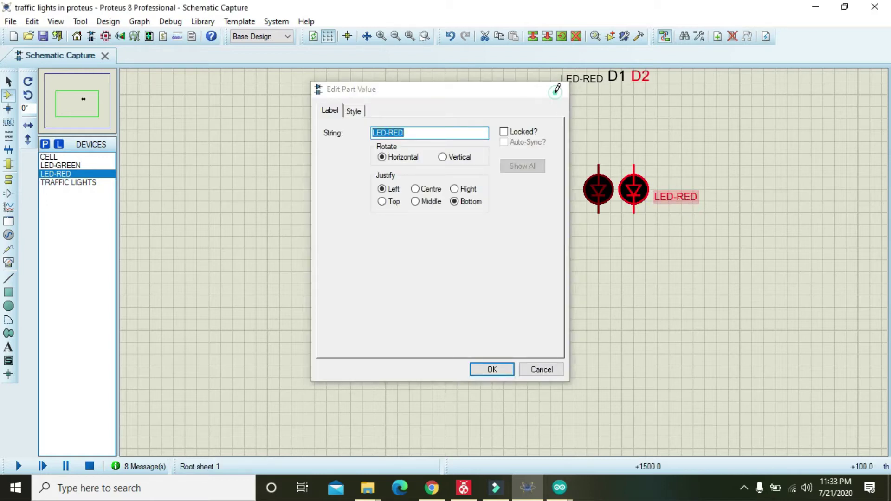
pyautogui.click(554, 89)
pyautogui.moveTo(669, 191); pyautogui.dragTo(669, 203)
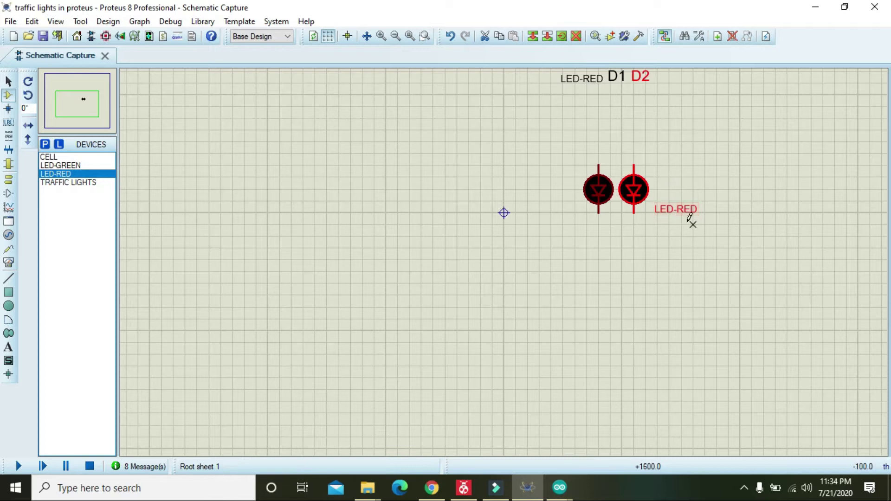
pyautogui.moveTo(680, 209); pyautogui.dragTo(668, 111)
# - Place a third red LED D3 below D1 and move its labels up above the LEDs
pyautogui.click(683, 149)
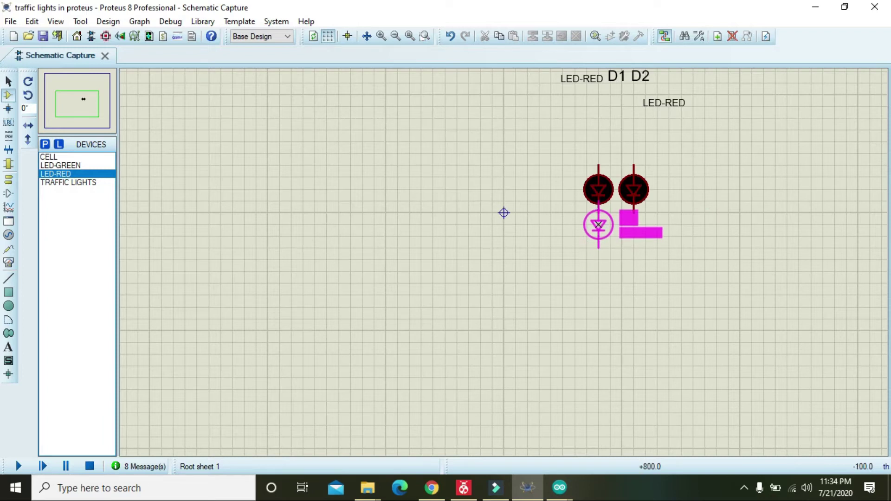
pyautogui.click(599, 247)
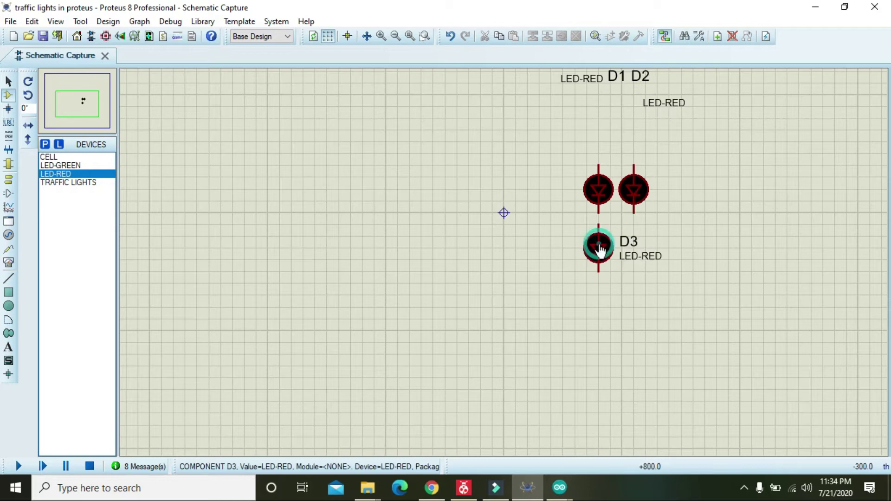
pyautogui.click(629, 246)
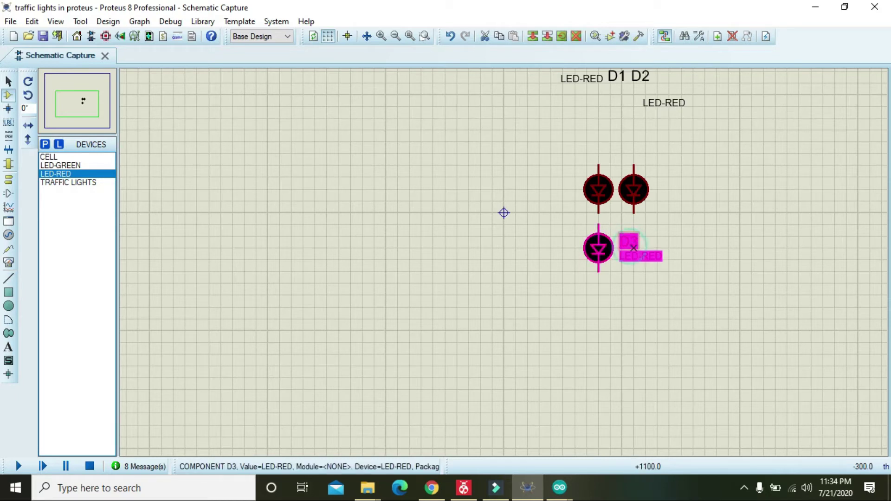
pyautogui.moveTo(629, 245); pyautogui.dragTo(562, 120)
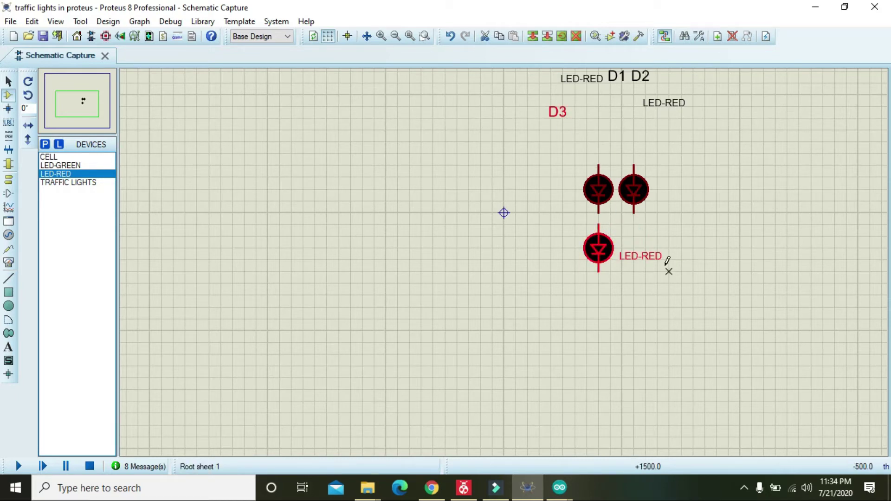
pyautogui.doubleClick(648, 256)
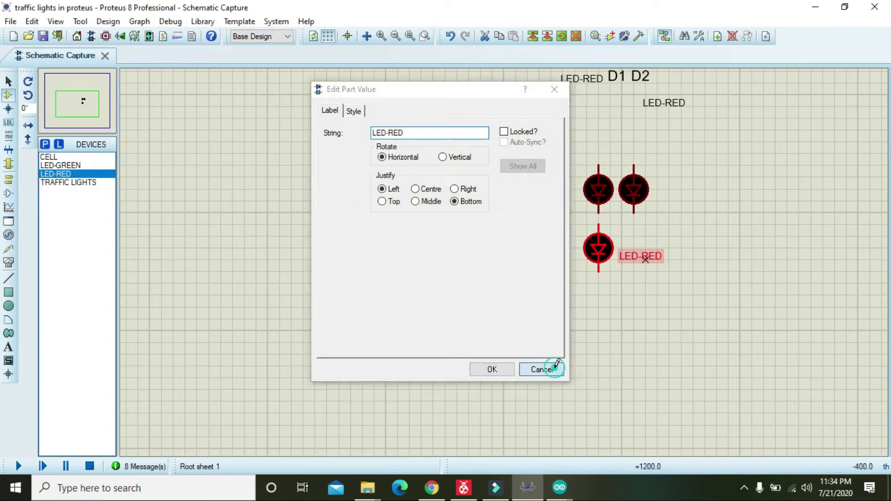
pyautogui.click(542, 370)
pyautogui.moveTo(646, 259)
pyautogui.mouseDown()
pyautogui.moveTo(622, 130)
pyautogui.moveTo(610, 117)
pyautogui.mouseUp()
pyautogui.click(707, 209)
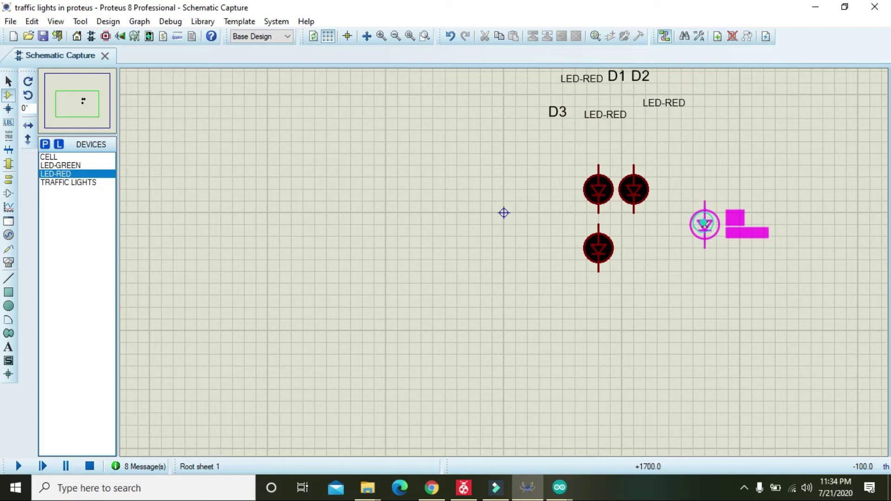
# - Place a fourth red LED D4 below D2 and move its labels up, completing the 2x2 grid
pyautogui.click(634, 248)
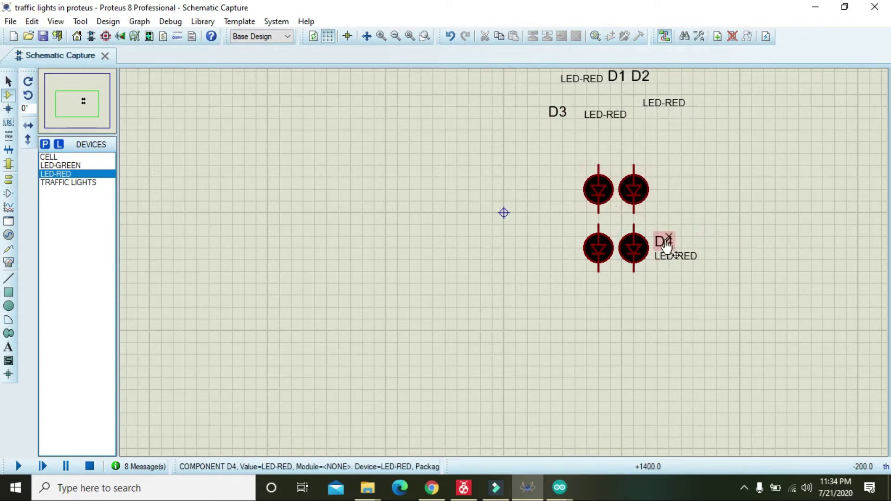
pyautogui.moveTo(665, 244); pyautogui.dragTo(673, 130)
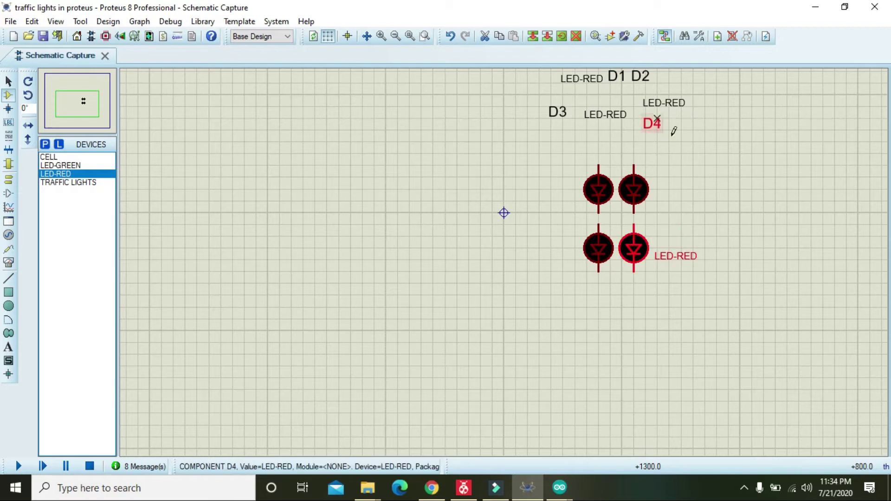
pyautogui.click(680, 258)
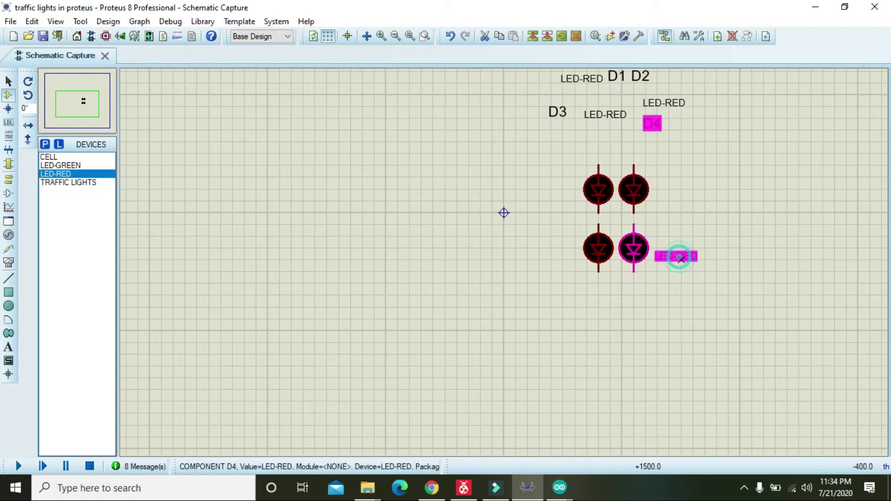
pyautogui.moveTo(680, 258); pyautogui.dragTo(700, 116)
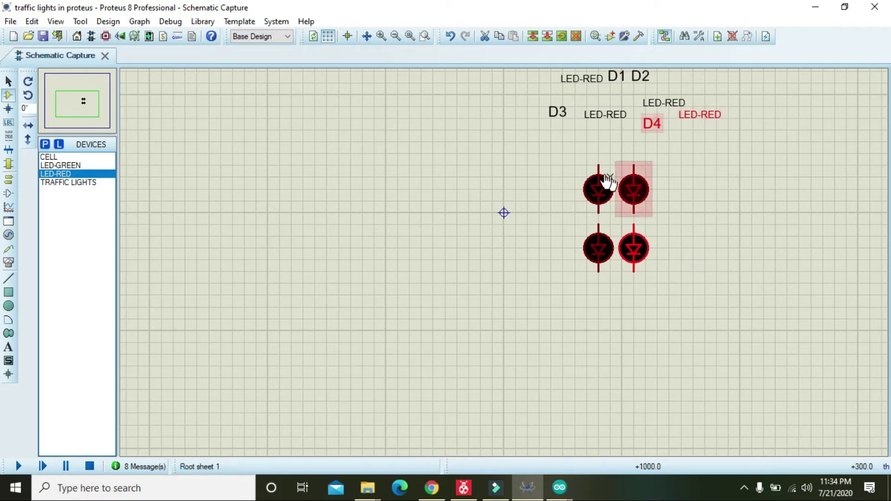
pyautogui.click(673, 171)
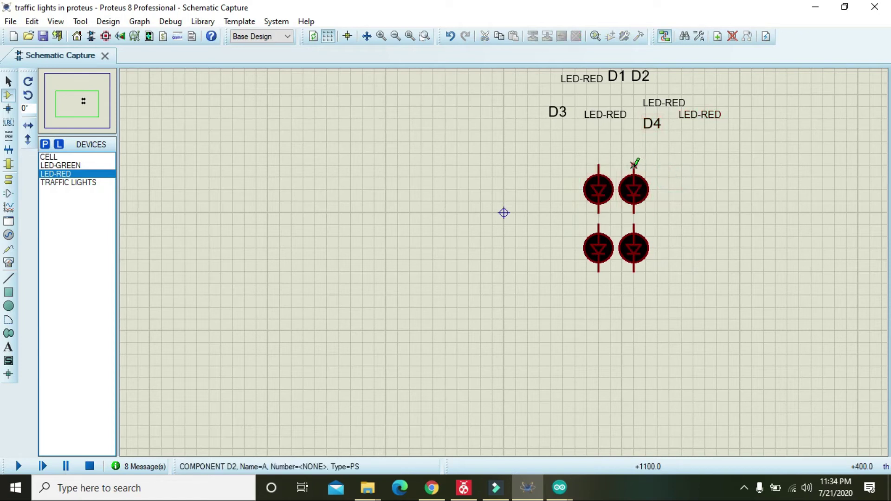
pyautogui.click(599, 164)
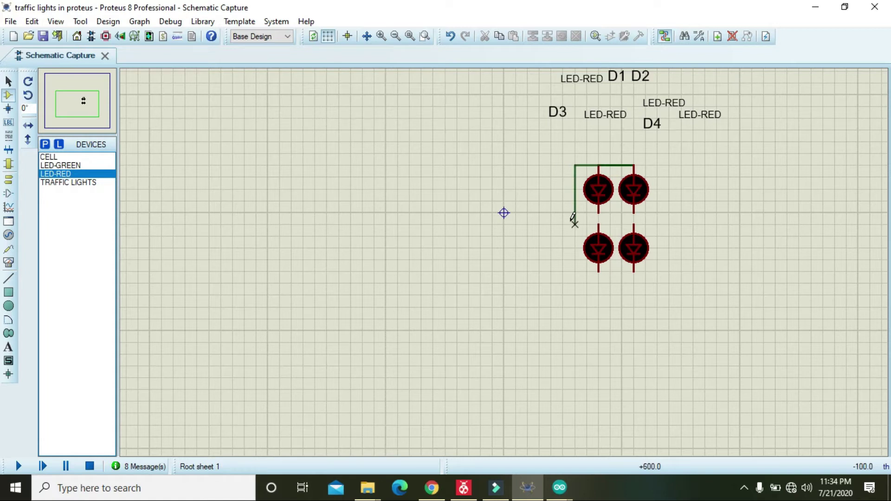
pyautogui.click(599, 225)
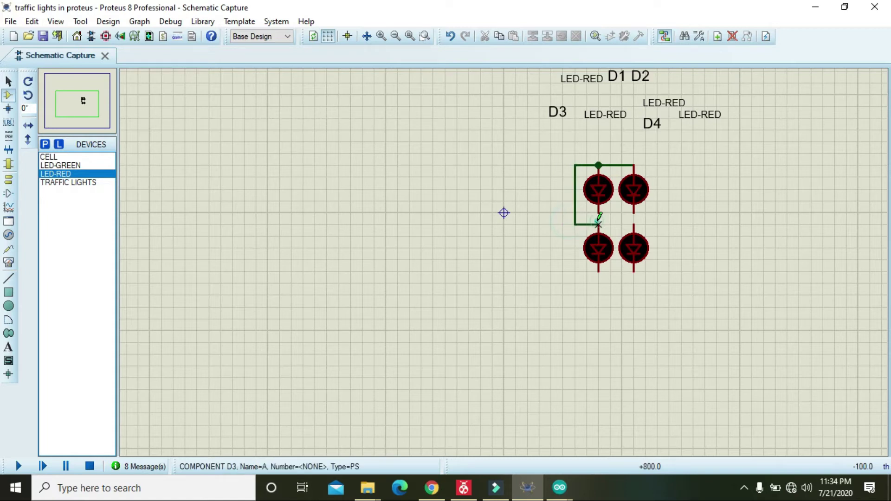
pyautogui.click(633, 223)
pyautogui.click(599, 224)
pyautogui.click(599, 212)
pyautogui.click(634, 212)
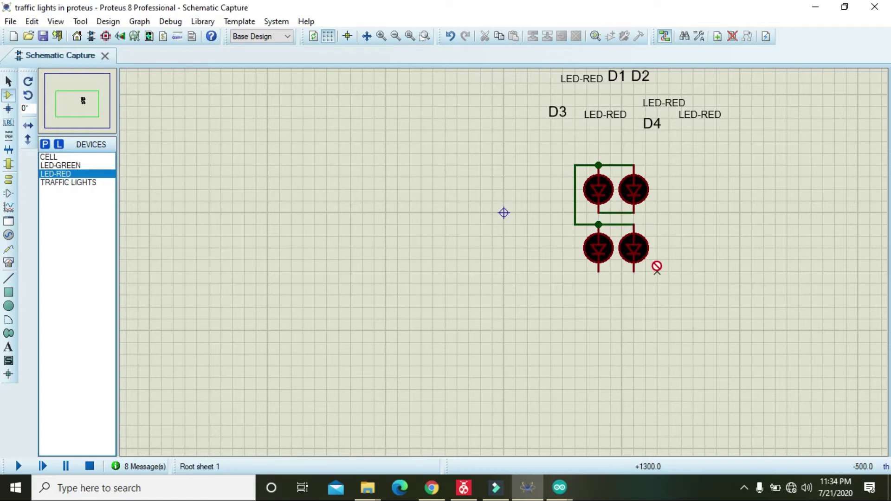
pyautogui.click(598, 271)
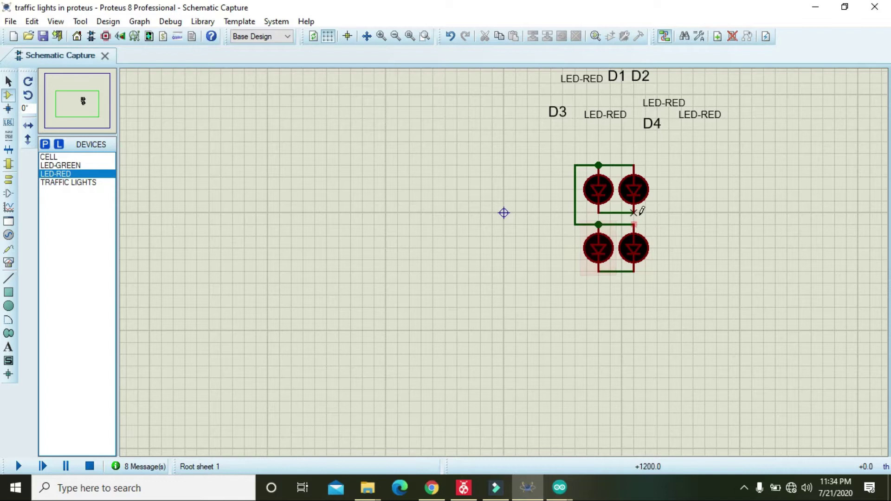
pyautogui.click(669, 213)
pyautogui.click(657, 284)
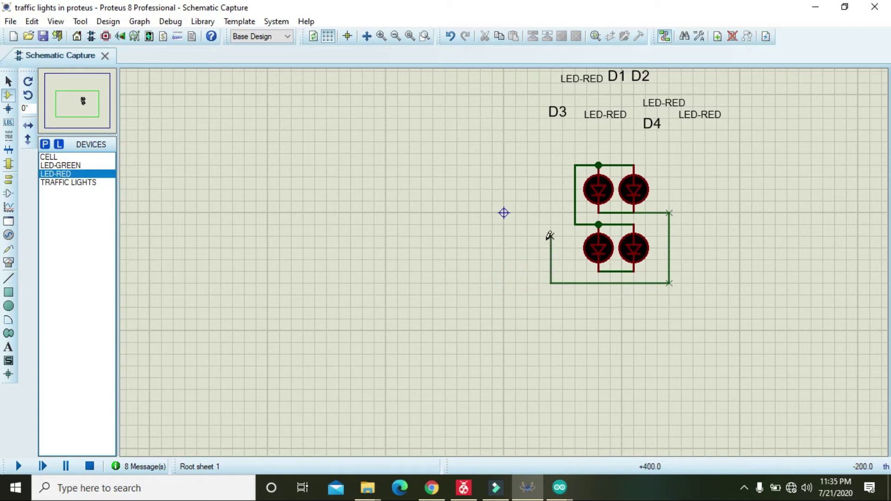
pyautogui.click(551, 212)
pyautogui.doubleClick(458, 212)
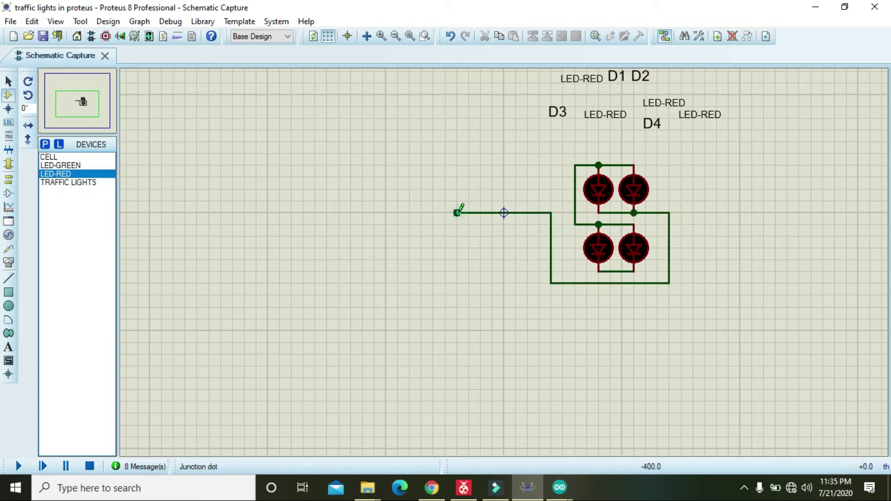
pyautogui.rightClick(481, 129)
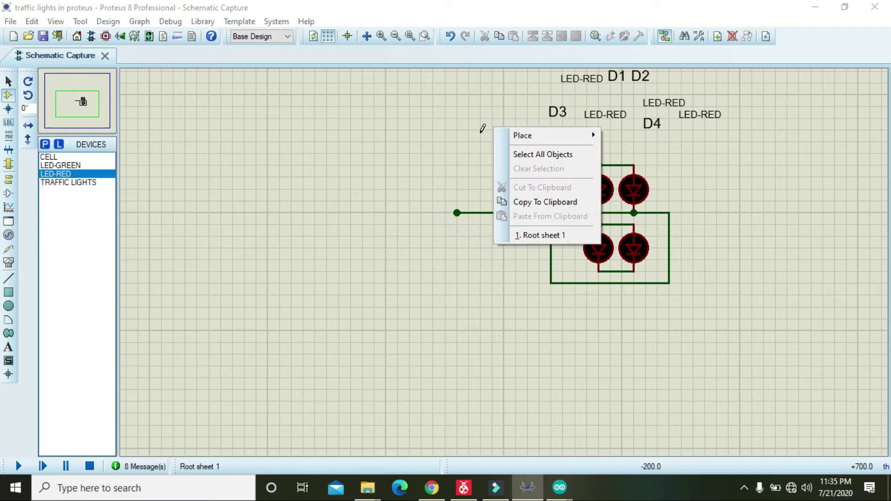
pyautogui.click(481, 129)
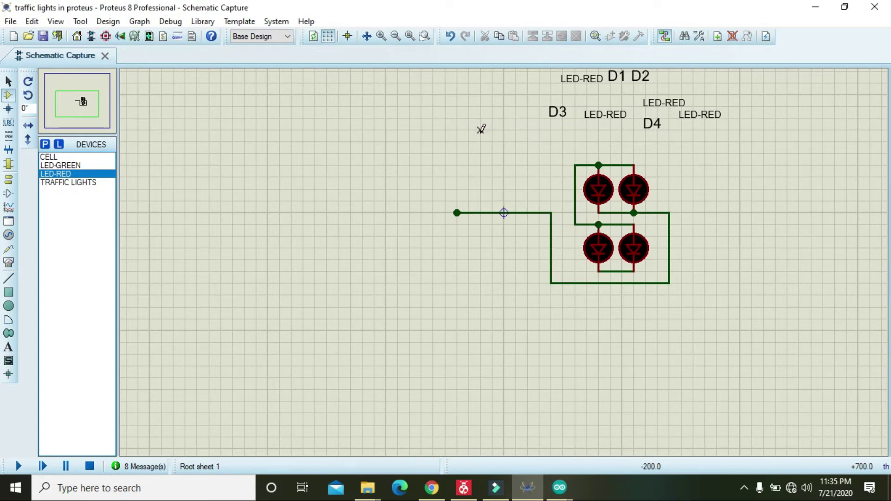
# - In Selection mode, pick the labels above the LEDs and move D1's LED-RED label off to the right
pyautogui.click(8, 82)
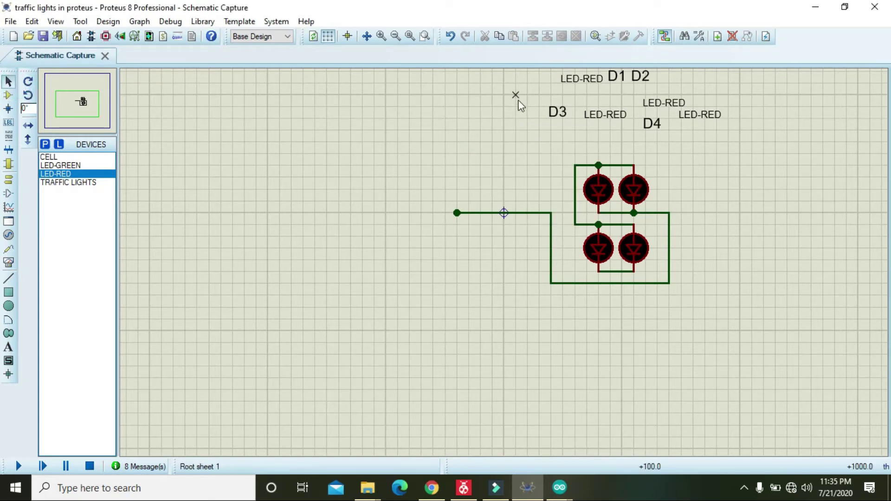
pyautogui.moveTo(515, 74)
pyautogui.mouseDown()
pyautogui.moveTo(760, 137)
pyautogui.moveTo(503, 89)
pyautogui.mouseUp()
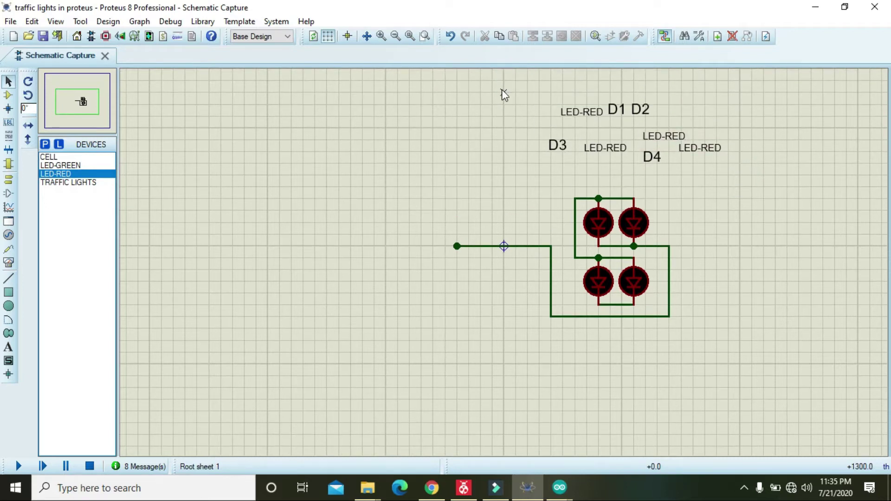
pyautogui.click(581, 116)
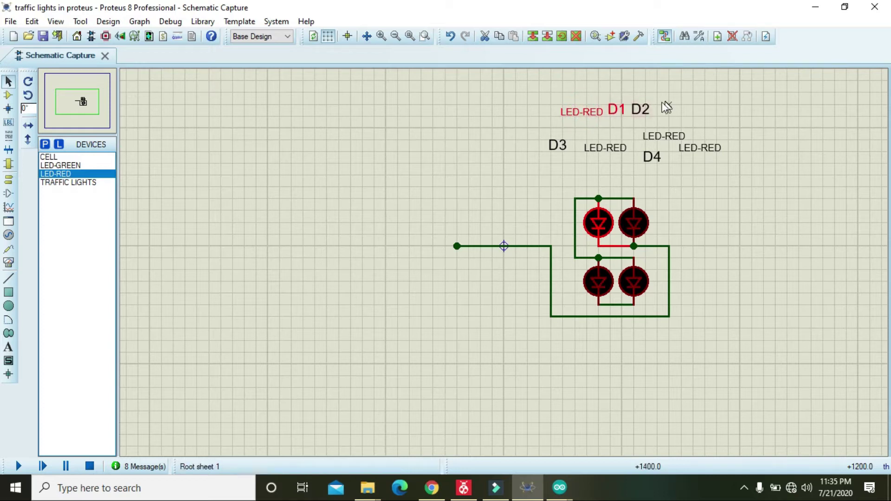
pyautogui.click(645, 111)
pyautogui.click(665, 136)
pyautogui.click(651, 157)
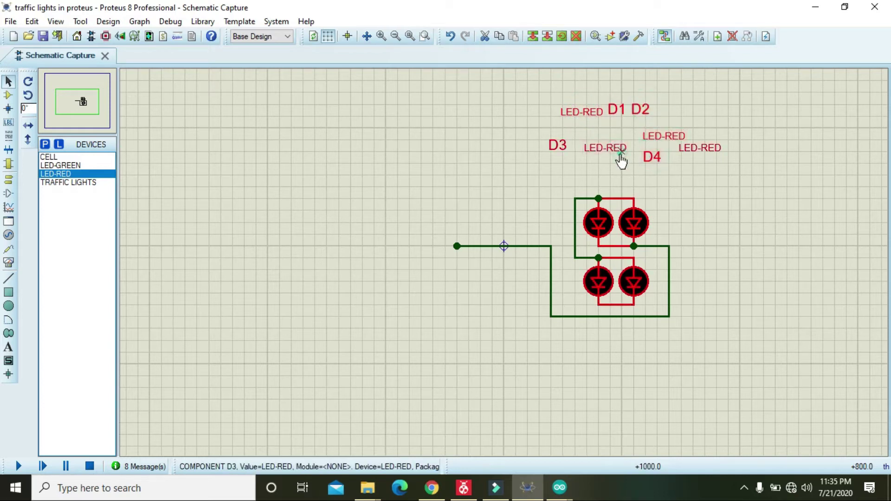
pyautogui.click(591, 153)
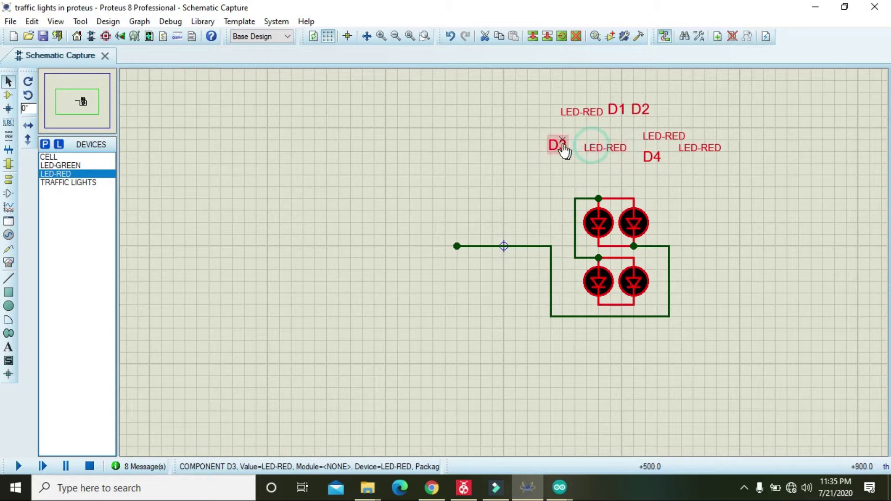
pyautogui.moveTo(578, 115); pyautogui.dragTo(735, 196)
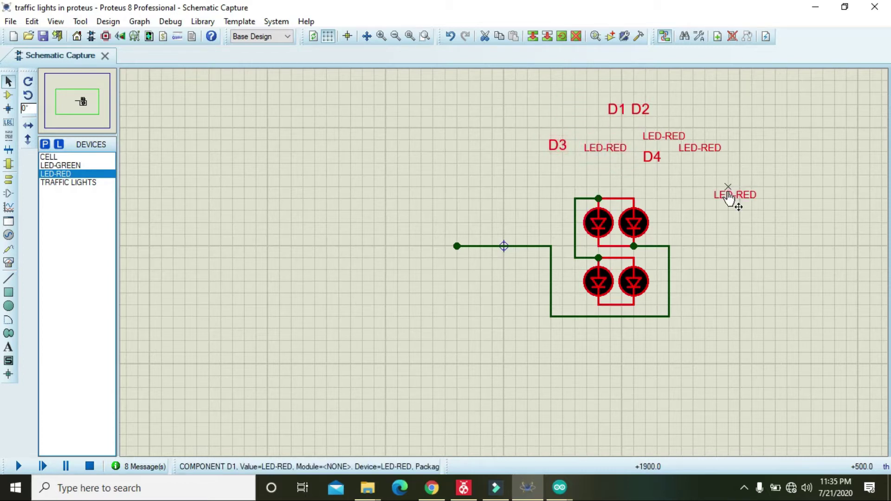
pyautogui.click(517, 89)
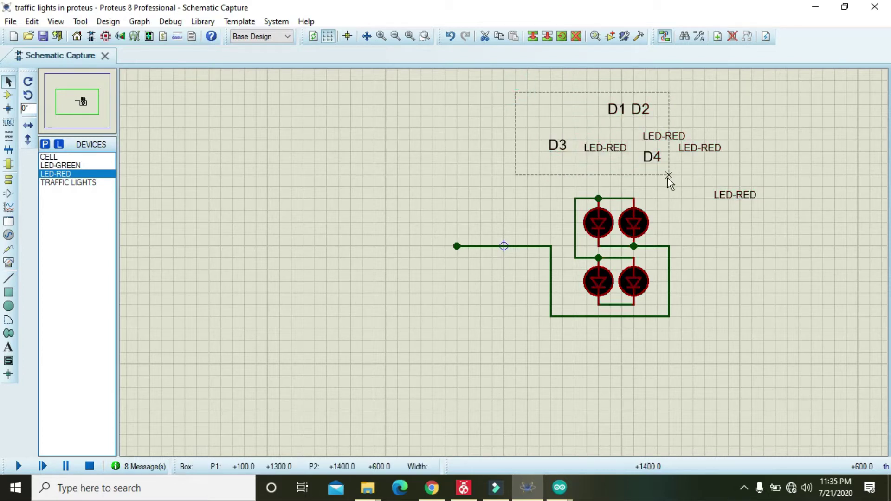
# - Move D4's and D2's LED-RED labels and the D4 label into a stack at the right
pyautogui.moveTo(517, 89); pyautogui.dragTo(732, 184)
pyautogui.click(687, 149)
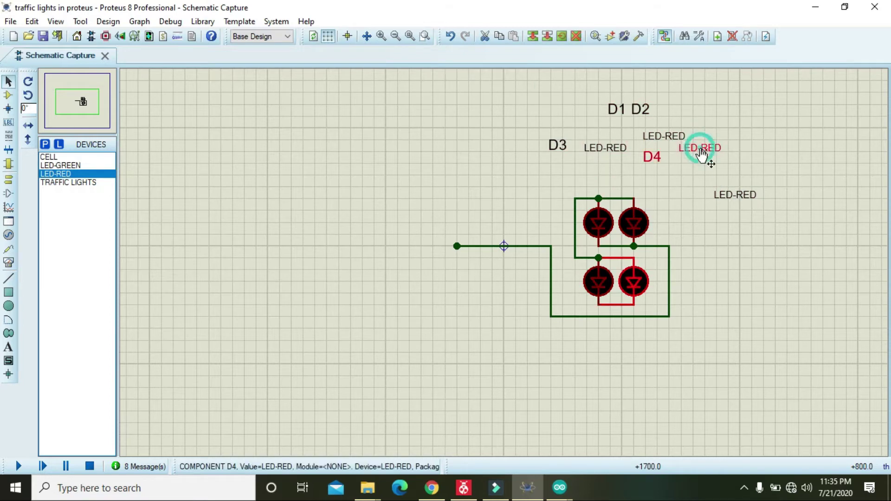
pyautogui.moveTo(687, 149); pyautogui.dragTo(736, 185)
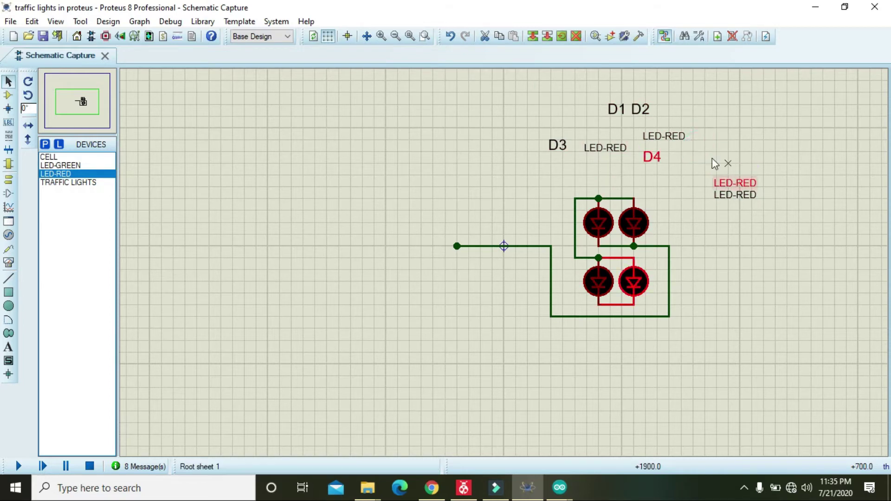
pyautogui.click(663, 136)
pyautogui.moveTo(664, 136)
pyautogui.mouseDown()
pyautogui.moveTo(728, 163)
pyautogui.moveTo(732, 174)
pyautogui.mouseUp()
pyautogui.click(652, 159)
pyautogui.moveTo(653, 158); pyautogui.dragTo(727, 160)
pyautogui.click(670, 136)
# - Move the D1, D2 and D3 labels and D3's LED-RED label beside the right-hand stack
pyautogui.click(622, 119)
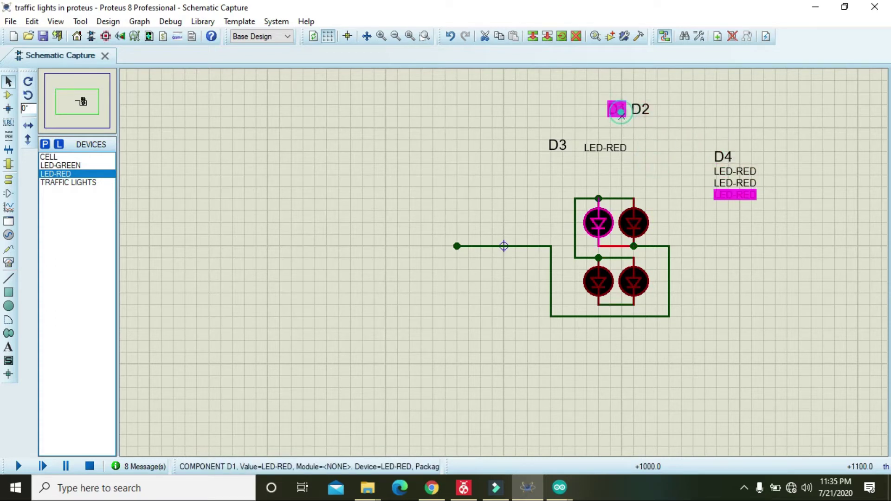
pyautogui.moveTo(622, 119); pyautogui.dragTo(749, 159)
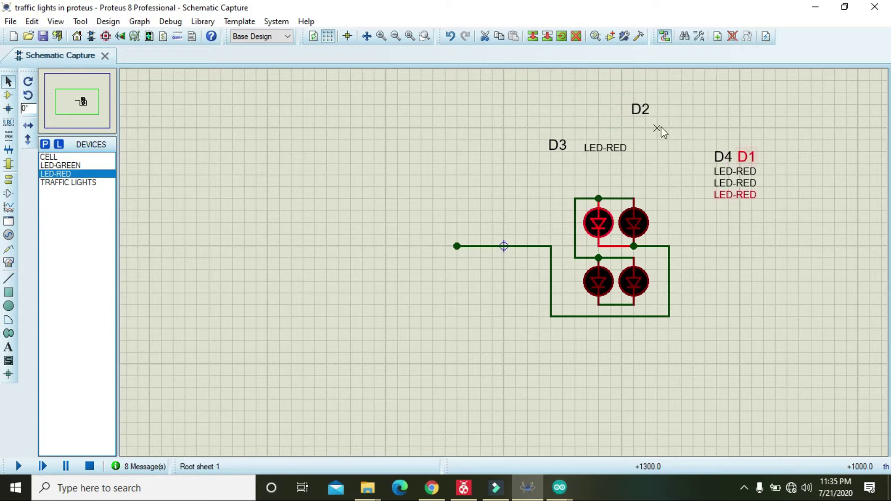
pyautogui.click(640, 109)
pyautogui.moveTo(641, 110); pyautogui.dragTo(772, 156)
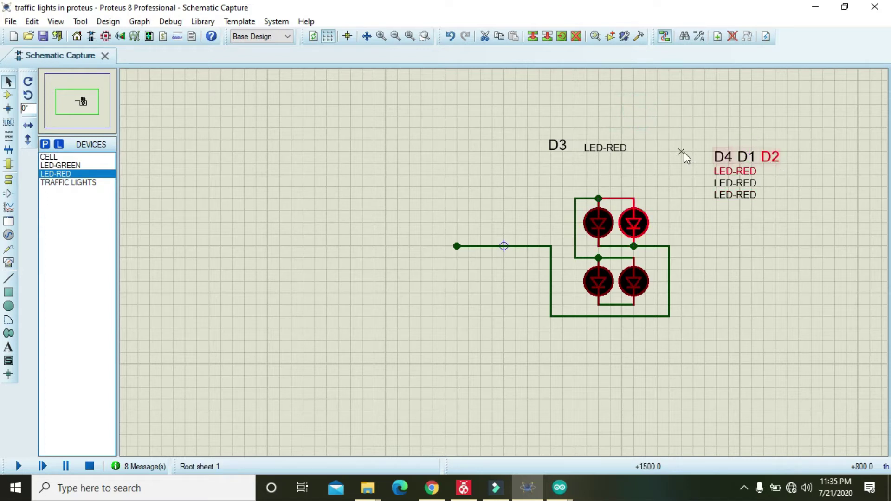
pyautogui.click(622, 154)
pyautogui.moveTo(622, 155)
pyautogui.mouseDown()
pyautogui.moveTo(811, 174)
pyautogui.moveTo(801, 174)
pyautogui.mouseUp()
pyautogui.doubleClick(565, 155)
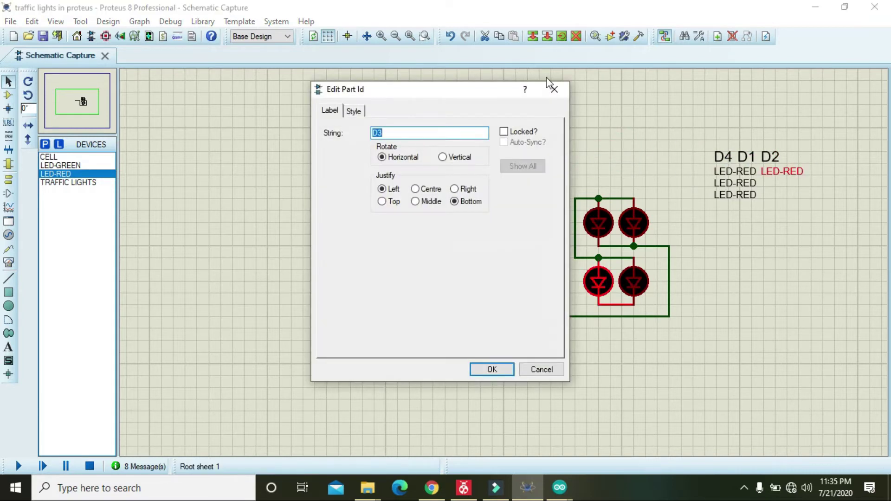
pyautogui.click(553, 90)
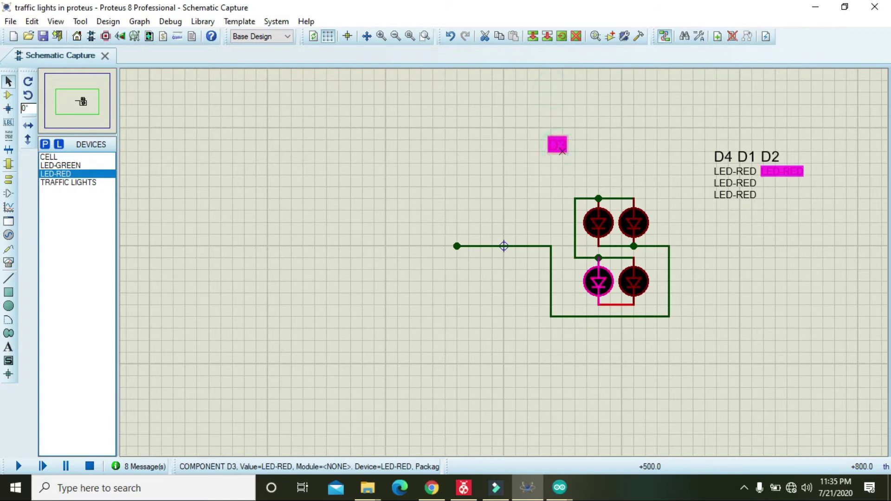
pyautogui.moveTo(775, 198); pyautogui.dragTo(780, 202)
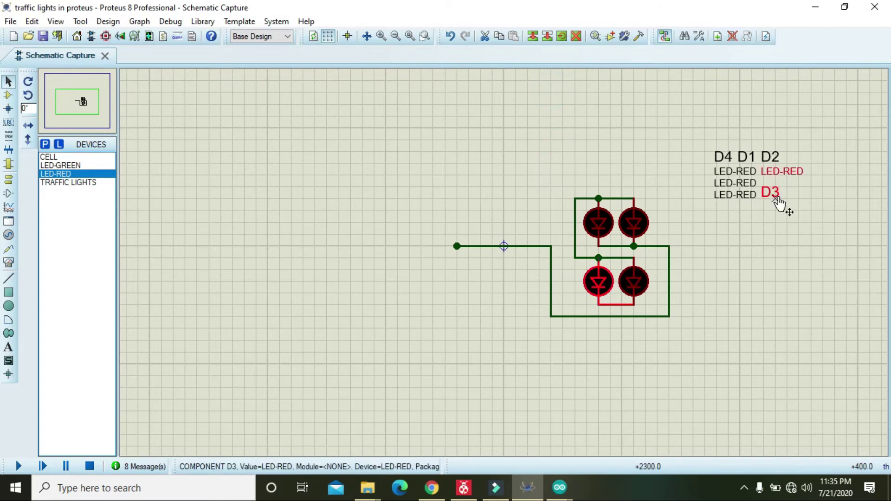
pyautogui.click(583, 156)
# - Box-select the whole red LED circuit and move it higher on the sheet
pyautogui.moveTo(420, 164)
pyautogui.mouseDown()
pyautogui.moveTo(720, 352)
pyautogui.moveTo(693, 352)
pyautogui.mouseUp()
pyautogui.moveTo(627, 283)
pyautogui.mouseDown()
pyautogui.moveTo(603, 223)
pyautogui.moveTo(585, 207)
pyautogui.mouseUp()
pyautogui.click(736, 277)
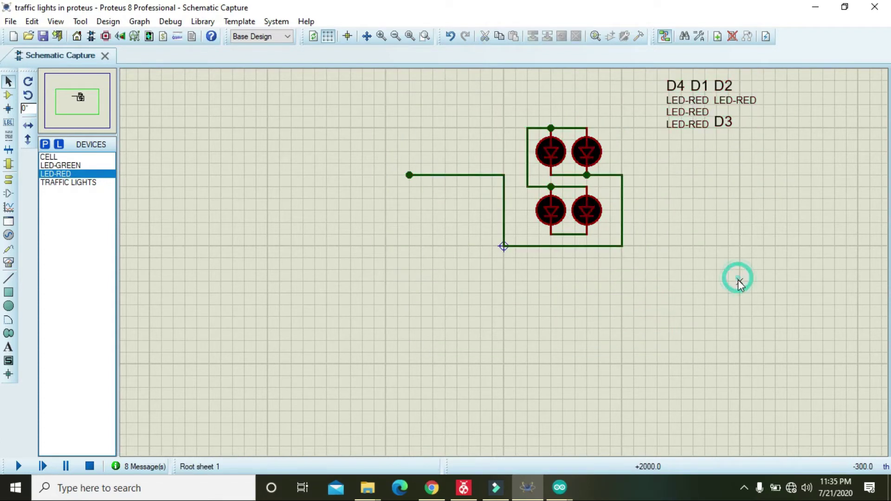
pyautogui.moveTo(646, 152); pyautogui.dragTo(777, 74)
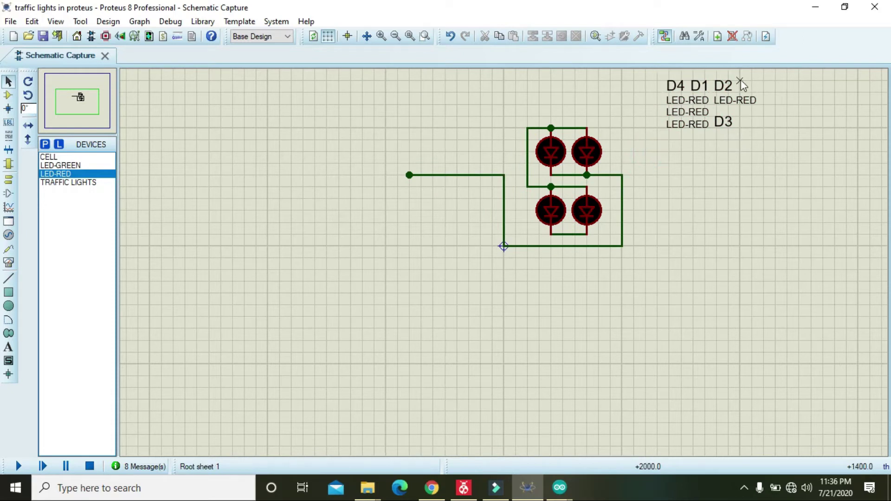
pyautogui.moveTo(653, 86); pyautogui.dragTo(752, 189)
pyautogui.click(547, 149)
pyautogui.moveTo(386, 116); pyautogui.dragTo(646, 281)
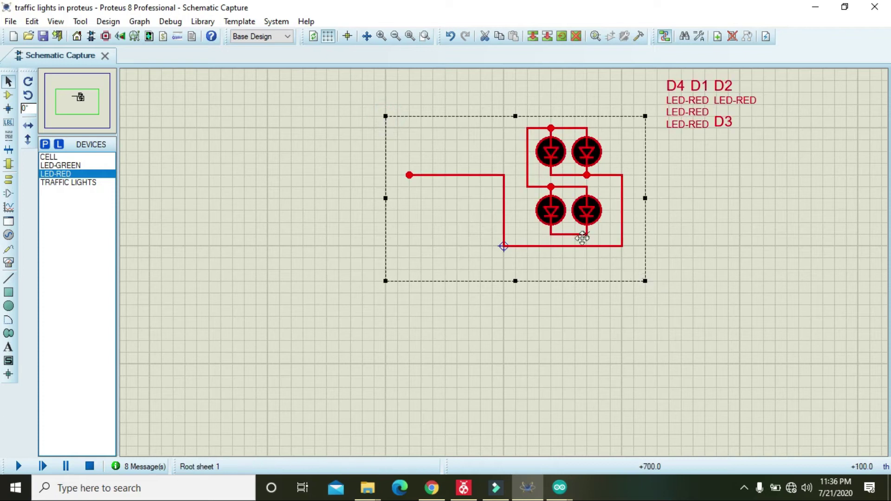
pyautogui.moveTo(581, 237); pyautogui.dragTo(580, 188)
pyautogui.click(724, 303)
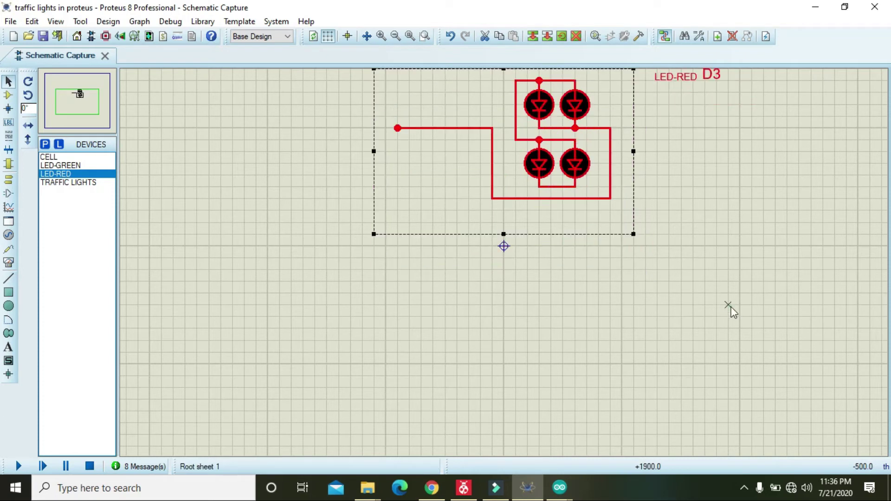
# - Search the device library for 'yellow leds' and choose LED-YELLOW
pyautogui.click(46, 145)
pyautogui.write('yellow leds')
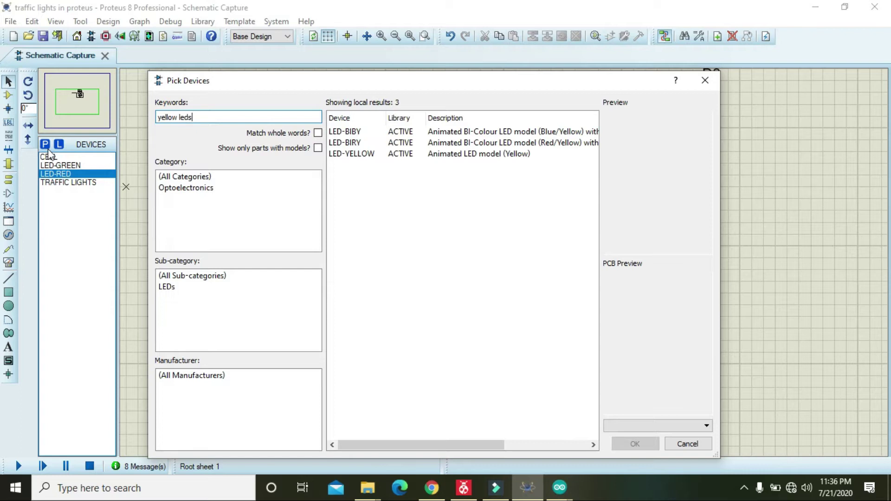
pyautogui.click(420, 155)
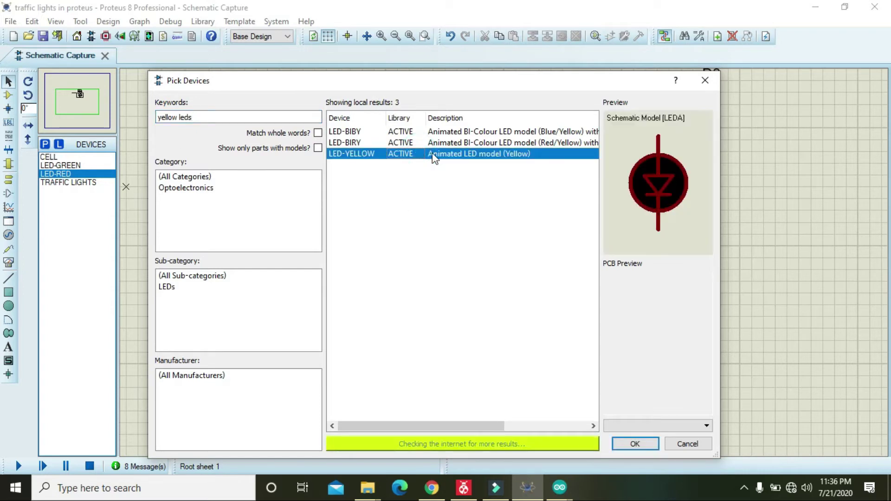
# - Add LED-YELLOW to the devices and place yellow LEDs D5–D8 in a 2x2 grid below the red group
pyautogui.click(642, 445)
pyautogui.click(588, 305)
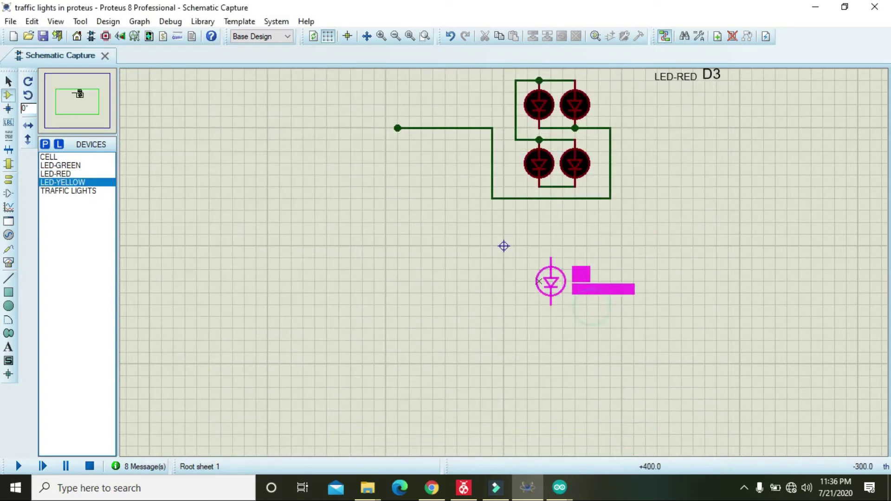
pyautogui.click(527, 270)
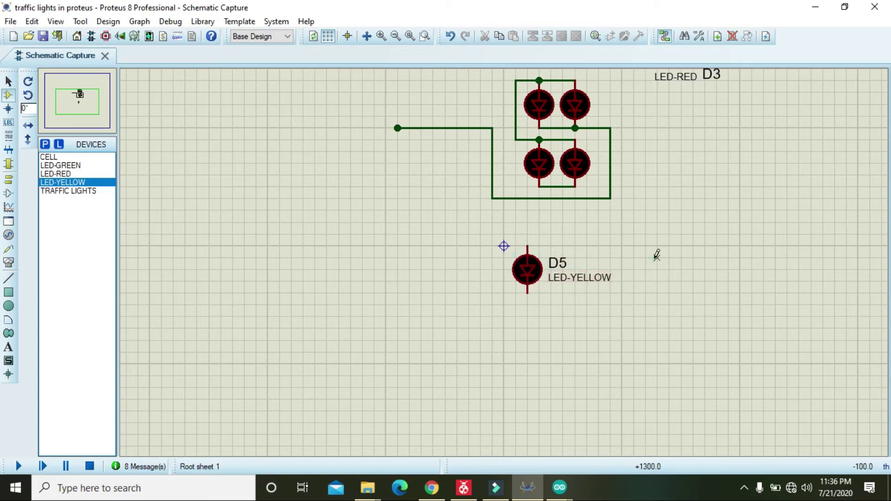
pyautogui.click(633, 271)
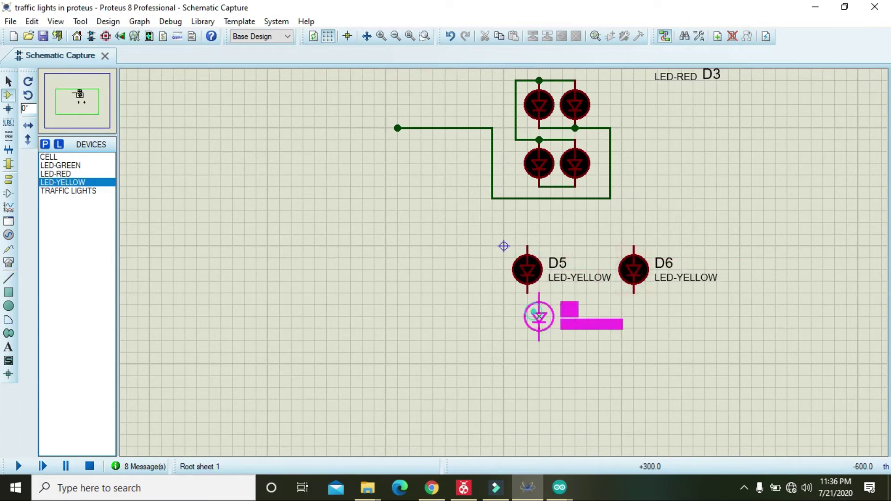
pyautogui.click(527, 340)
pyautogui.click(634, 341)
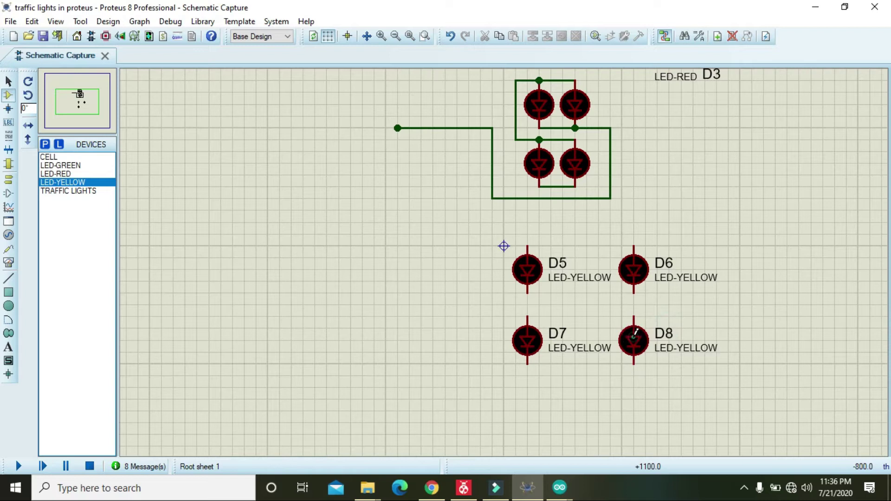
# - Move the D5, D6 and D8 name and LED-YELLOW labels out to the right of the grid
pyautogui.click(552, 265)
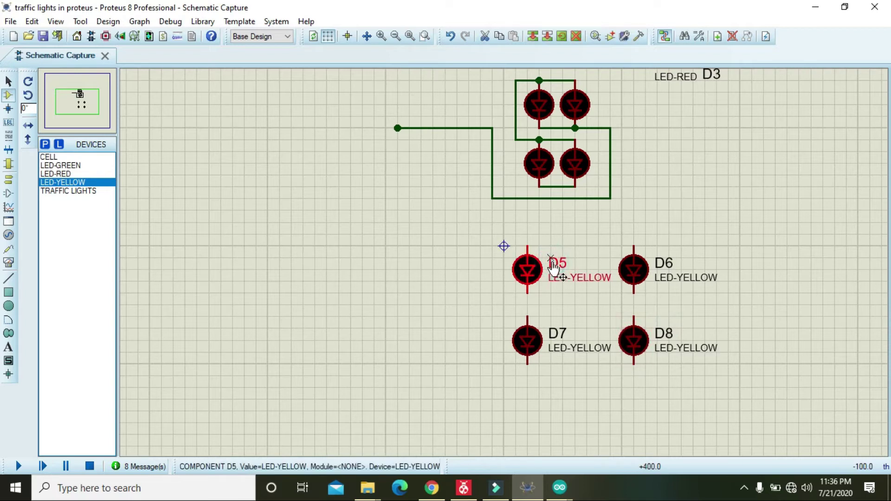
pyautogui.moveTo(557, 265); pyautogui.dragTo(805, 192)
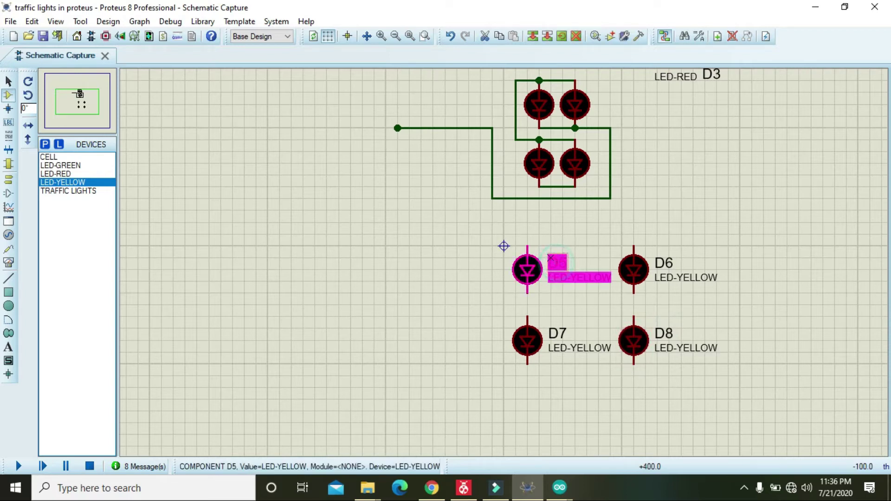
pyautogui.click(666, 263)
pyautogui.moveTo(667, 264); pyautogui.dragTo(817, 215)
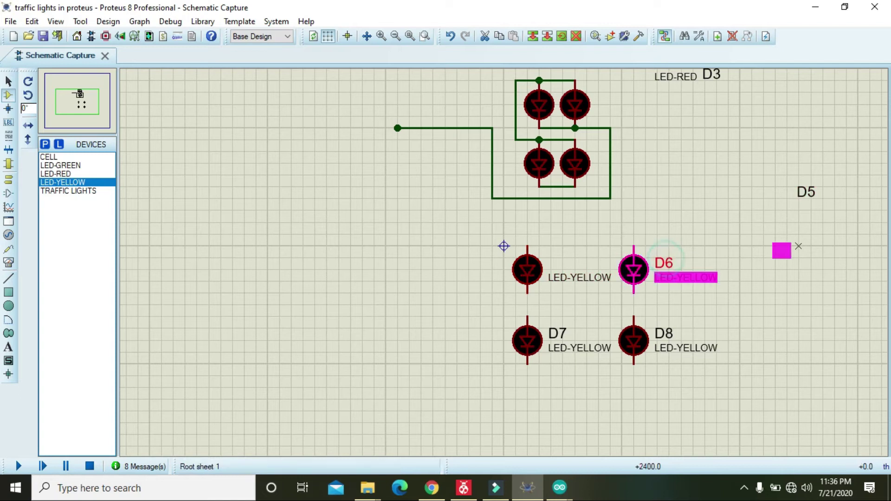
pyautogui.moveTo(681, 286); pyautogui.dragTo(811, 246)
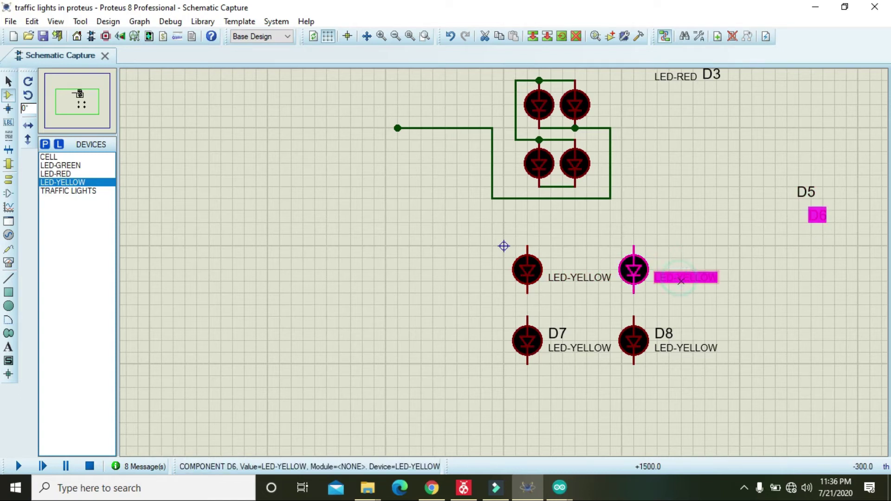
pyautogui.click(700, 348)
pyautogui.moveTo(700, 348)
pyautogui.mouseDown()
pyautogui.moveTo(811, 293)
pyautogui.moveTo(834, 269)
pyautogui.mouseUp()
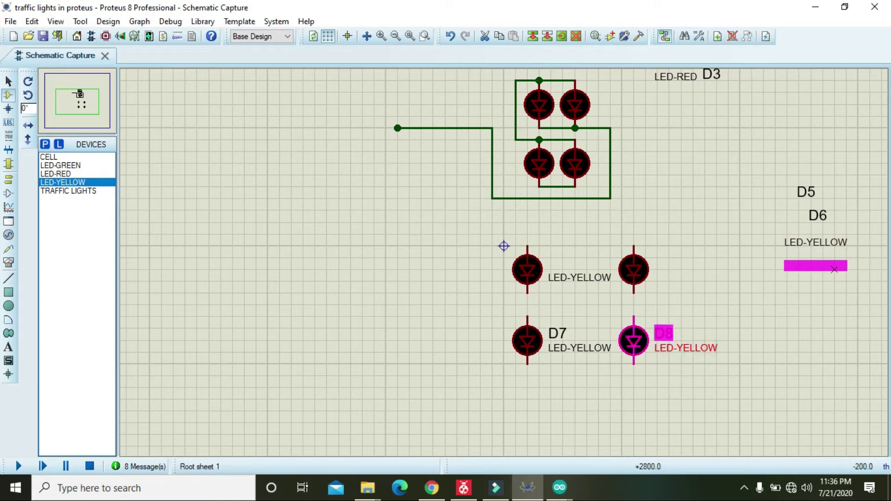
pyautogui.click(662, 335)
pyautogui.moveTo(661, 336); pyautogui.dragTo(839, 298)
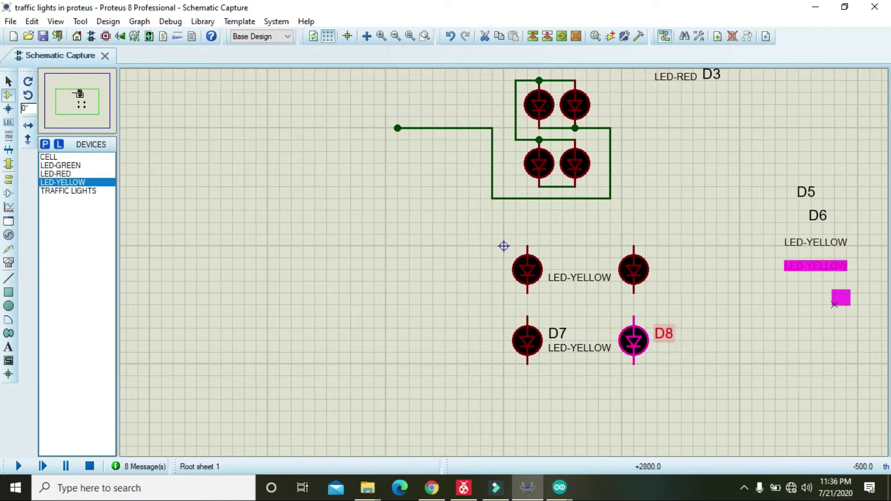
# - Move D5's LED-YELLOW label and D7's name and value labels out to the right
pyautogui.click(563, 273)
pyautogui.moveTo(563, 271); pyautogui.dragTo(787, 283)
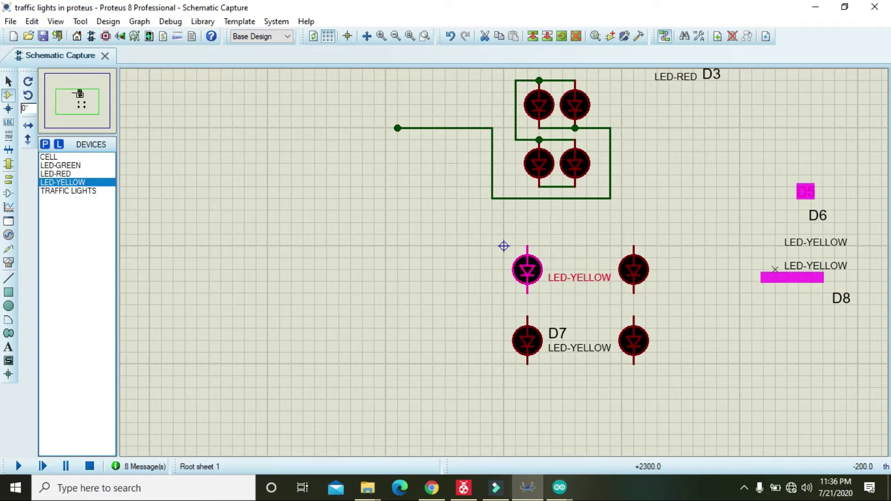
pyautogui.click(561, 348)
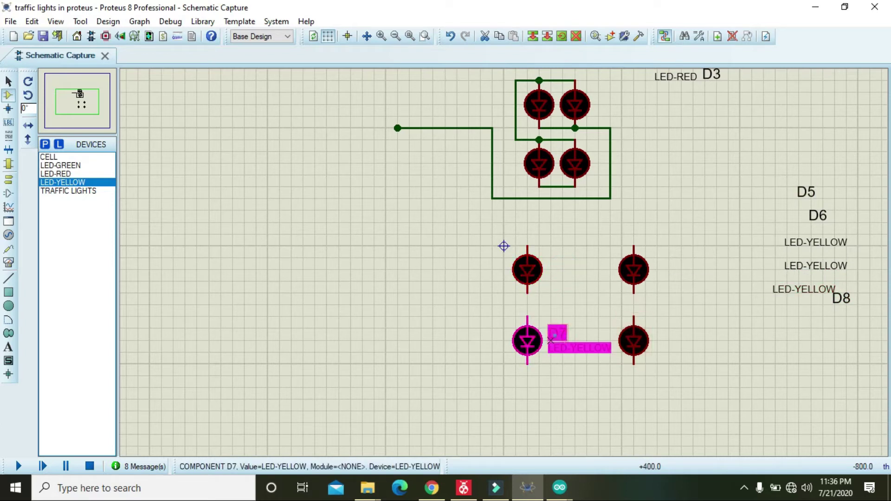
pyautogui.moveTo(559, 336); pyautogui.dragTo(842, 334)
pyautogui.click(593, 342)
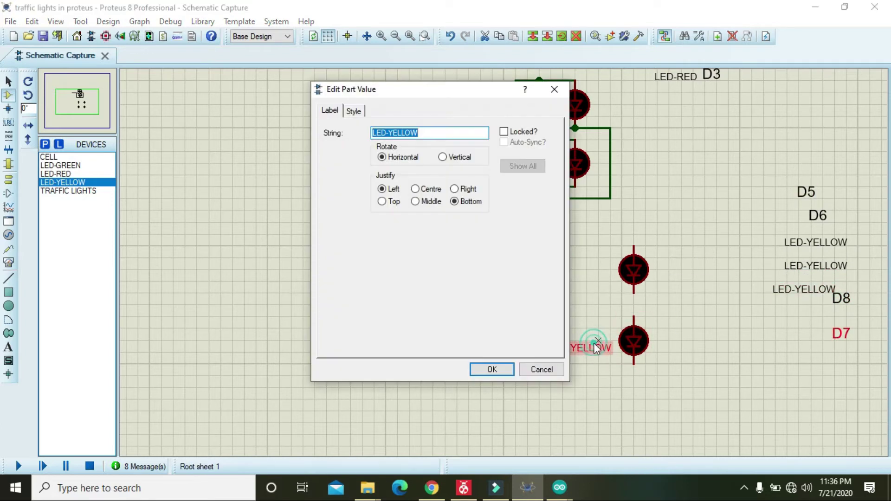
pyautogui.click(543, 369)
pyautogui.moveTo(571, 350); pyautogui.dragTo(823, 362)
pyautogui.click(700, 269)
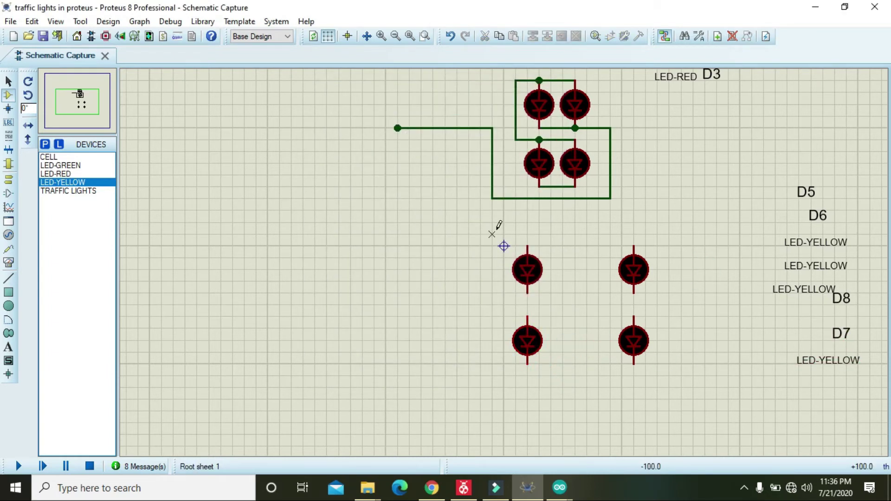
# - Pull the right-hand and lower-left yellow LEDs in to form a compact 2x2 grid
pyautogui.moveTo(643, 285); pyautogui.dragTo(587, 283)
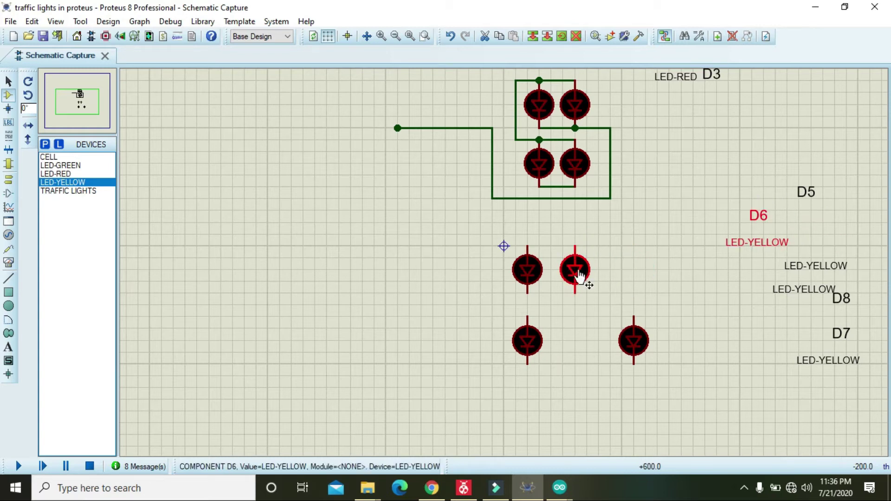
pyautogui.click(637, 339)
pyautogui.moveTo(637, 339); pyautogui.dragTo(578, 329)
pyautogui.click(530, 344)
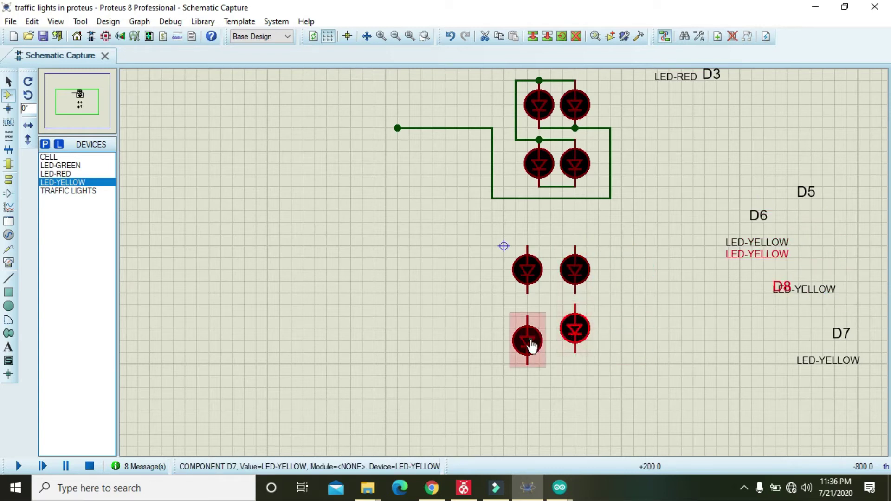
pyautogui.moveTo(531, 345); pyautogui.dragTo(530, 333)
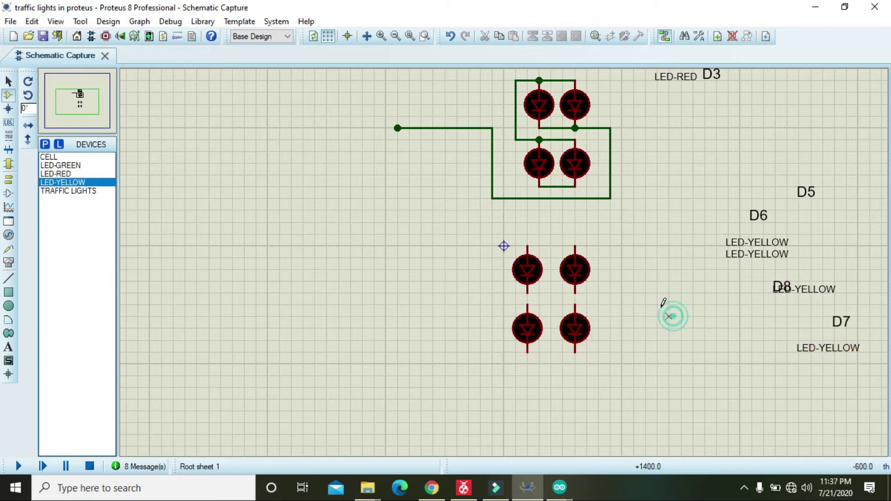
# - Wire the top pins of each yellow LED pair together and join the two wires vertically
pyautogui.click(575, 246)
pyautogui.click(528, 246)
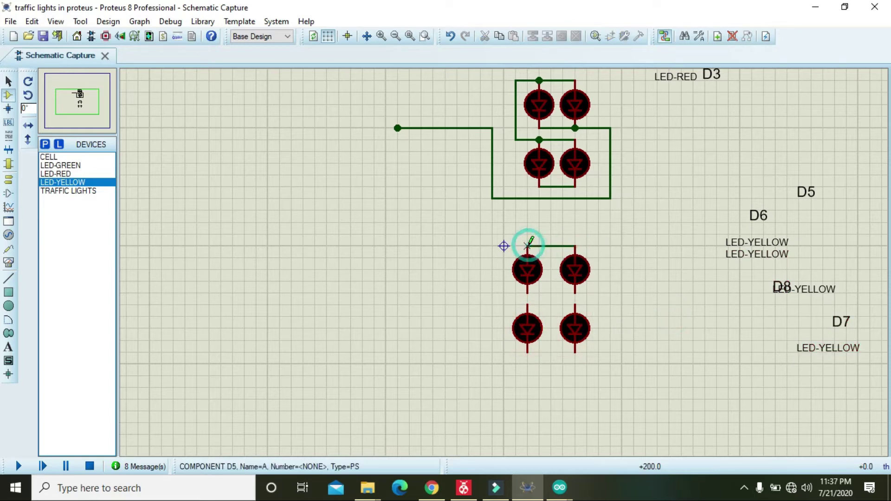
pyautogui.click(528, 305)
pyautogui.click(576, 305)
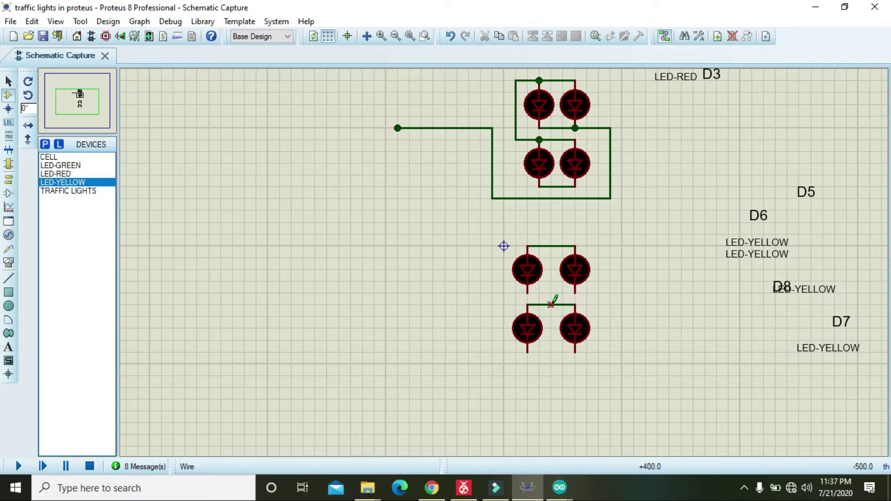
pyautogui.click(551, 305)
pyautogui.click(551, 246)
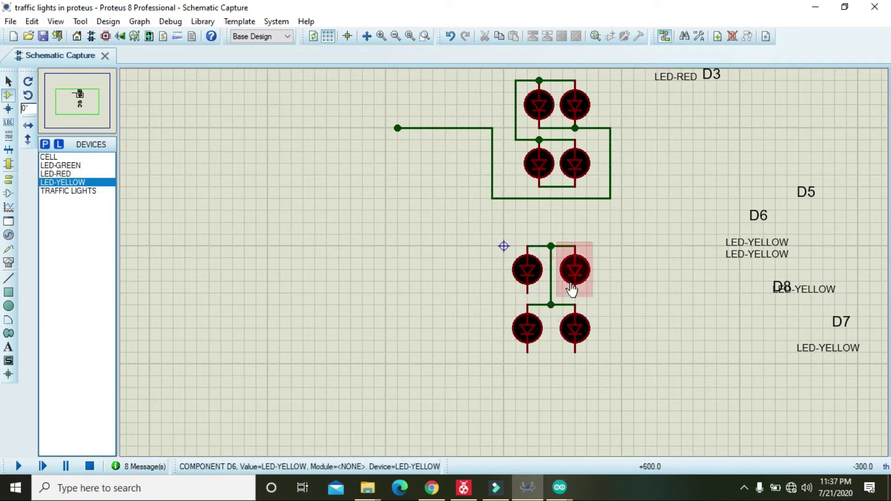
# - Wire the bottom pins of the four yellow LEDs together along the right and left sides
pyautogui.click(598, 293)
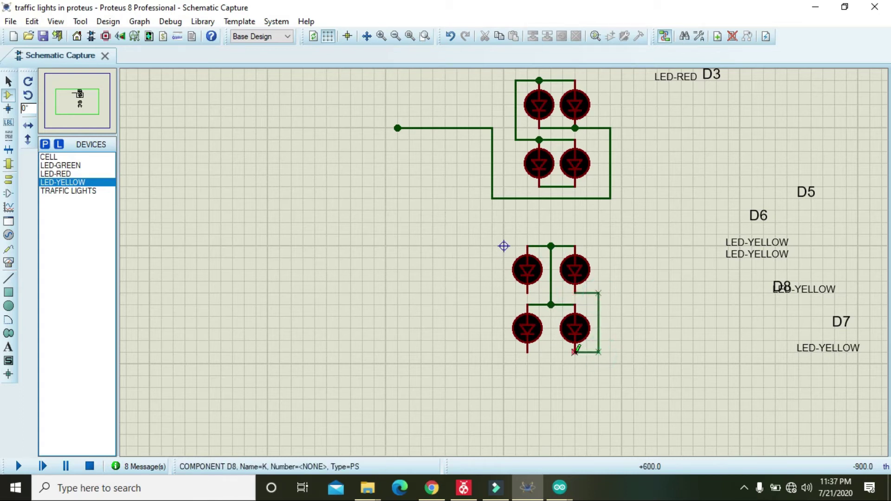
pyautogui.click(528, 352)
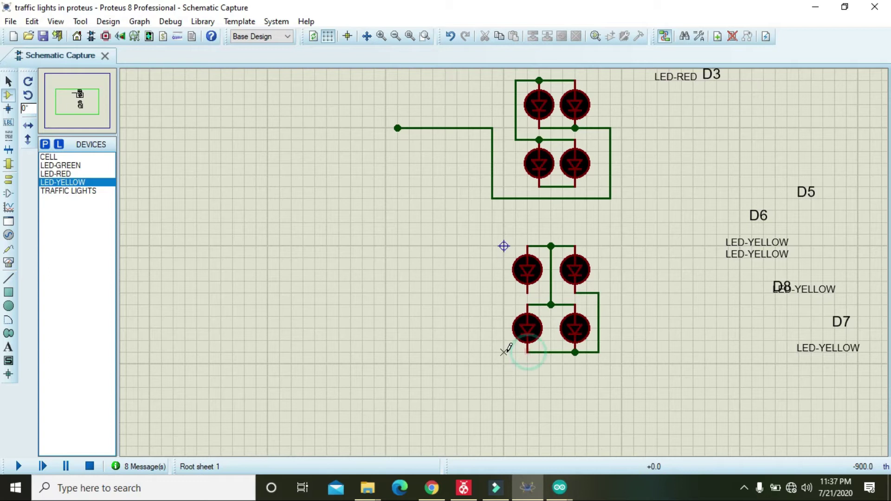
pyautogui.click(527, 292)
pyautogui.click(504, 350)
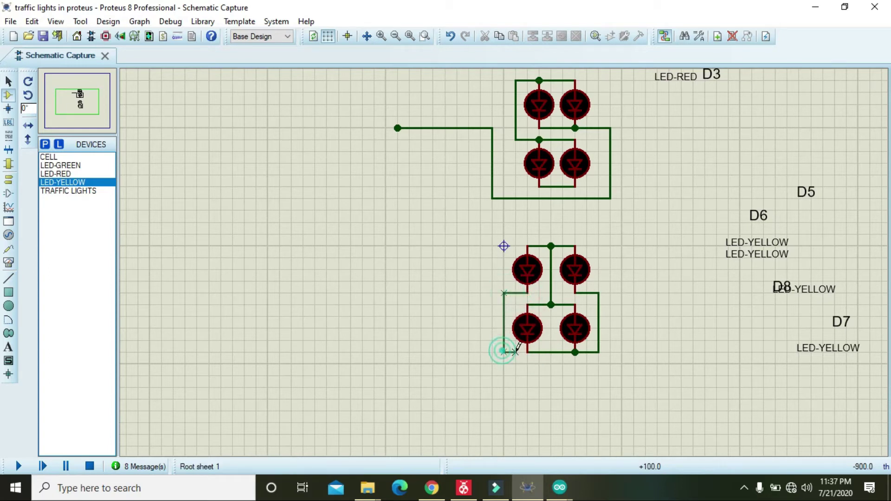
pyautogui.click(527, 351)
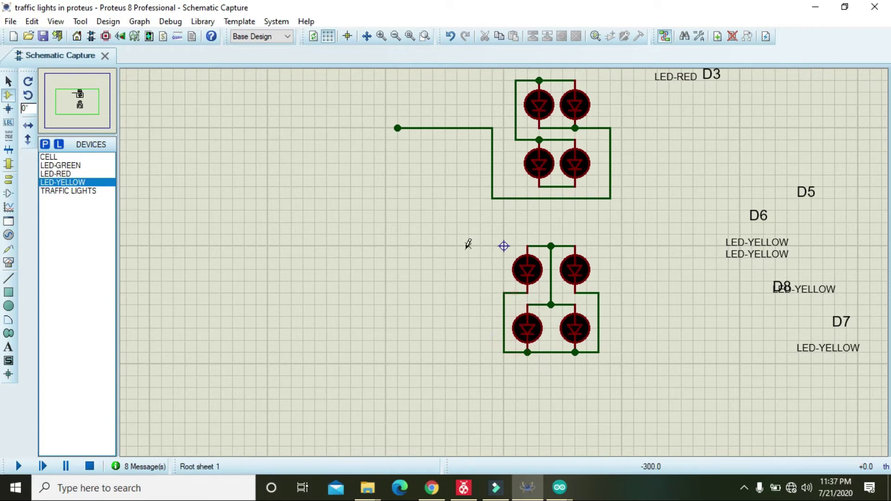
# - Move the wired yellow LED group up directly under the red group
pyautogui.moveTo(466, 234); pyautogui.dragTo(624, 366)
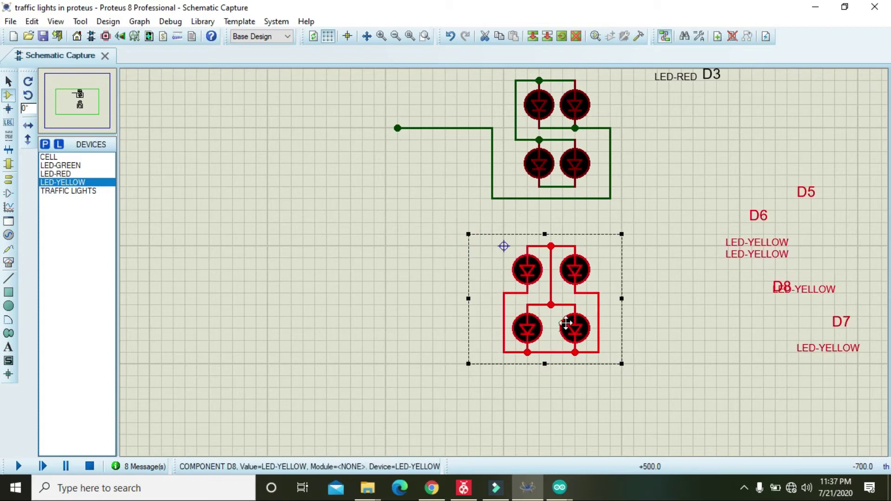
pyautogui.moveTo(564, 313); pyautogui.dragTo(576, 288)
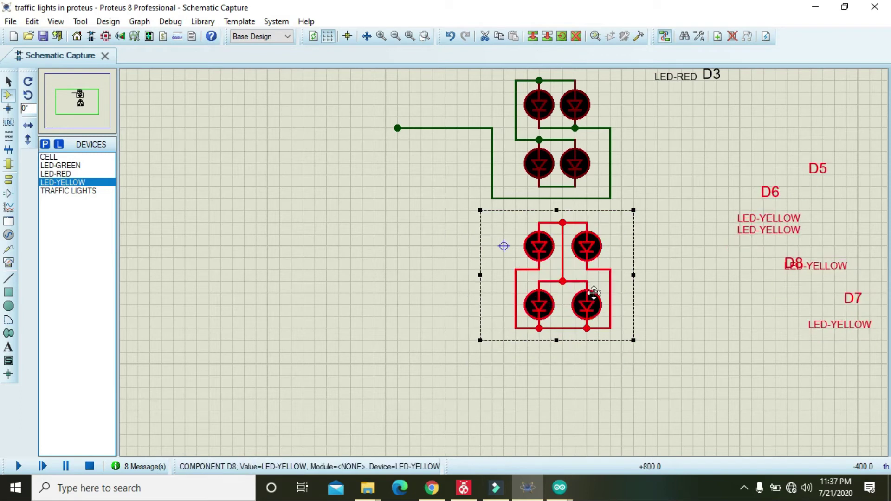
pyautogui.click(717, 349)
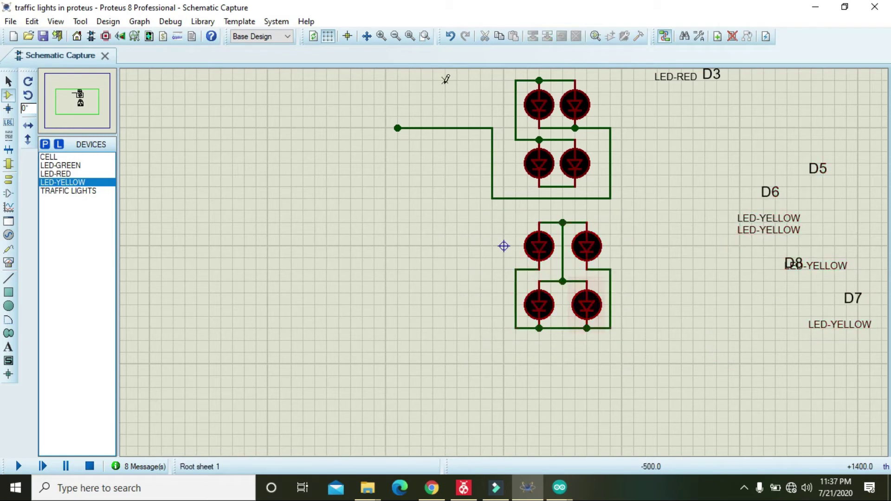
# - Zoom out and shift the entire LED circuit up and to the right
pyautogui.click(395, 36)
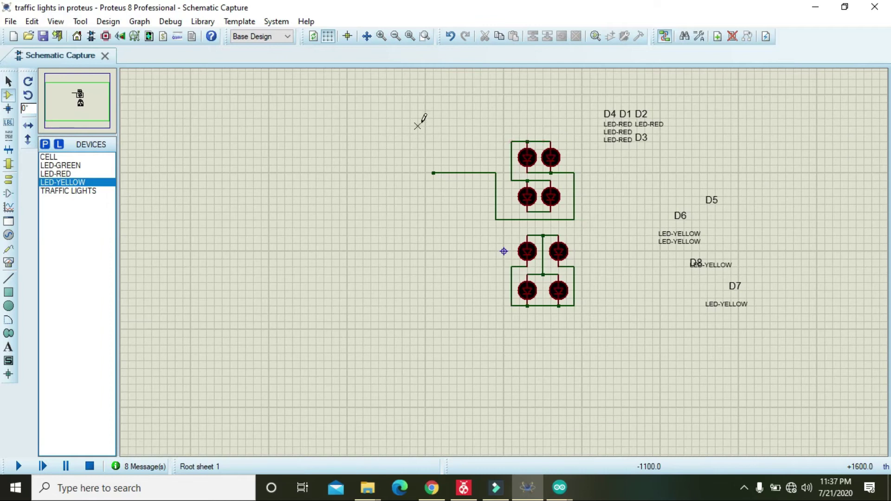
pyautogui.moveTo(419, 124); pyautogui.dragTo(598, 360)
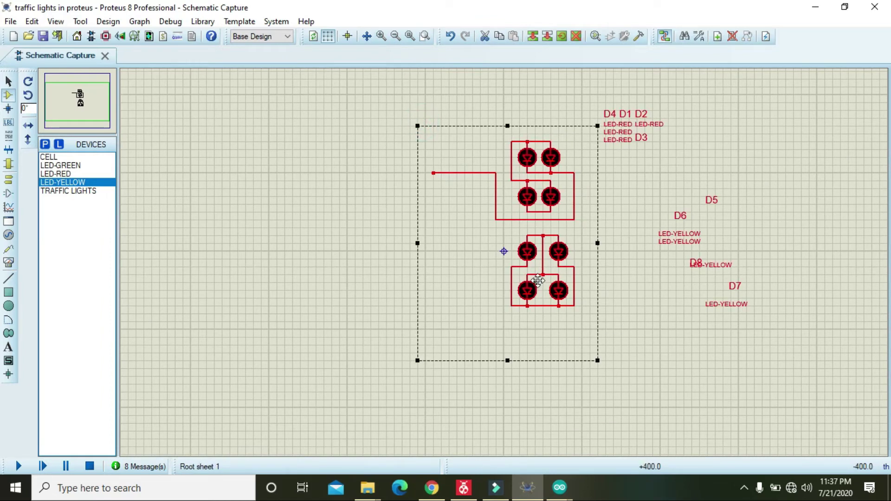
pyautogui.moveTo(538, 281); pyautogui.dragTo(633, 242)
pyautogui.click(492, 257)
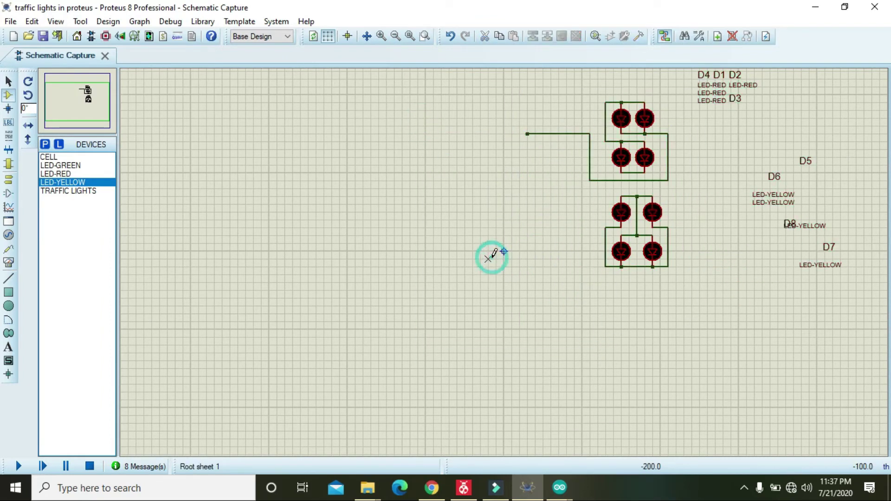
# - Delete the stray yellow LED D9 accidentally placed below the circuit
pyautogui.click(621, 321)
pyautogui.moveTo(597, 305); pyautogui.dragTo(683, 368)
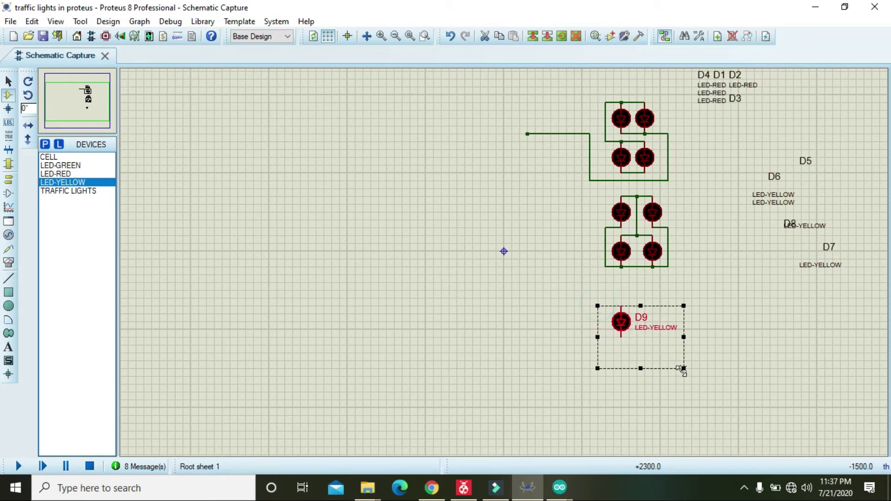
pyautogui.press('Delete')
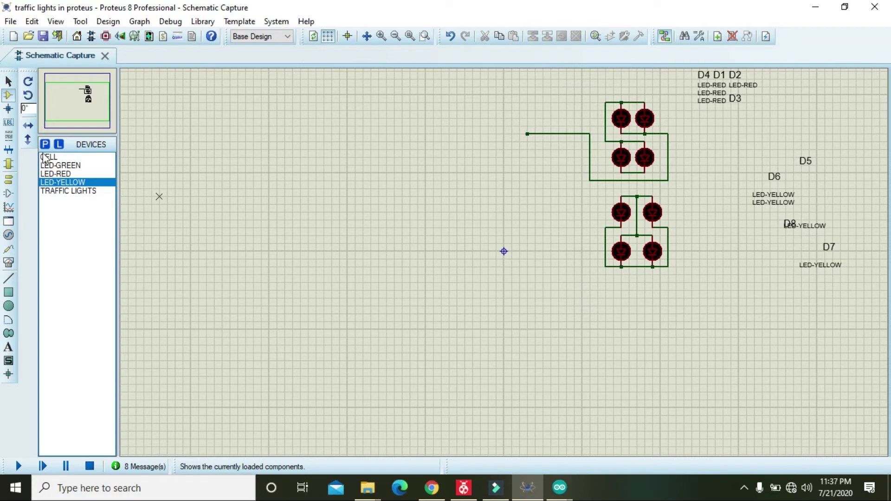
# - Search the device picker for 'green led' and add LED-GREEN to the device list
pyautogui.click(45, 144)
pyautogui.write('gree')
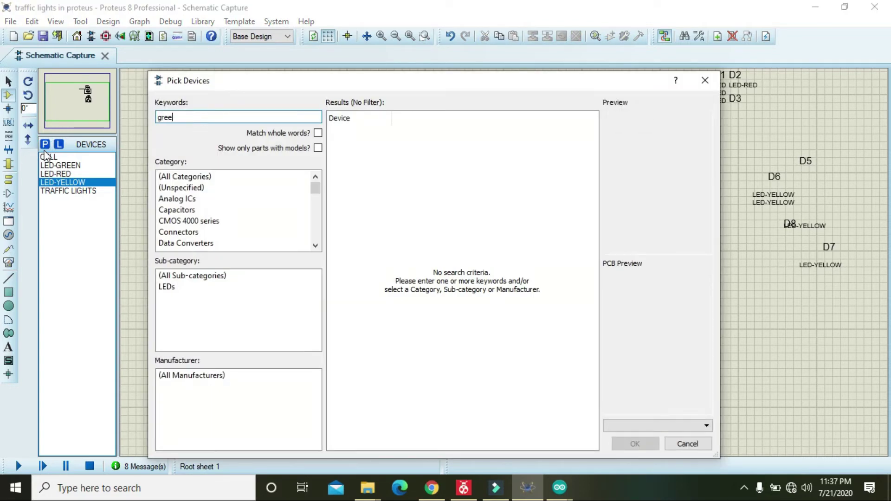
pyautogui.write('n led')
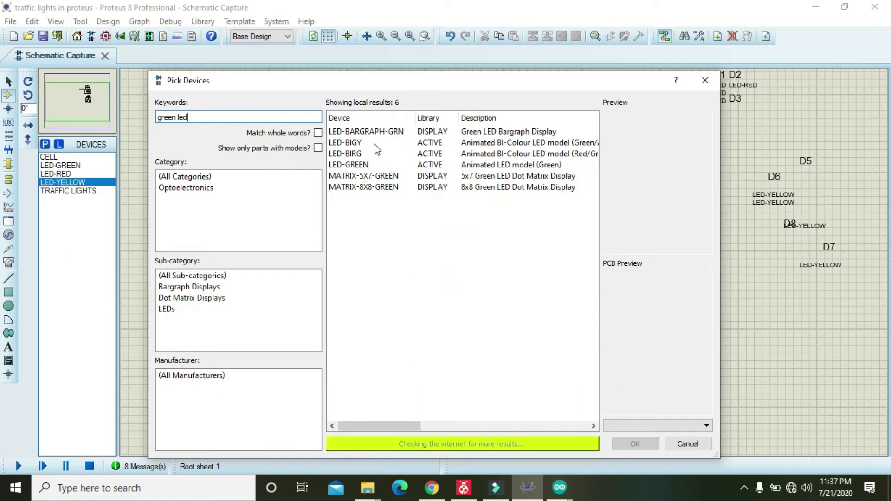
pyautogui.click(376, 167)
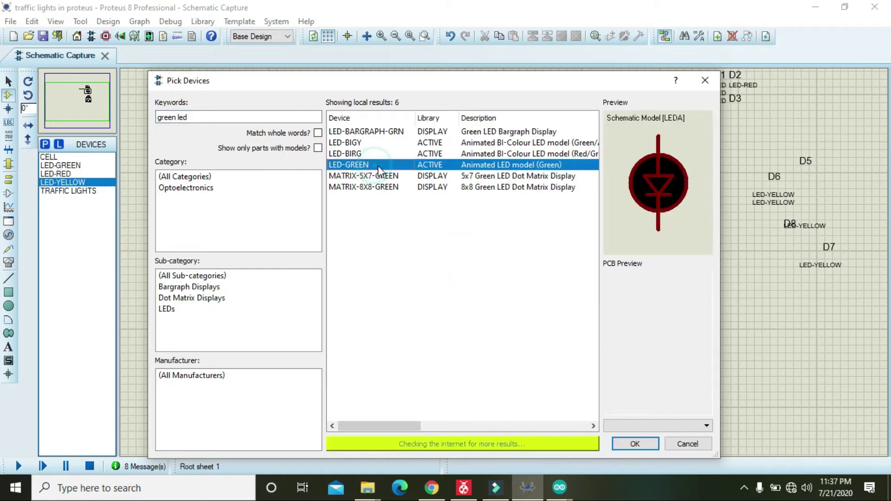
pyautogui.click(646, 447)
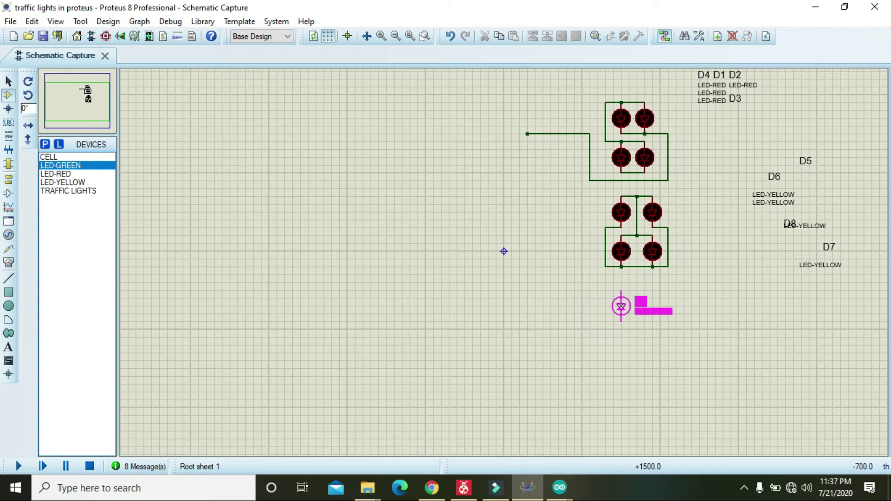
# - Place green LED D9 below the yellow group and move its LED-GREEN label to the right
pyautogui.click(622, 306)
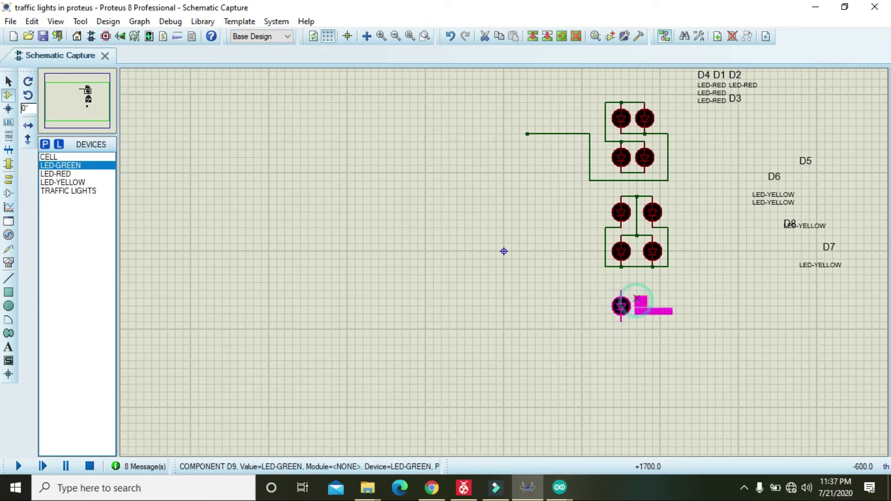
pyautogui.doubleClick(661, 320)
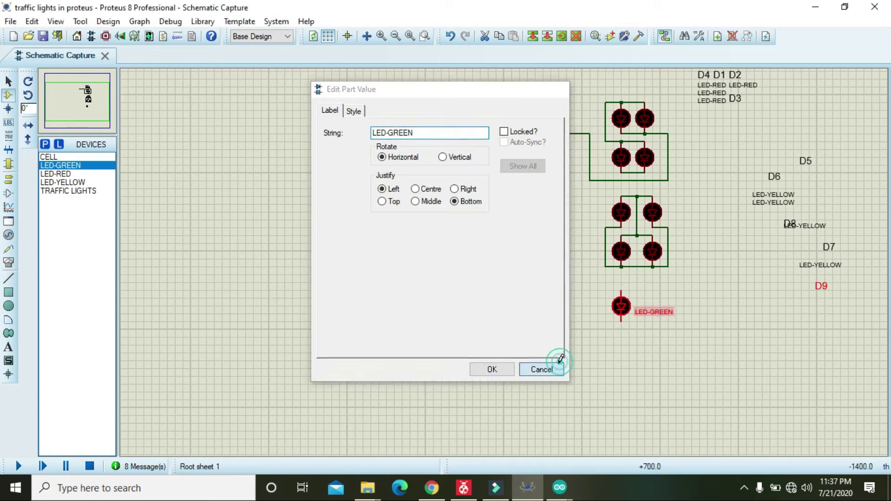
pyautogui.click(560, 366)
pyautogui.moveTo(648, 311); pyautogui.dragTo(817, 311)
pyautogui.click(673, 295)
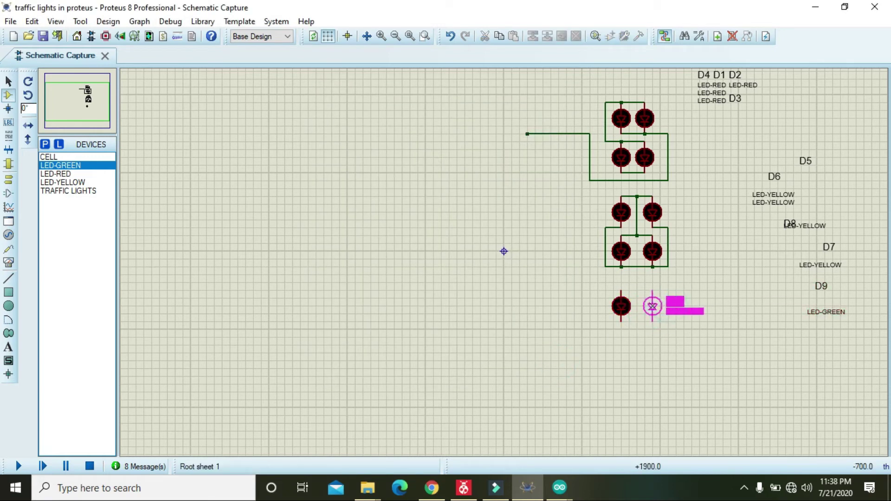
# - Place green LED D10 beside D9 and shift its labels off to the right
pyautogui.click(652, 307)
pyautogui.click(677, 301)
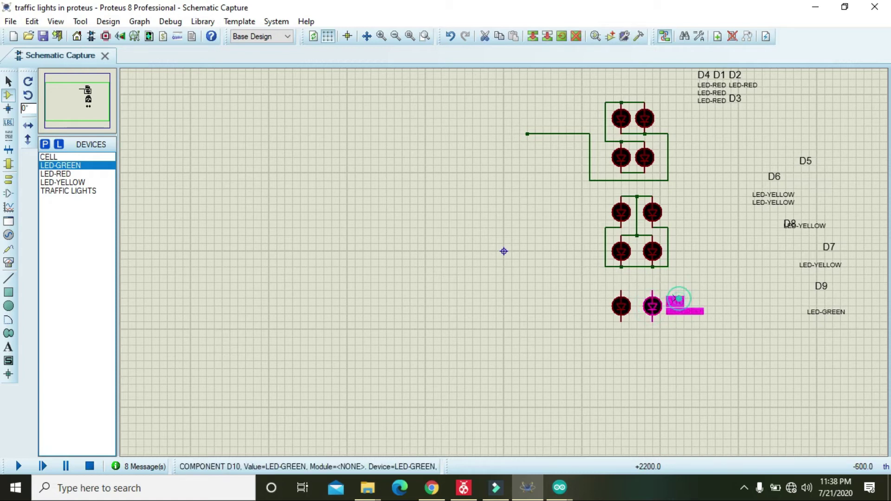
pyautogui.moveTo(676, 302); pyautogui.dragTo(840, 326)
pyautogui.click(686, 312)
pyautogui.moveTo(685, 312)
pyautogui.mouseDown()
pyautogui.moveTo(817, 352)
pyautogui.moveTo(834, 342)
pyautogui.mouseUp()
pyautogui.click(720, 324)
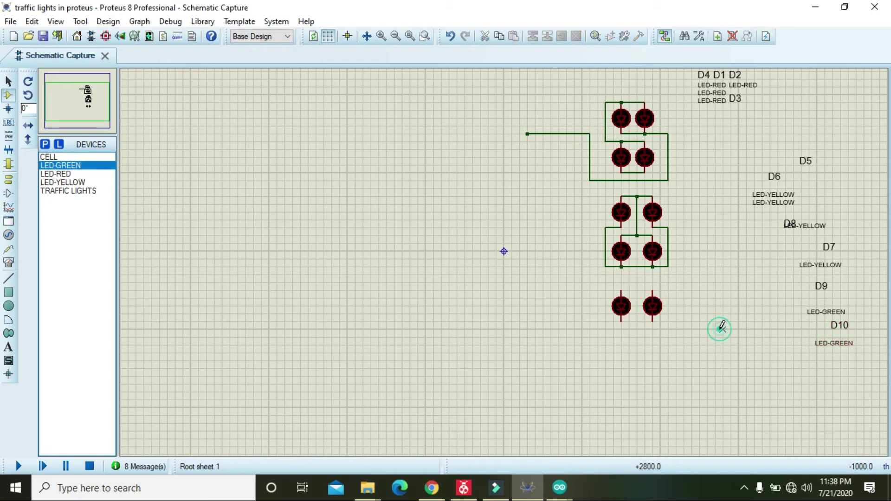
# - Place green LED D11 below D9 and move its labels down and to the right
pyautogui.click(636, 341)
pyautogui.click(644, 343)
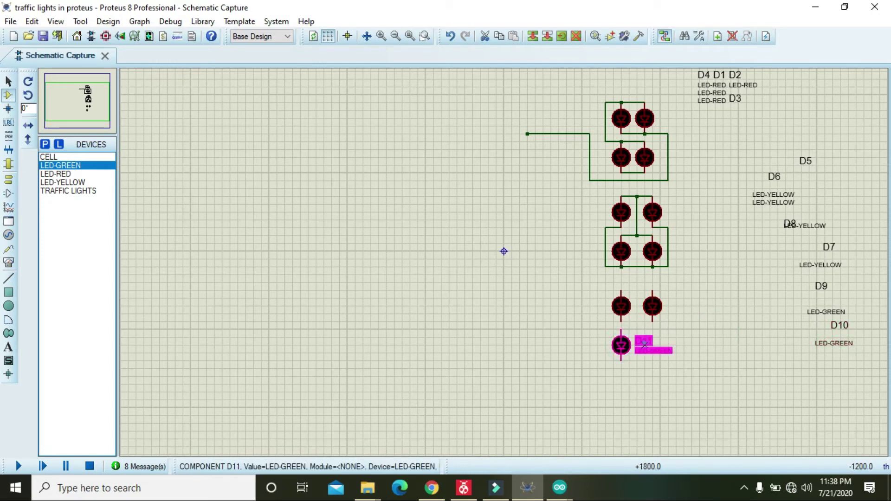
pyautogui.moveTo(644, 343); pyautogui.dragTo(792, 353)
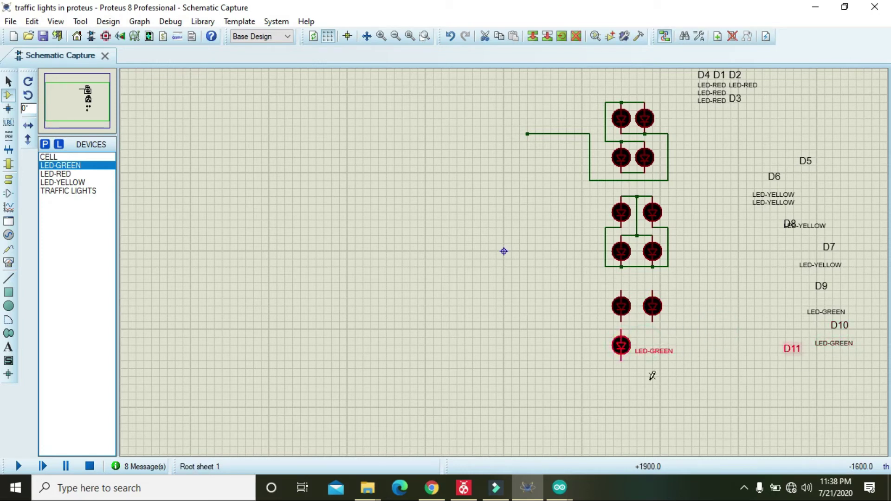
pyautogui.click(645, 357)
pyautogui.moveTo(645, 356)
pyautogui.mouseDown()
pyautogui.moveTo(777, 416)
pyautogui.moveTo(816, 376)
pyautogui.mouseUp()
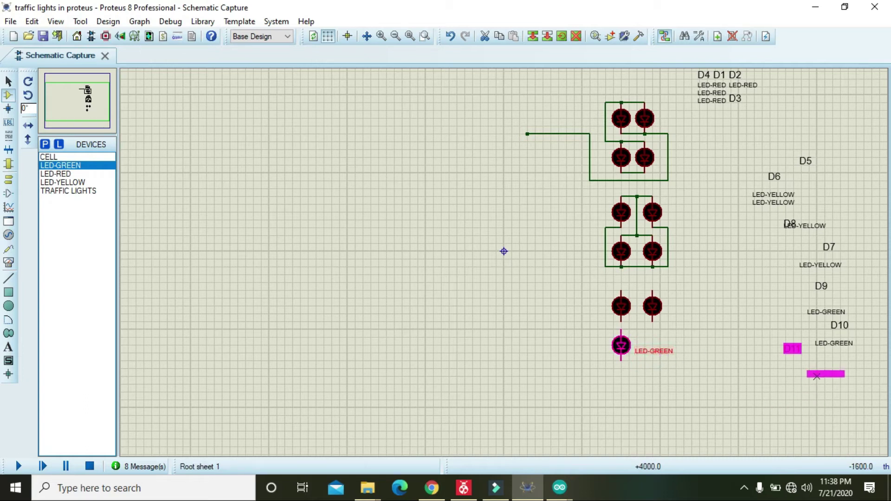
# - Place green LED D12 beside D11, completing the square, and move its labels up and right
pyautogui.click(652, 345)
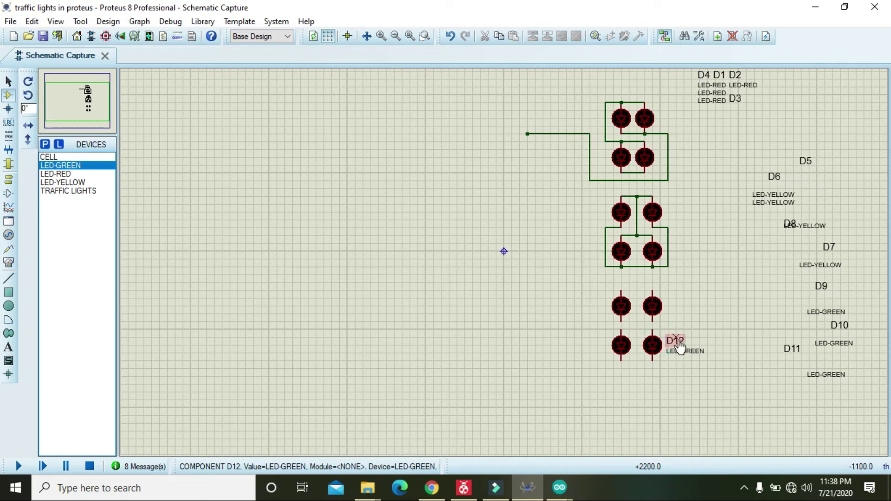
pyautogui.click(678, 346)
pyautogui.moveTo(683, 349); pyautogui.dragTo(775, 278)
pyautogui.click(705, 348)
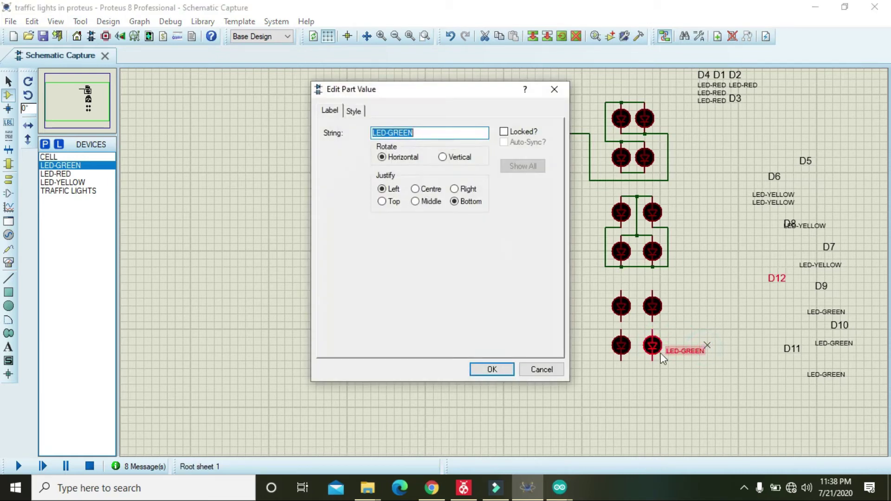
pyautogui.click(555, 371)
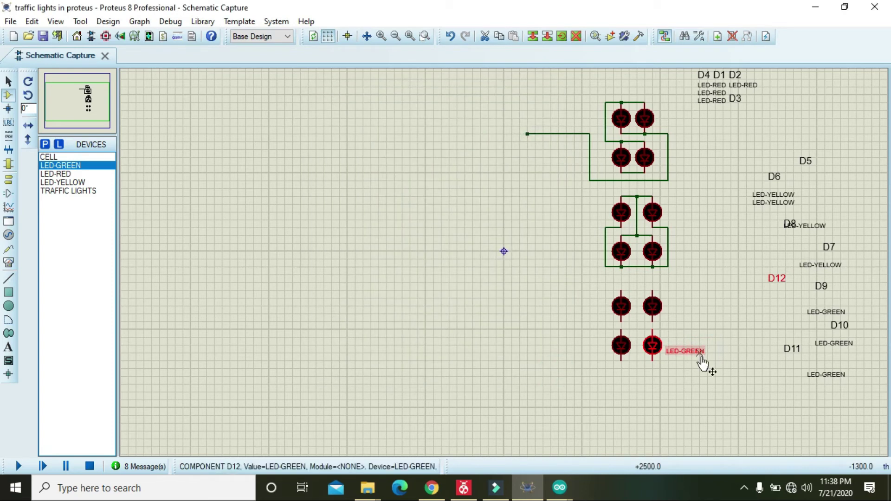
pyautogui.moveTo(701, 354); pyautogui.dragTo(794, 297)
# - Wire the top pins of the upper and lower green LED pairs and link them centrally
pyautogui.click(700, 315)
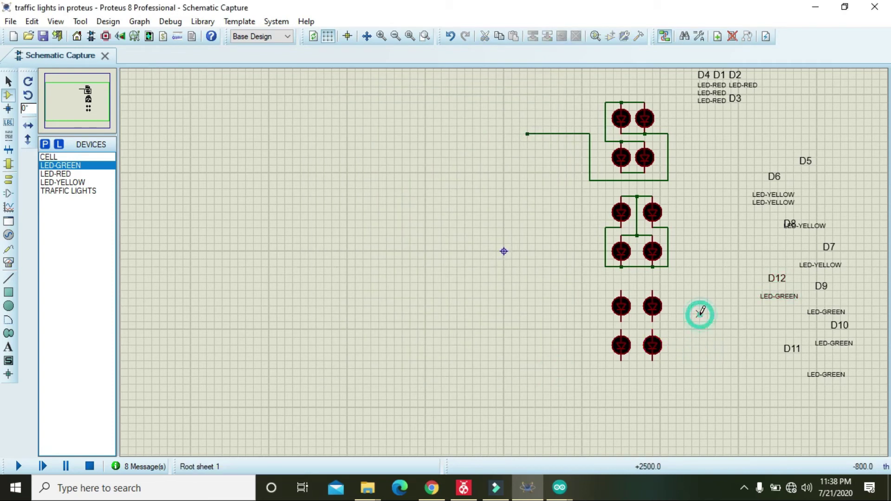
pyautogui.click(651, 291)
pyautogui.click(621, 281)
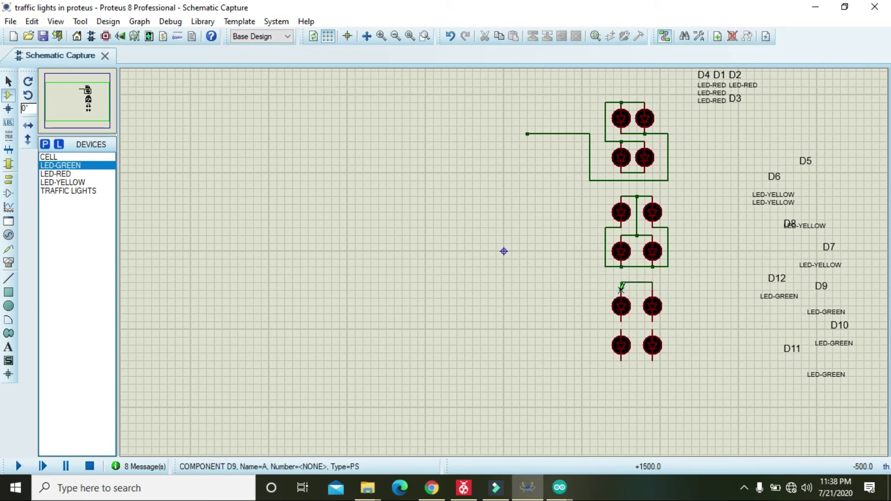
pyautogui.click(652, 330)
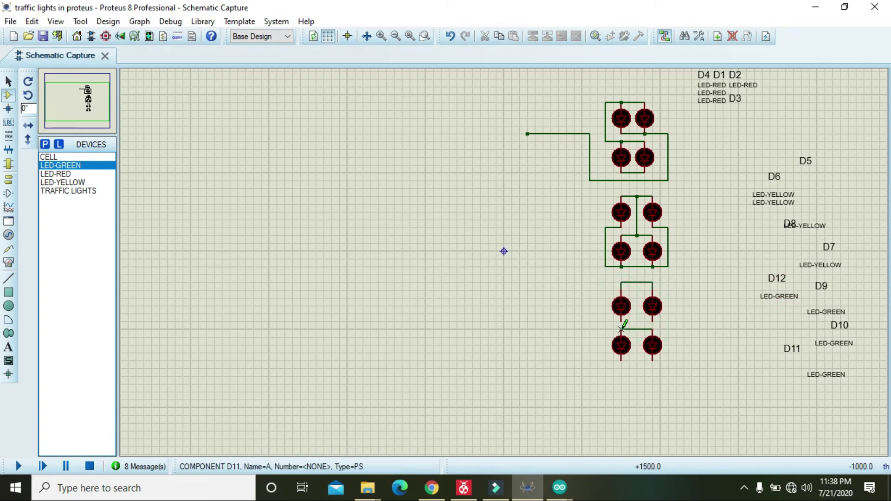
pyautogui.click(622, 329)
pyautogui.click(636, 329)
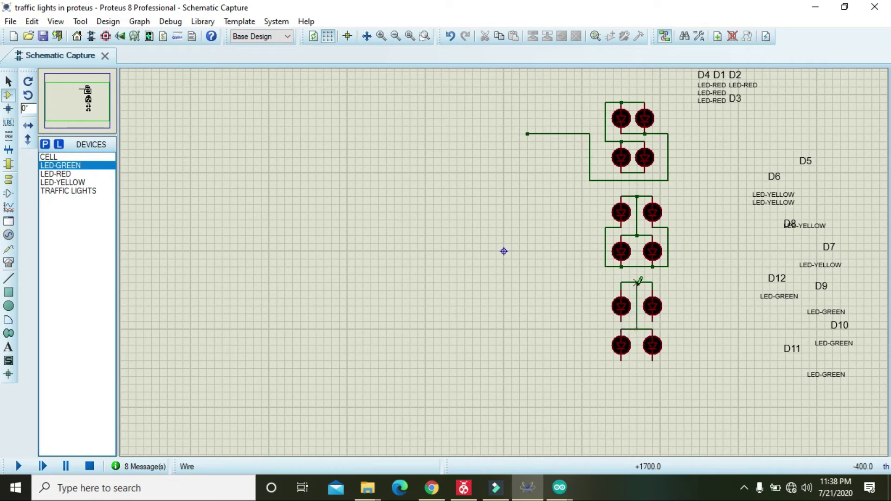
# - Route a wire down the right side and join the bottom pins of the lower green LEDs
pyautogui.click(653, 321)
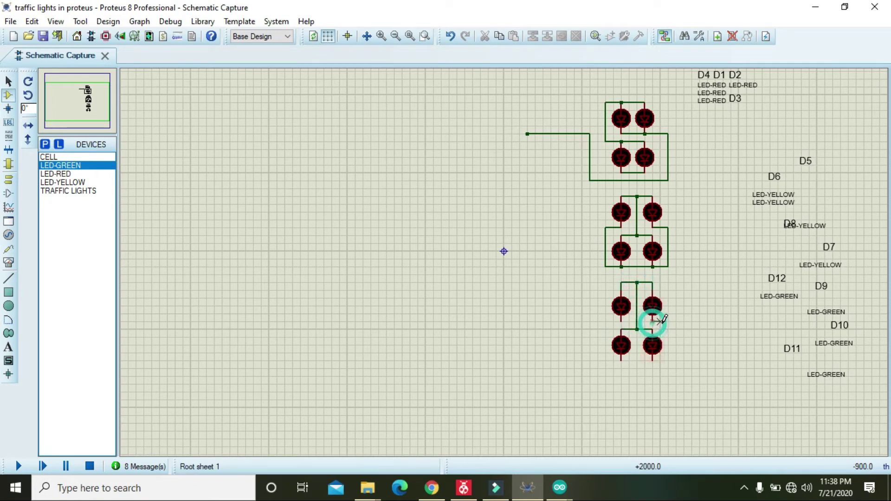
pyautogui.click(675, 322)
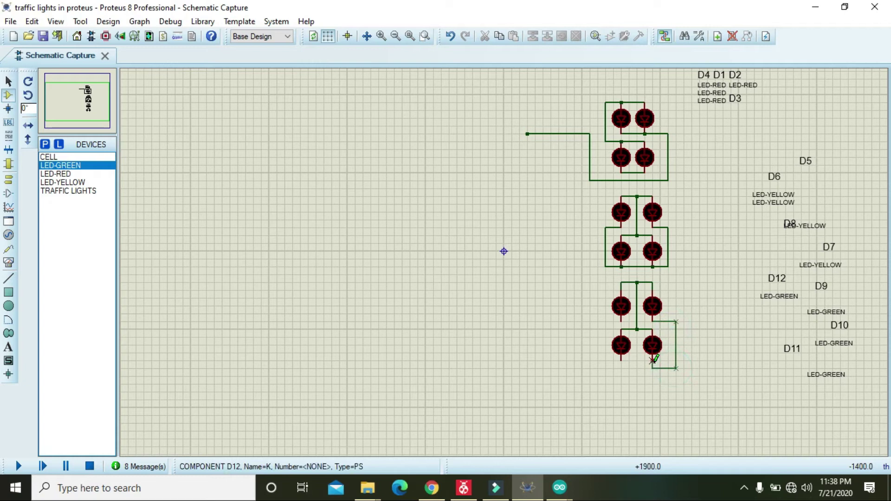
pyautogui.click(653, 367)
pyautogui.click(652, 369)
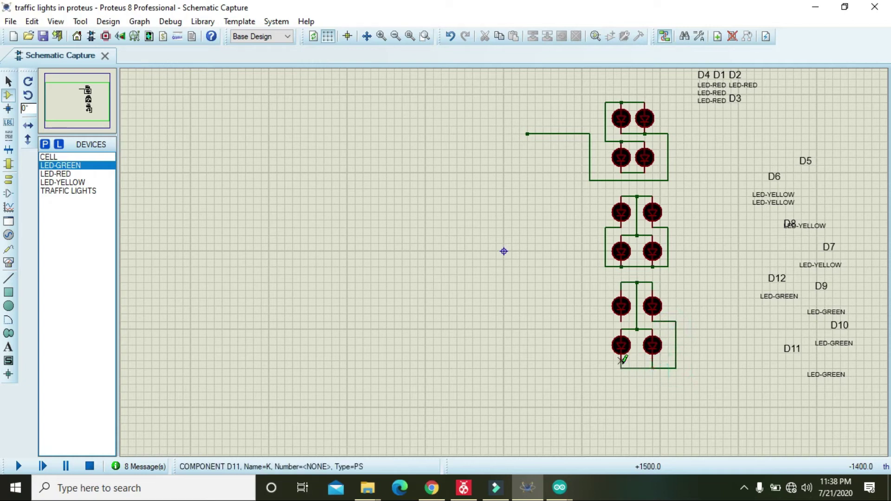
pyautogui.click(622, 361)
# - Route a wire down the left side to the lower-left LED, closing the green parallel block
pyautogui.click(622, 324)
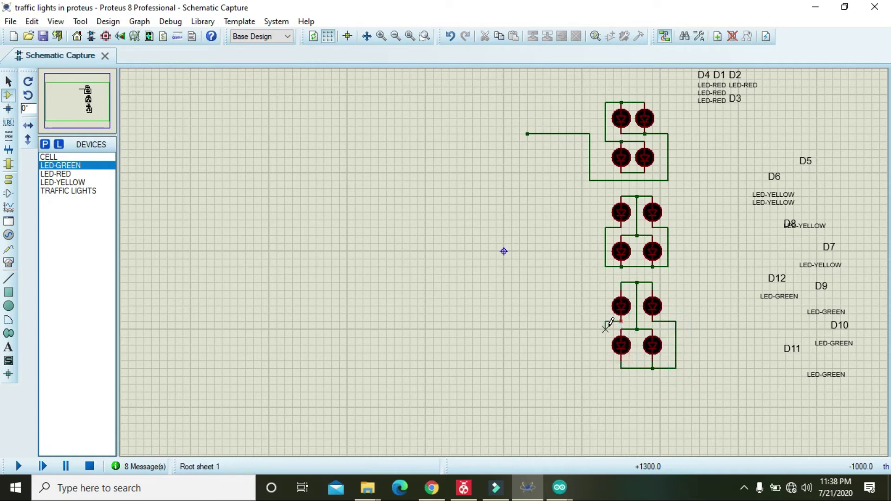
pyautogui.click(605, 322)
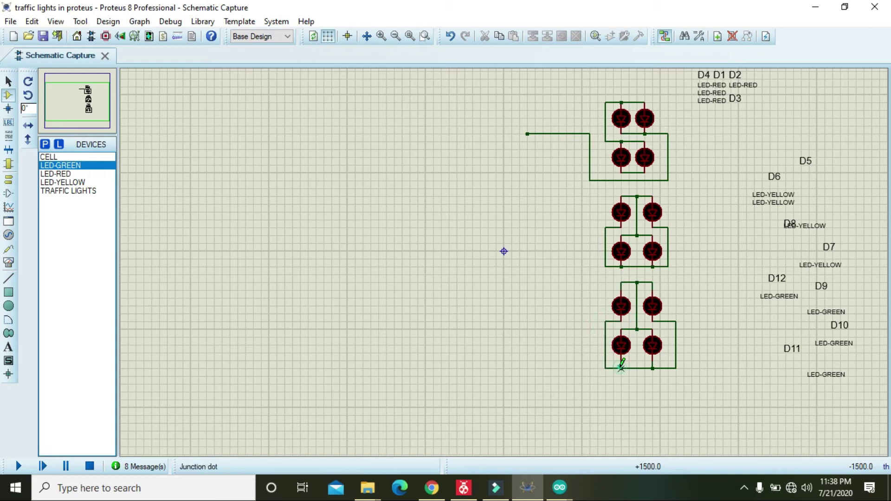
pyautogui.click(621, 367)
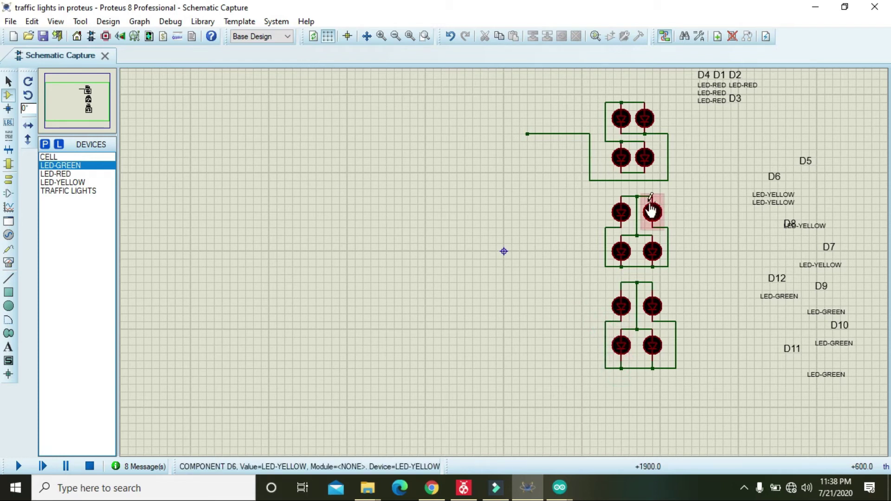
pyautogui.click(626, 197)
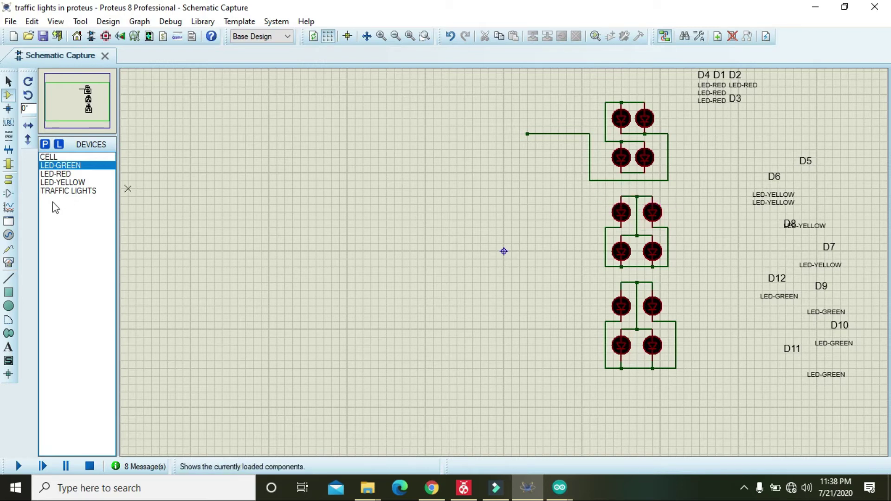
# - Place a GROUND terminal to the right of the green LED block
pyautogui.click(8, 179)
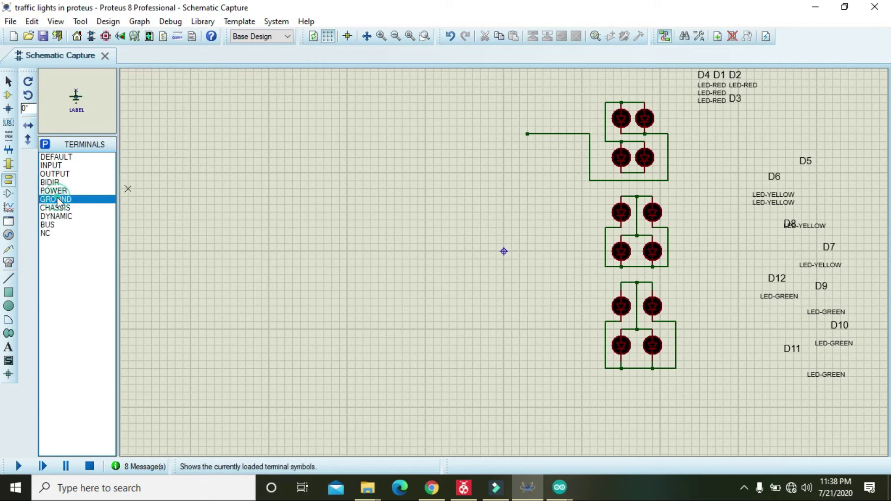
pyautogui.click(708, 298)
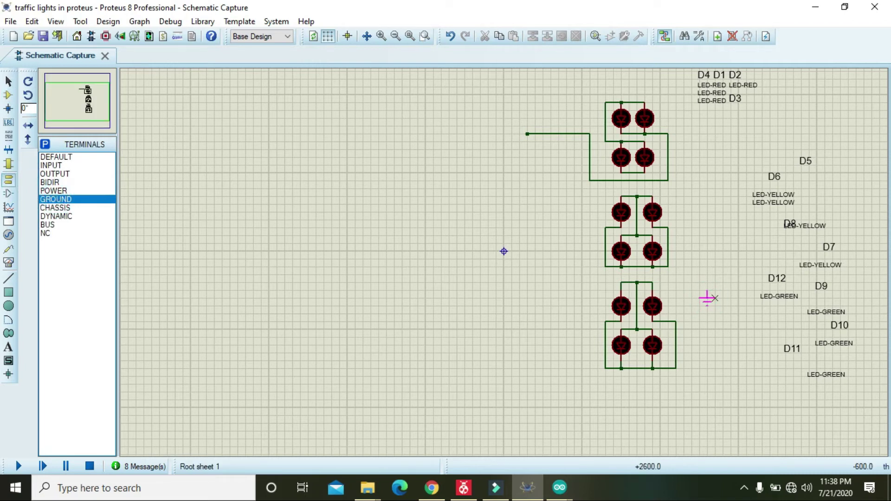
pyautogui.click(723, 337)
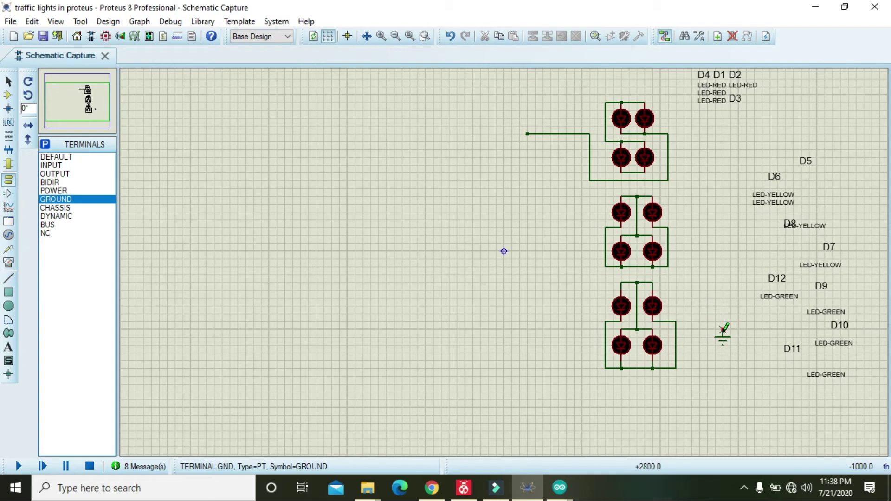
# - Wire the ground terminal to the common returns of the green, yellow and red LED blocks
pyautogui.click(723, 322)
pyautogui.click(675, 322)
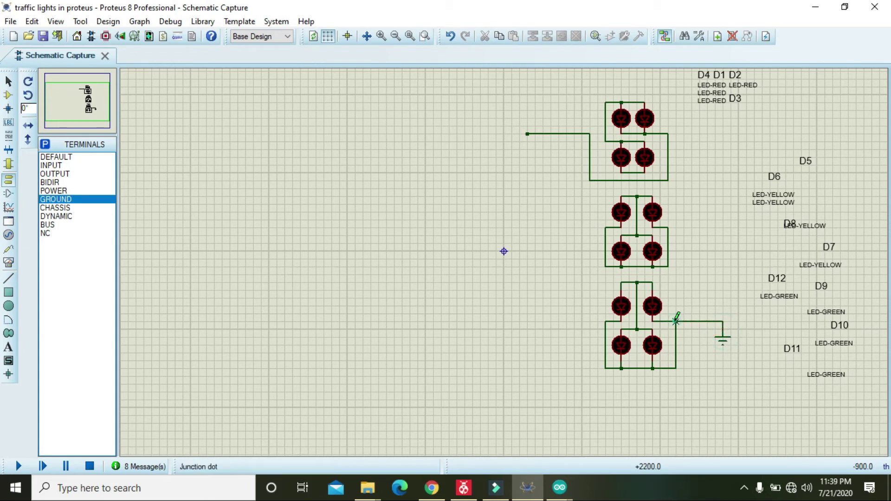
pyautogui.click(668, 226)
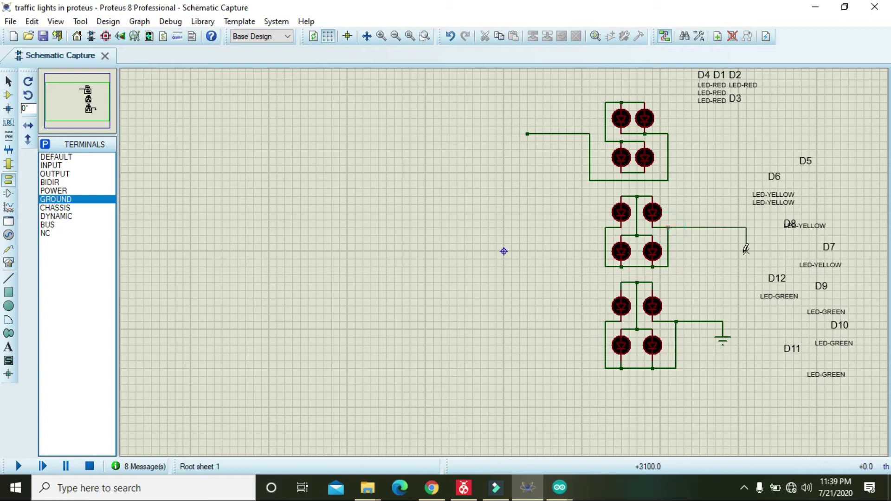
pyautogui.click(724, 321)
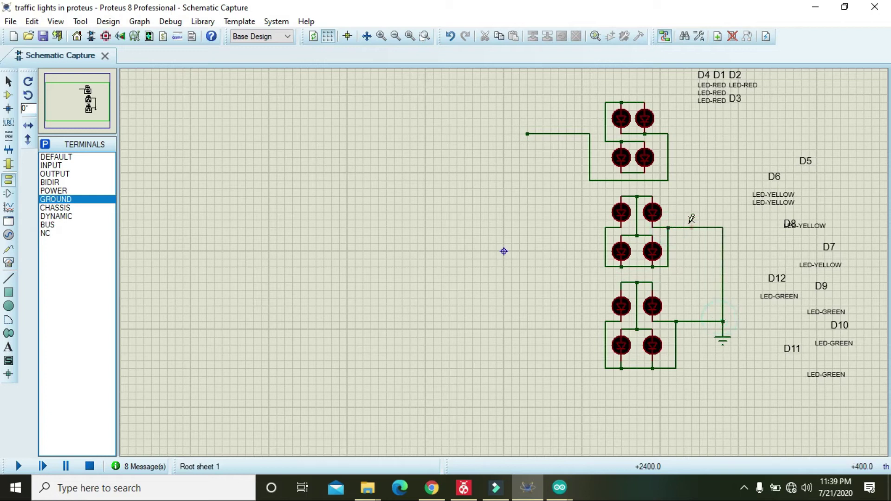
pyautogui.click(668, 134)
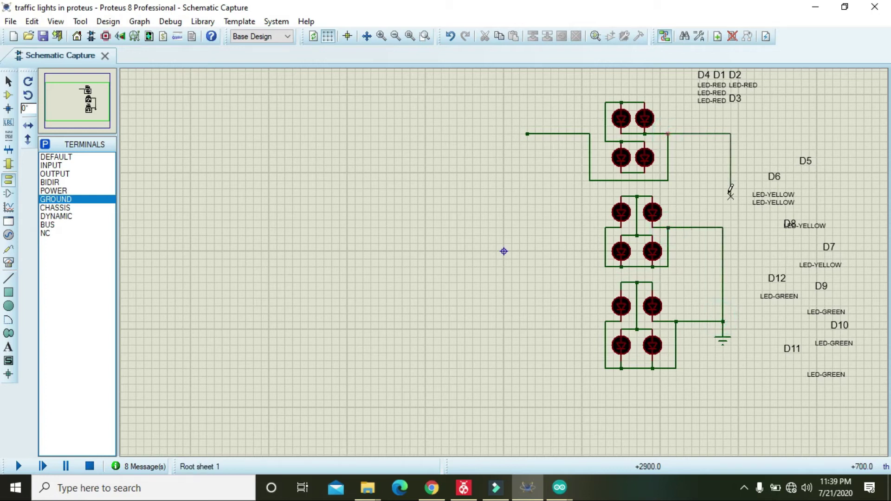
pyautogui.click(722, 227)
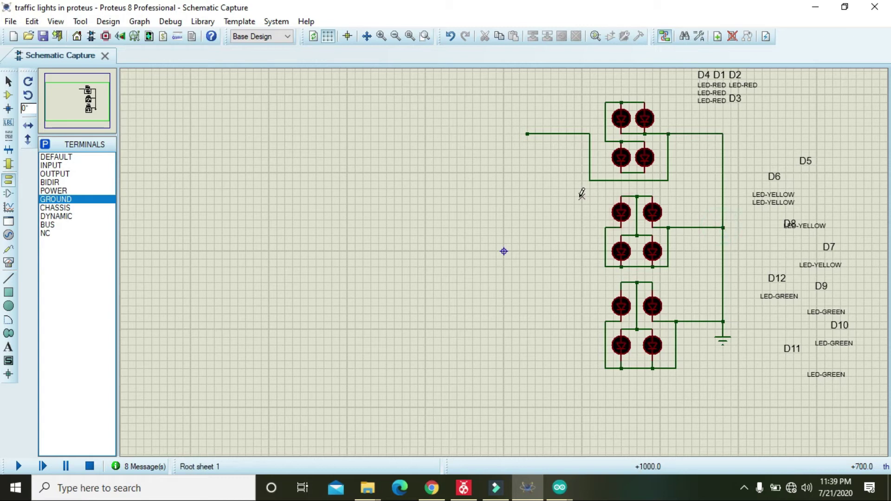
# - Save the traffic light project
pyautogui.click(11, 21)
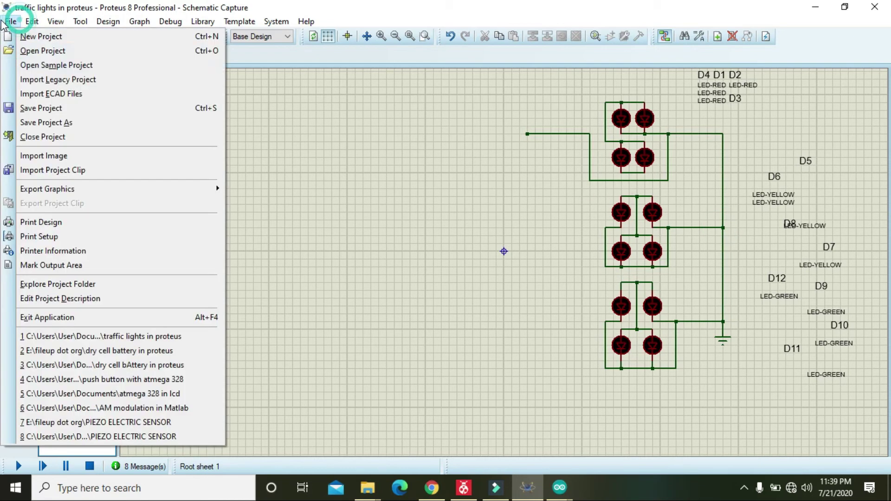
pyautogui.click(55, 108)
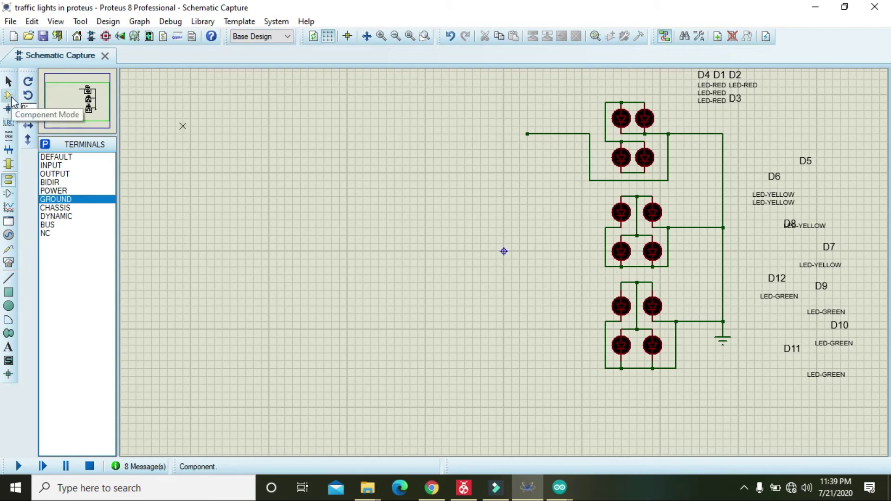
# - Pick the ARDUINO UNO R3 device into the project's device list
pyautogui.click(9, 96)
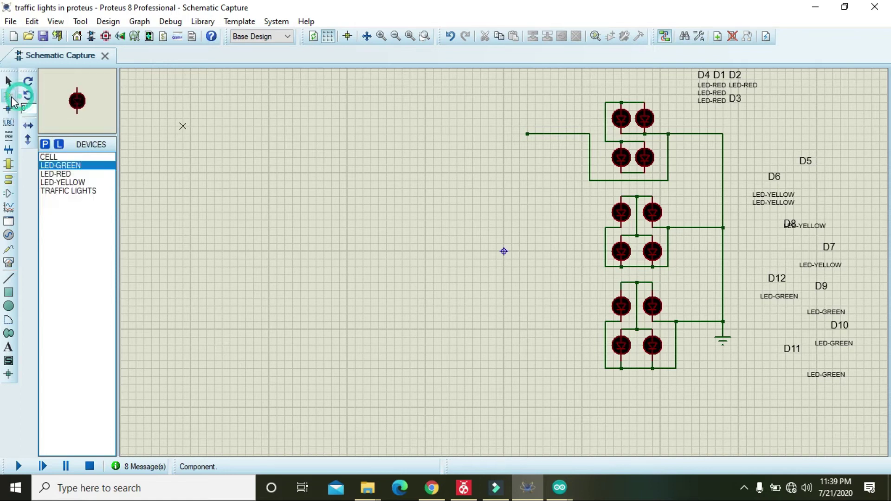
pyautogui.click(45, 145)
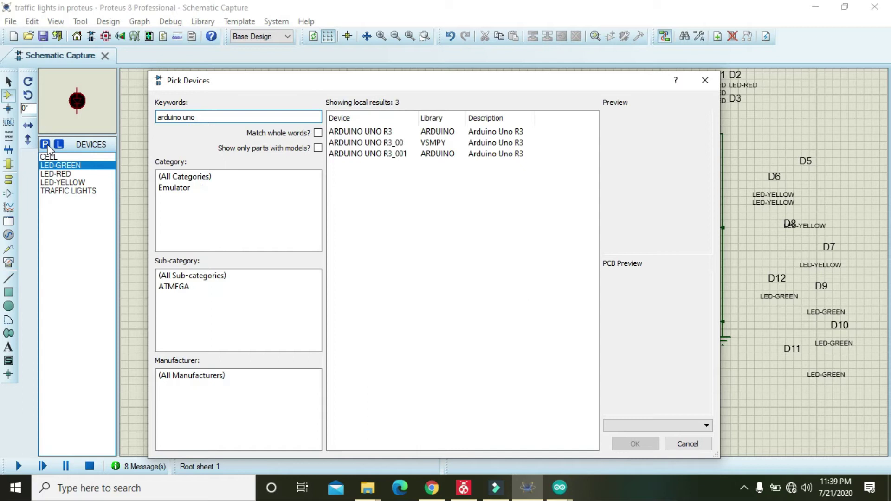
pyautogui.click(381, 155)
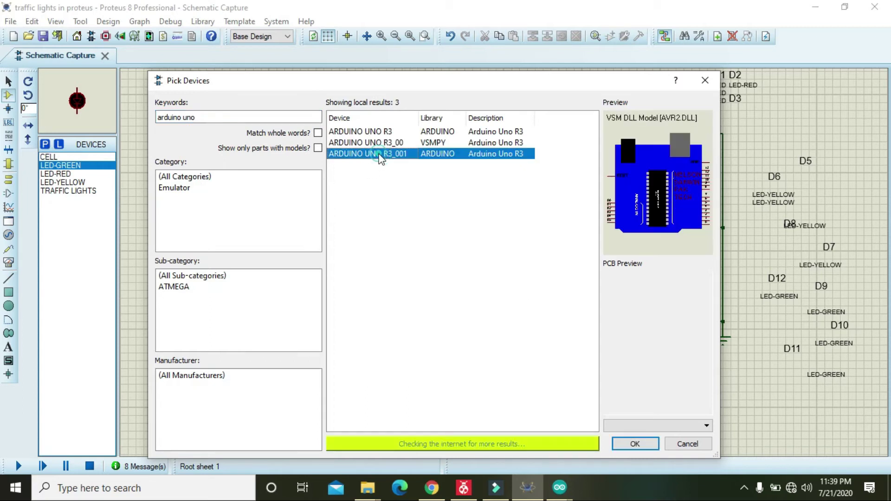
pyautogui.click(637, 444)
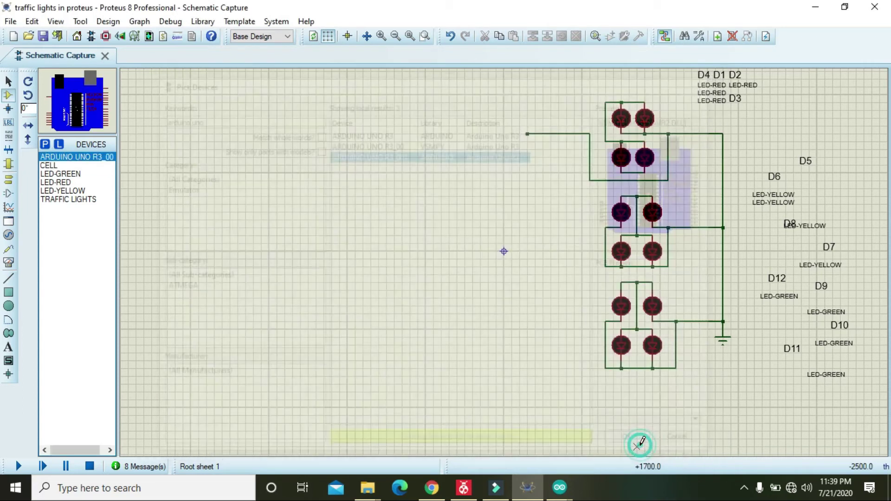
# - Place Arduino board ARD1 left of the LEDs and start a wire from the red LED group
pyautogui.click(496, 272)
pyautogui.click(380, 250)
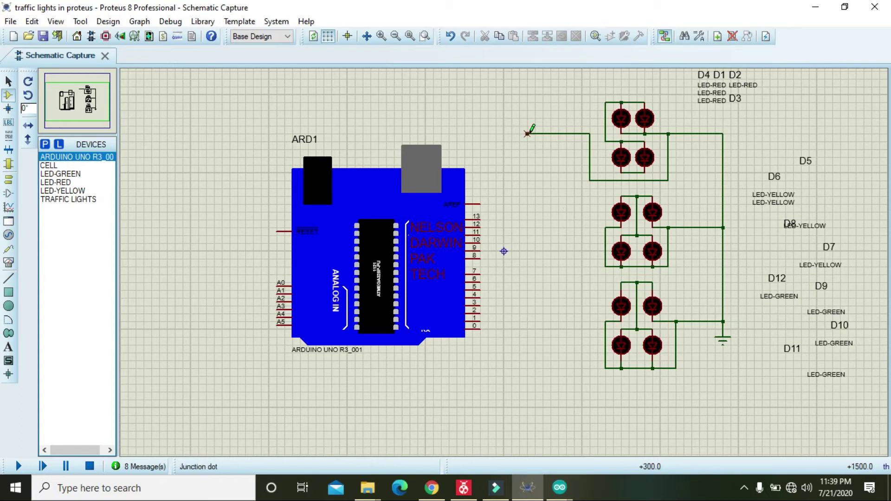
pyautogui.click(527, 134)
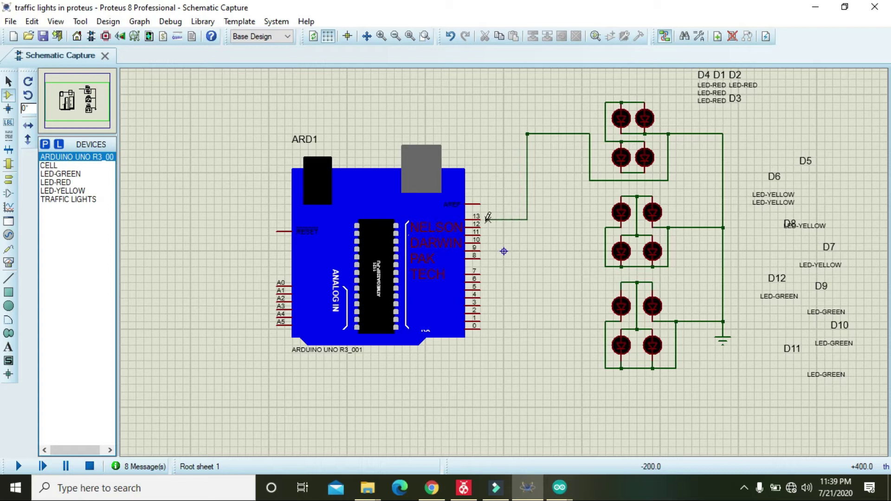
# - Delete the misrouted wire and connect Arduino pin 13 to the red LED group
pyautogui.click(481, 220)
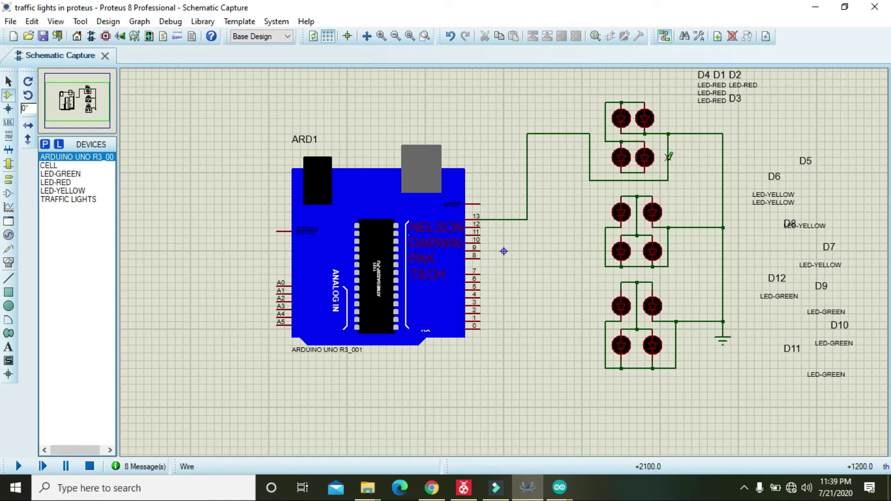
pyautogui.rightClick(670, 157)
pyautogui.click(720, 193)
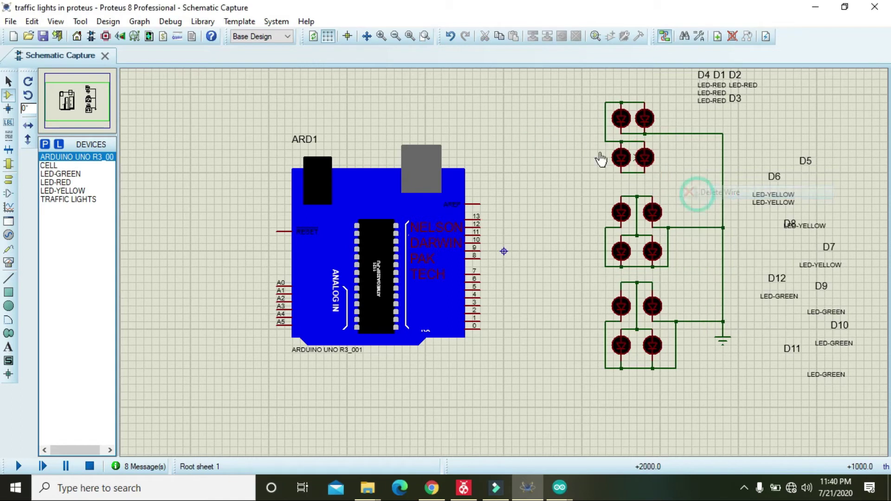
pyautogui.click(480, 220)
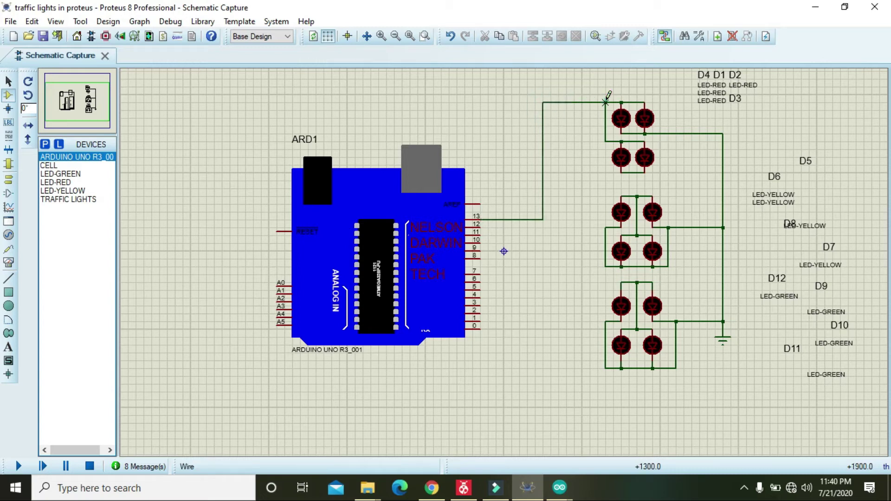
pyautogui.click(606, 104)
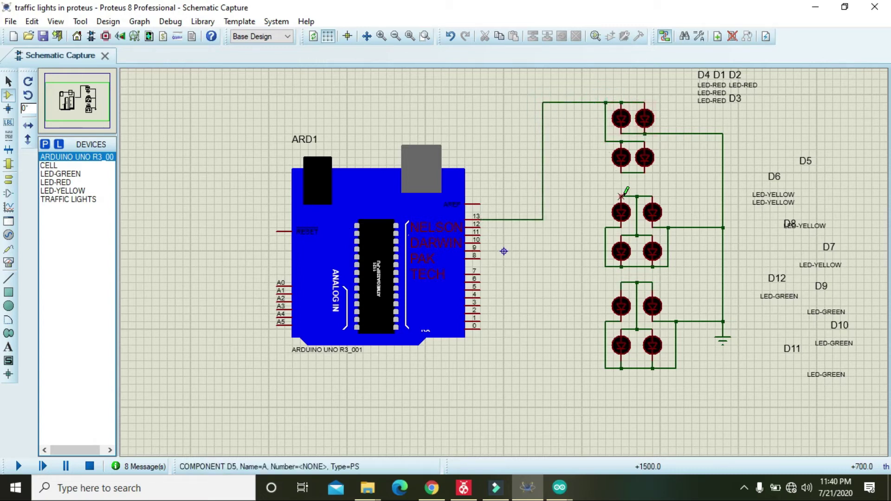
# - Wire the yellow LED group to pin 12 and the green group to pin 11
pyautogui.click(621, 197)
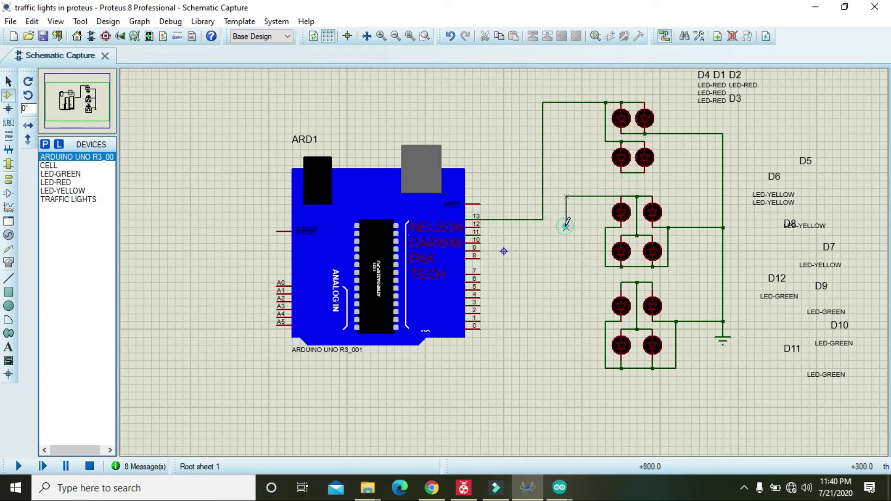
pyautogui.click(482, 224)
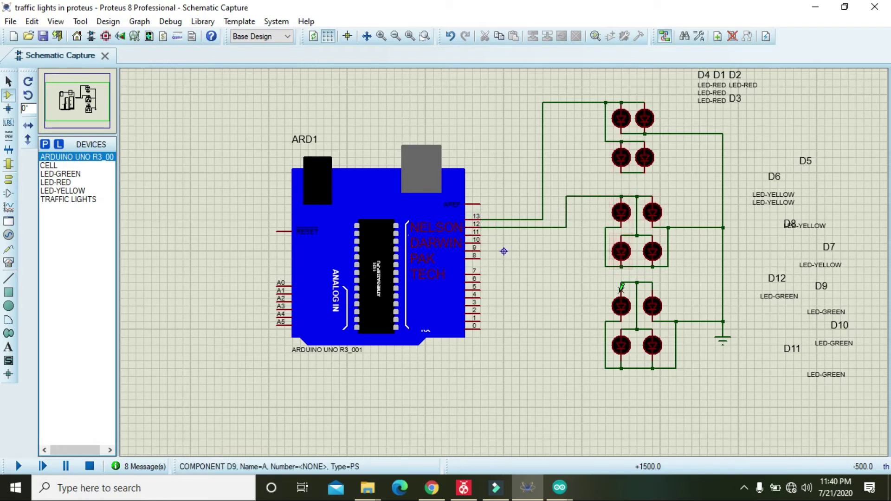
pyautogui.click(621, 283)
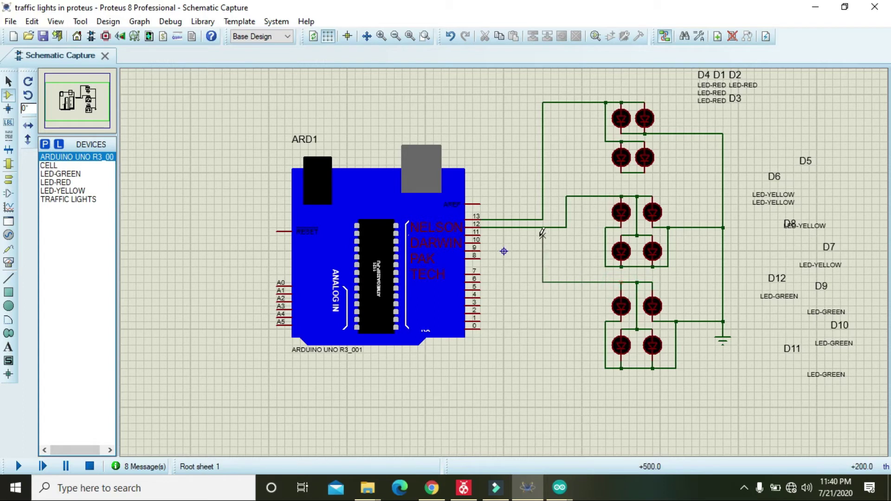
pyautogui.click(536, 237)
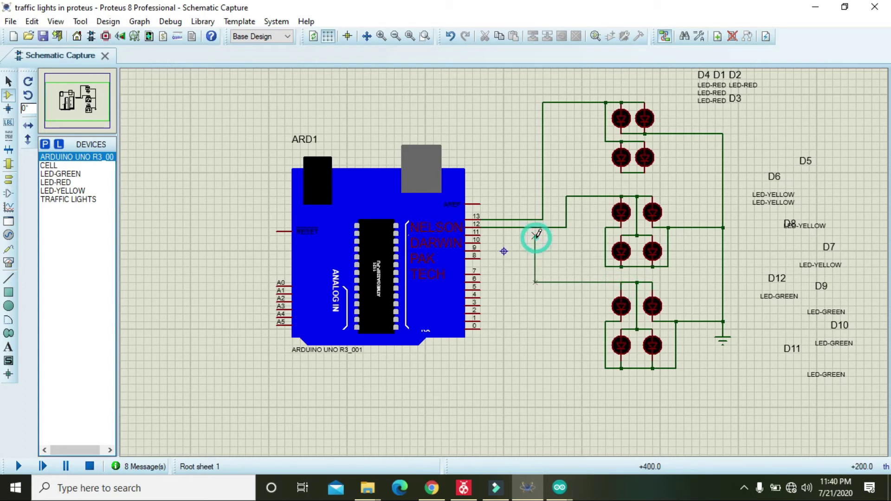
pyautogui.click(480, 236)
# - Shift the green and yellow wires' vertical runs right to tidy the routes
pyautogui.click(8, 81)
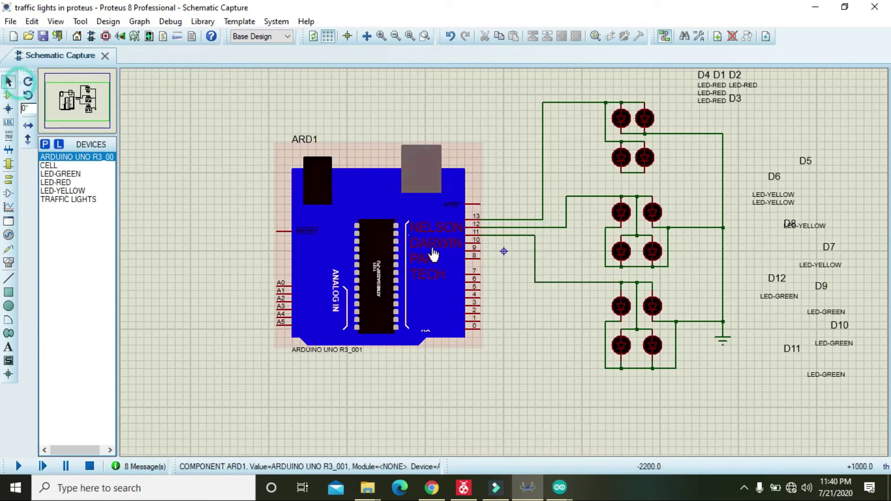
pyautogui.click(535, 268)
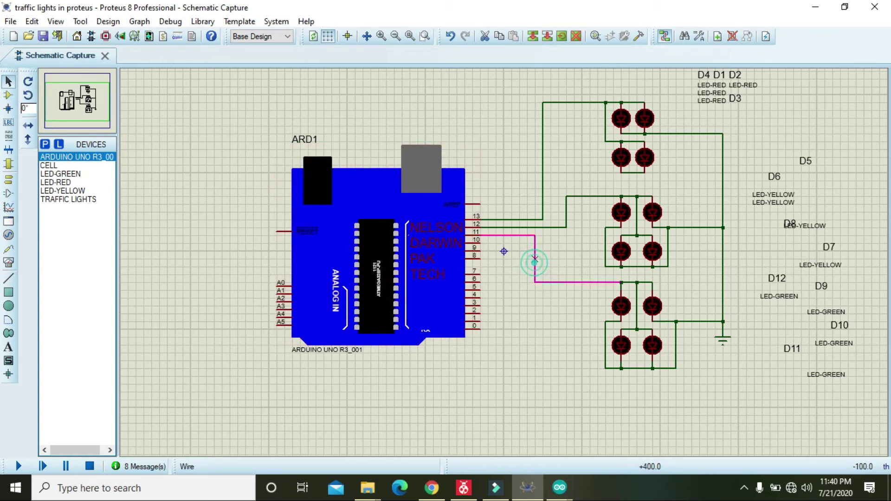
pyautogui.moveTo(533, 257); pyautogui.dragTo(543, 261)
pyautogui.click(566, 217)
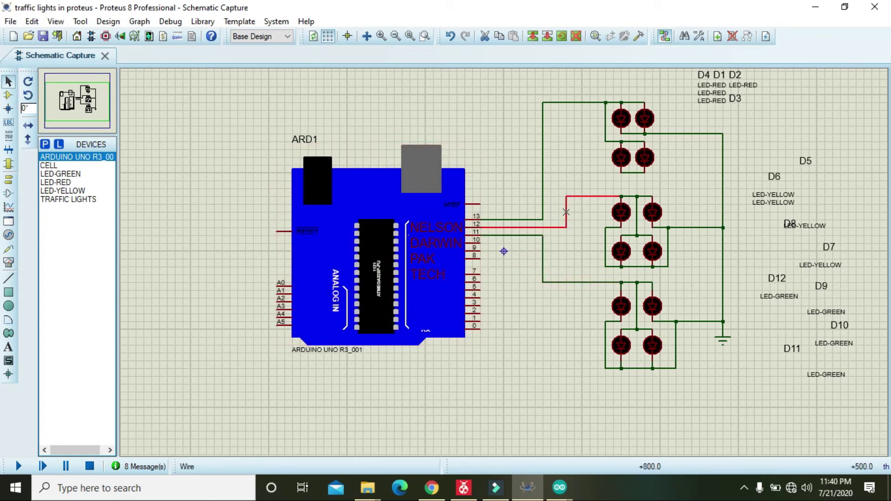
pyautogui.moveTo(566, 212); pyautogui.dragTo(590, 213)
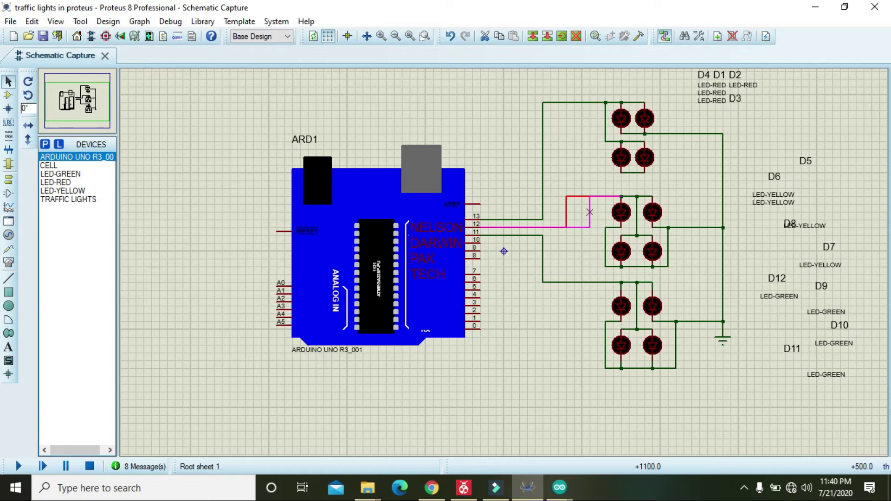
pyautogui.click(584, 174)
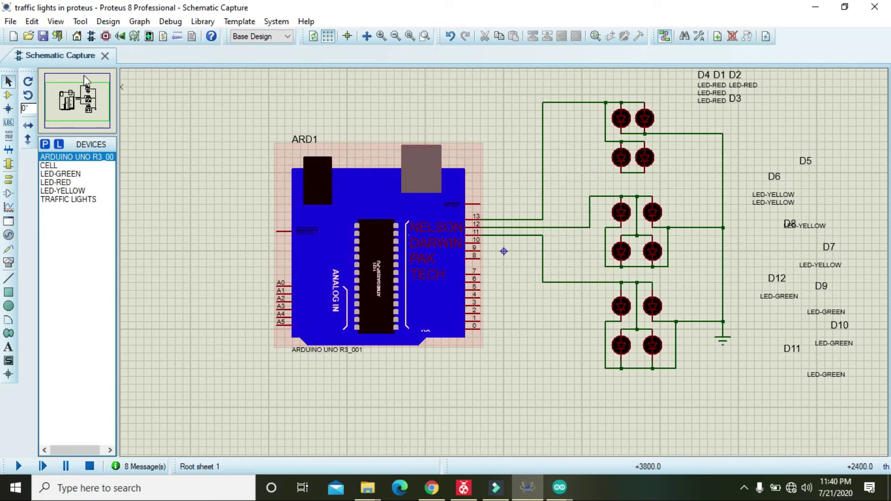
# - Save the traffic light project
pyautogui.click(11, 21)
pyautogui.click(67, 108)
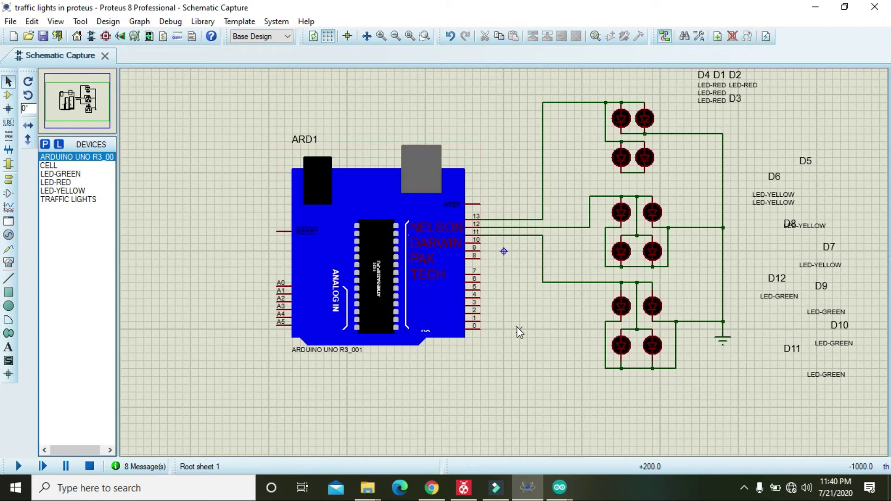
pyautogui.moveTo(559, 487)
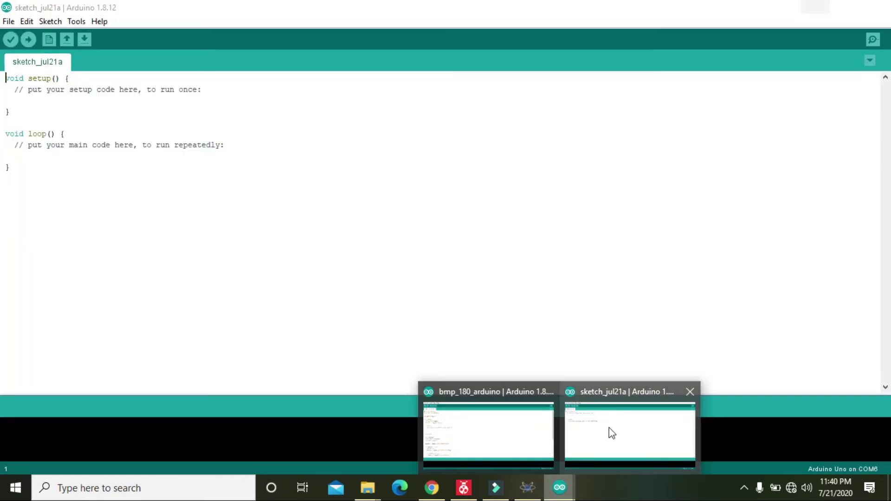
# - In setup() of sketch_jul21a, write pinMode(13,OUTPUT); on its own line
pyautogui.click(610, 433)
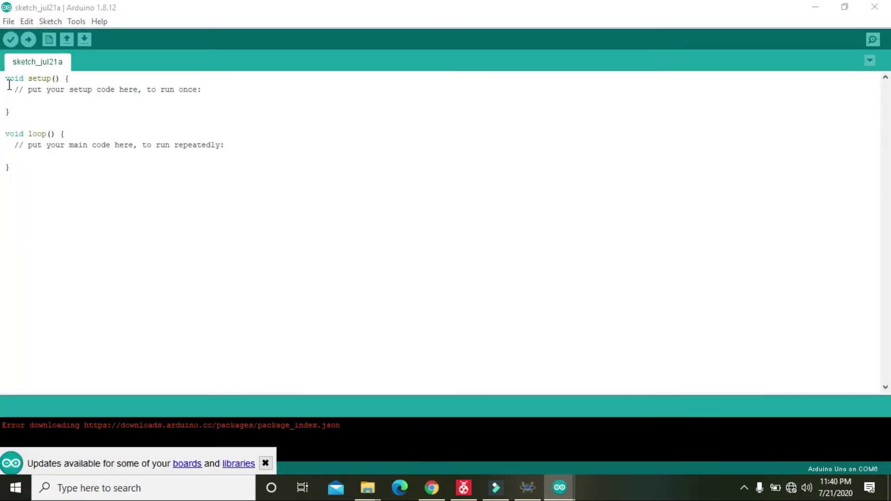
pyautogui.click(17, 96)
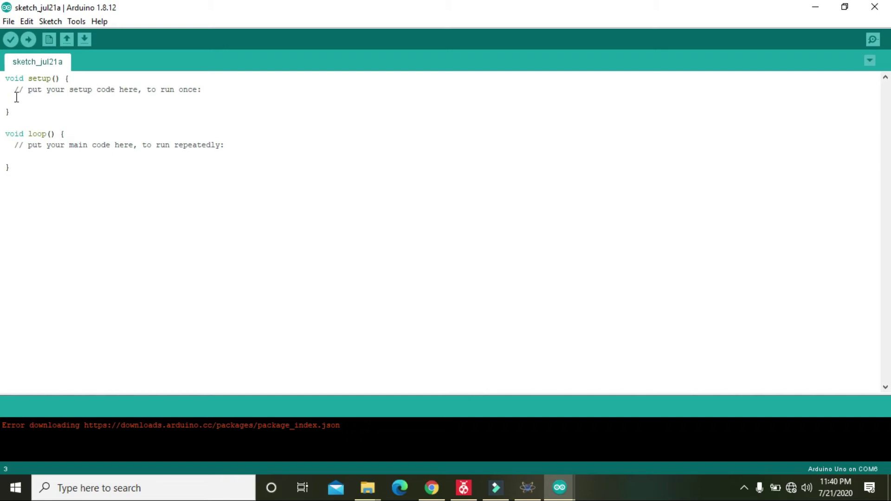
pyautogui.write('pinM')
pyautogui.write('ode()')
pyautogui.write(';')
pyautogui.press('Left')
pyautogui.press('Left')
pyautogui.write('13,OUT')
pyautogui.write('PUT')
pyautogui.press('Right')
pyautogui.press('Return')
# - Copy the pinMode line and paste two more copies below it
pyautogui.moveTo(6, 100); pyautogui.dragTo(94, 100)
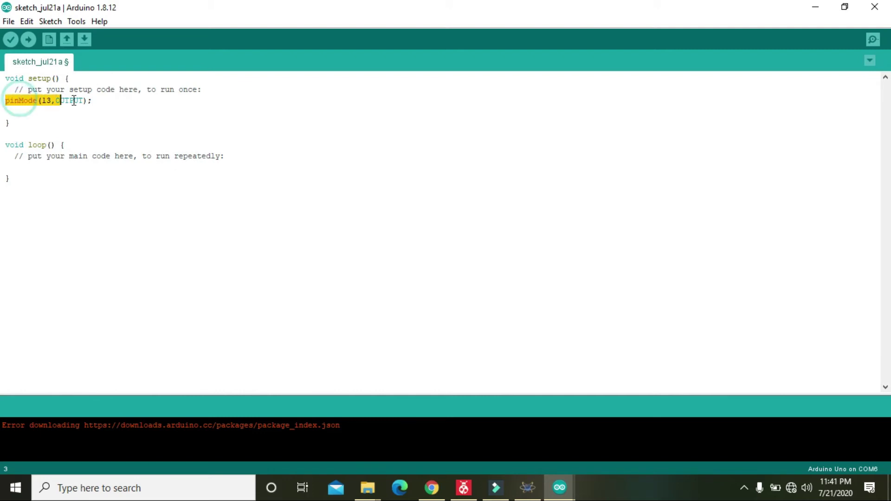
pyautogui.hotkey('ctrl', 'c')
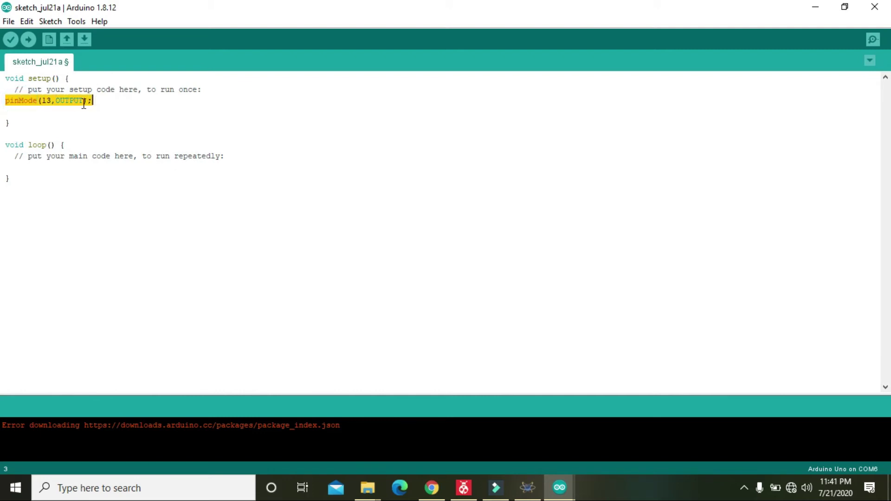
pyautogui.click(58, 110)
pyautogui.hotkey('ctrl', 'v')
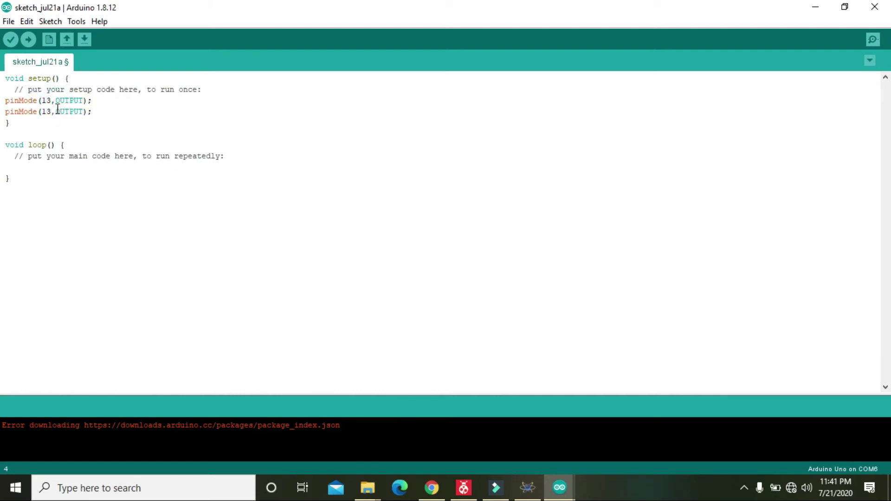
pyautogui.press('Return')
pyautogui.hotkey('ctrl', 'v')
# - Change the copied lines' pin numbers to 12 and 11
pyautogui.click(47, 111)
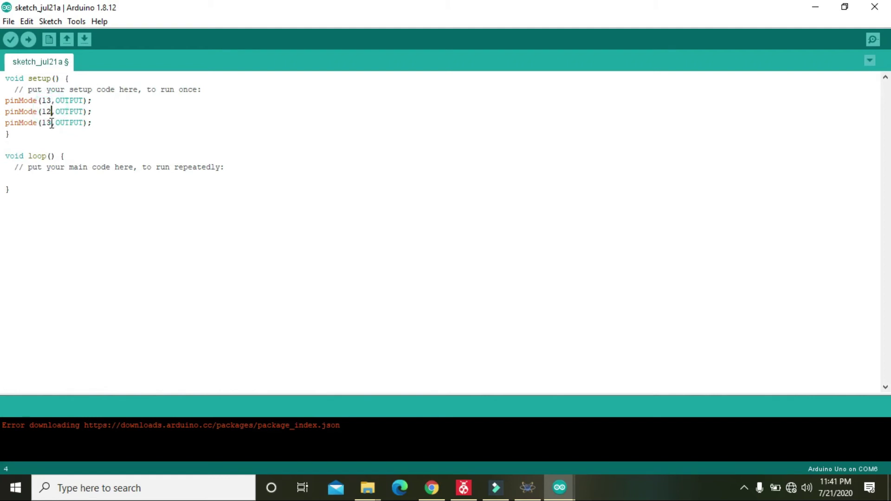
pyautogui.click(49, 123)
pyautogui.press('BackSpace')
pyautogui.write('1')
pyautogui.click(96, 122)
# - Write digitalWrite(); in loop() and paste two more copies below it
pyautogui.click(23, 180)
pyautogui.write('di')
pyautogui.write('gitalW')
pyautogui.write('rite();')
pyautogui.moveTo(6, 179); pyautogui.dragTo(83, 179)
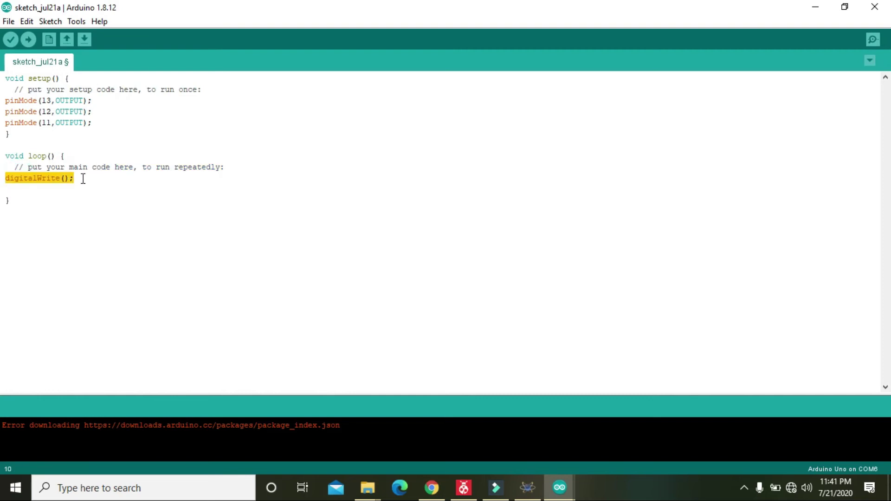
pyautogui.hotkey('ctrl', 'c')
pyautogui.click(60, 188)
pyautogui.hotkey('ctrl', 'v')
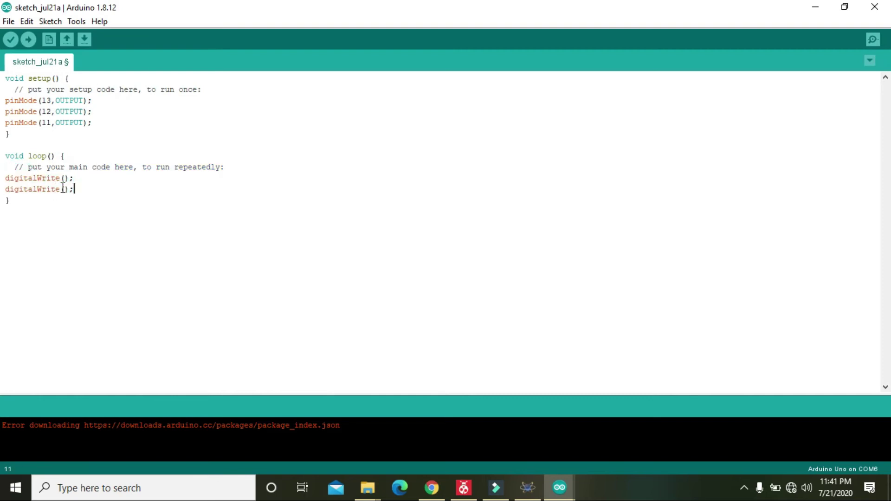
pyautogui.press('Return')
pyautogui.hotkey('ctrl', 'v')
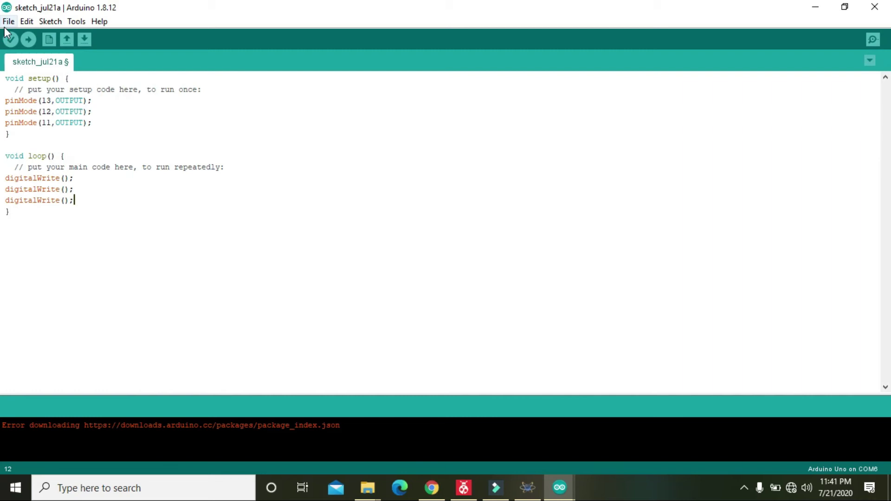
# - Fill the three calls with 13,HIGH, 12,HIGH and 11,HIGH
pyautogui.click(66, 178)
pyautogui.write('12')
pyautogui.write('3,')
pyautogui.write('igh')
pyautogui.press('BackSpace')
pyautogui.press('BackSpace')
pyautogui.write('GH')
pyautogui.write('IGH')
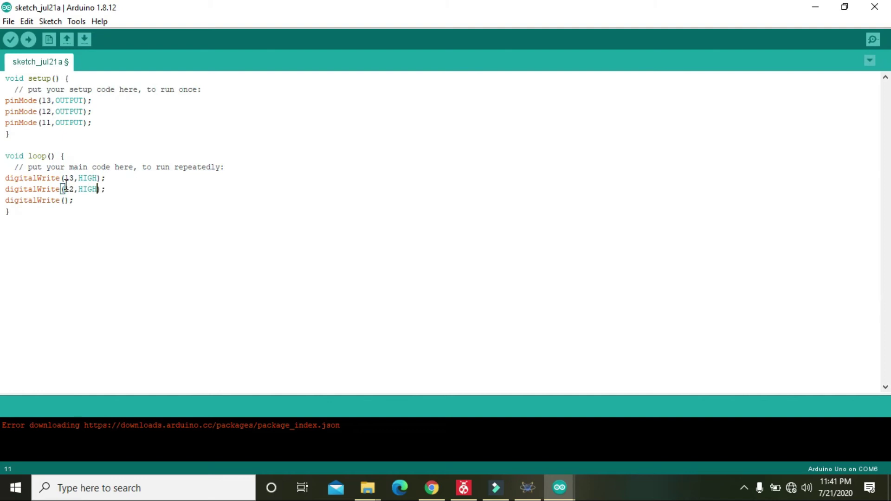
pyautogui.write('11,')
pyautogui.write('HIGH')
pyautogui.click(105, 179)
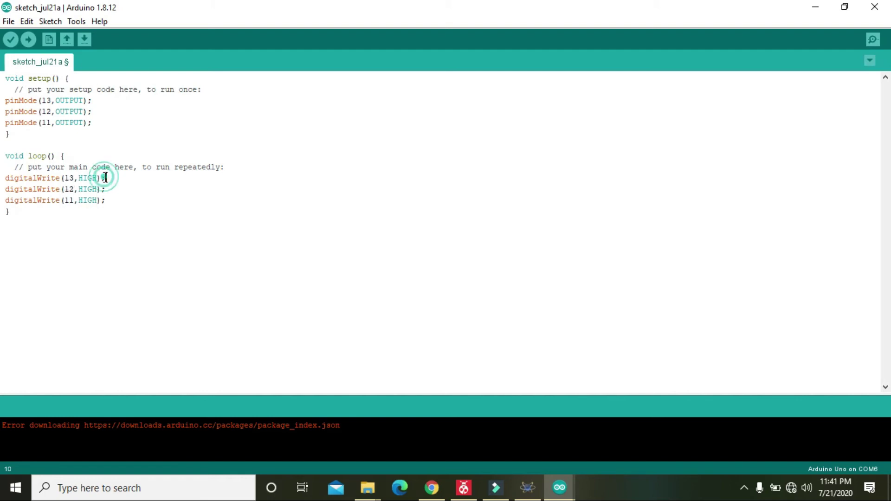
# - Highlight the HIGH argument and pin numbers 13 and 11 to review the writes
pyautogui.doubleClick(56, 178)
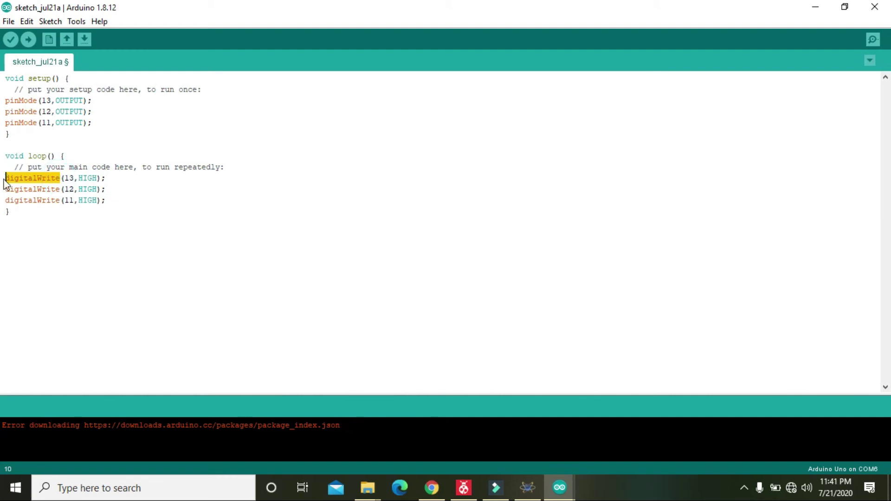
pyautogui.moveTo(8, 179); pyautogui.dragTo(85, 177)
pyautogui.click(87, 178)
pyautogui.doubleClick(87, 179)
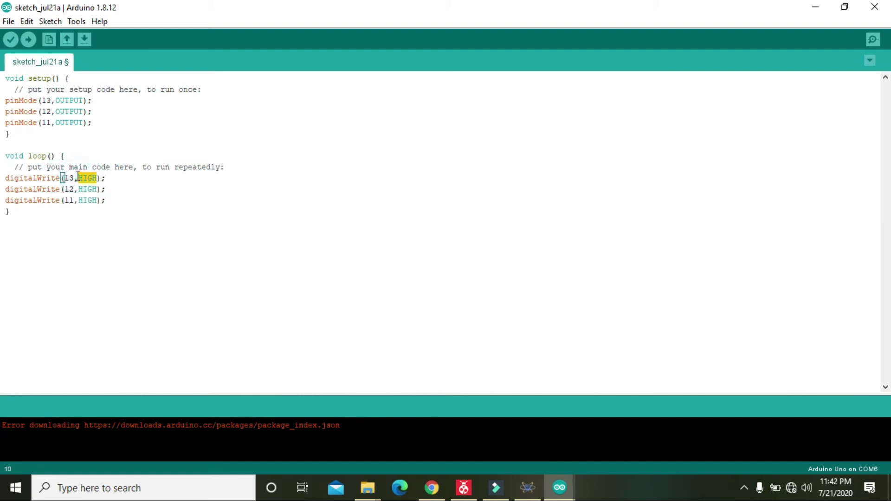
pyautogui.click(78, 177)
pyautogui.doubleClick(67, 178)
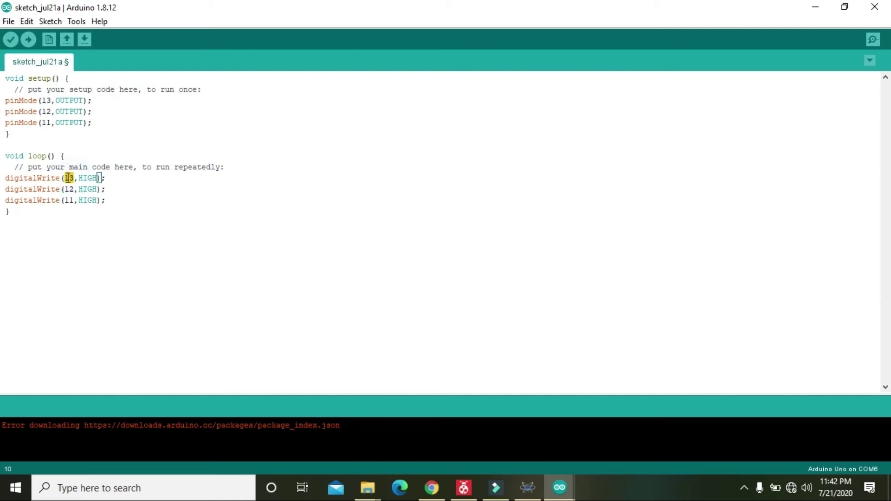
pyautogui.doubleClick(69, 201)
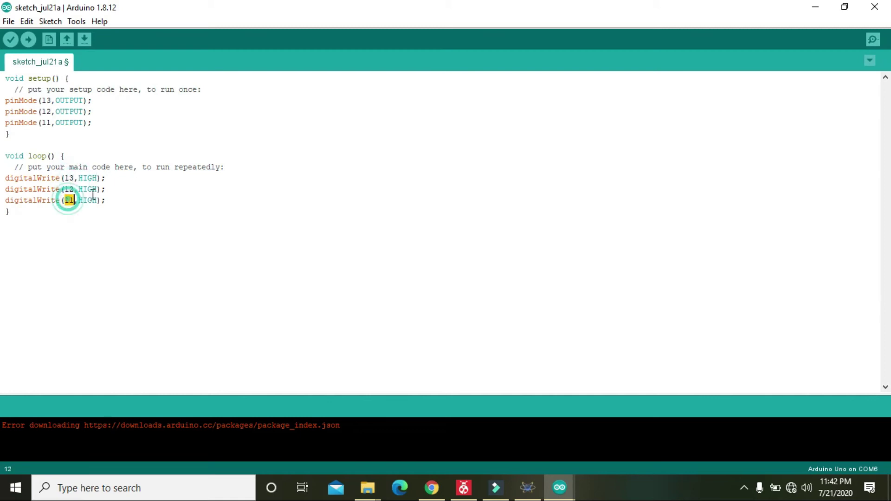
pyautogui.click(109, 182)
# - Add delay(3000); after the pin 13 write and copy the line
pyautogui.press('Return')
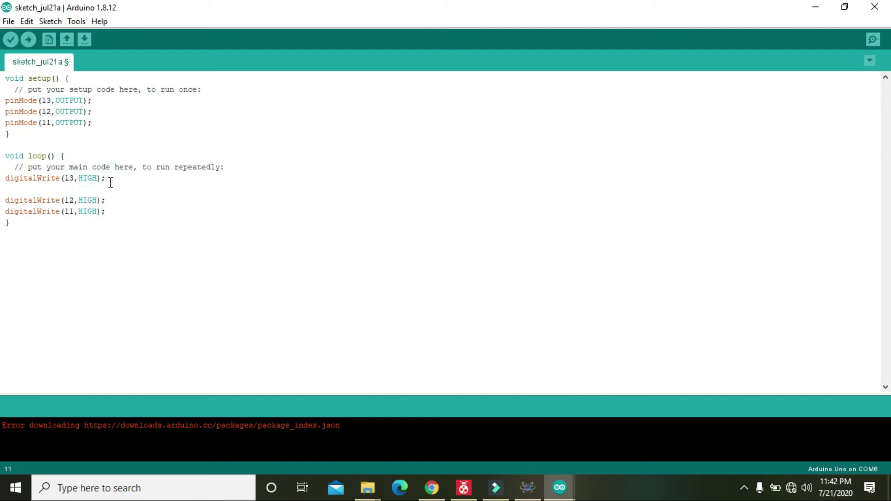
pyautogui.write('delay()')
pyautogui.press('Left')
pyautogui.write('1000)')
pyautogui.write(';')
pyautogui.press('Left')
pyautogui.press('Left')
pyautogui.press('Left')
pyautogui.press('Left')
pyautogui.press('Left')
pyautogui.moveTo(61, 189); pyautogui.dragTo(5, 190)
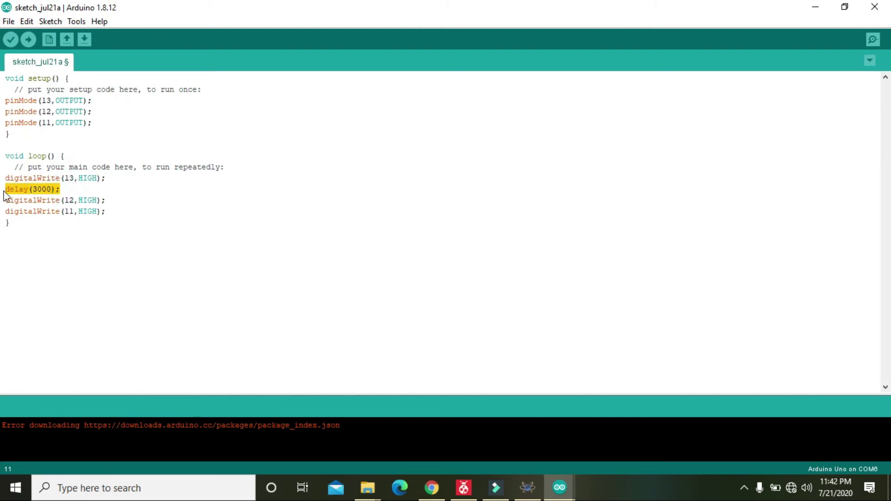
# - Paste delay(3000); after the pin 12 and pin 11 writes
pyautogui.click(108, 202)
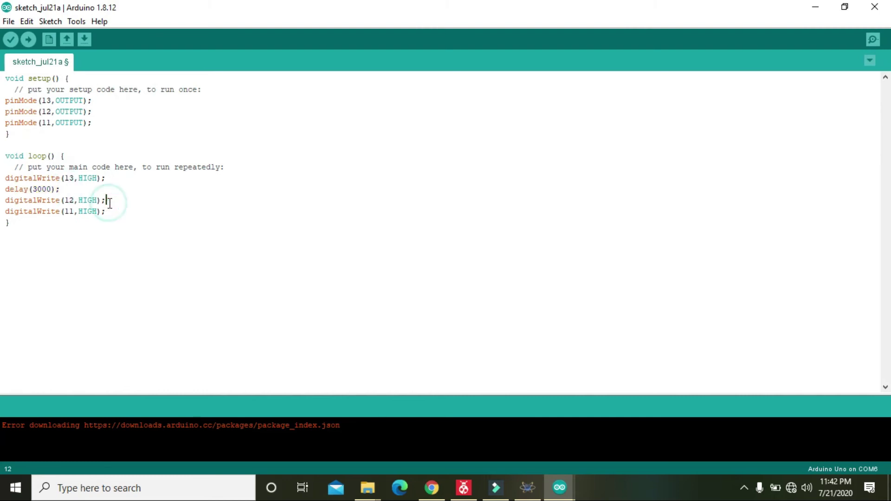
pyautogui.press('Return')
pyautogui.hotkey('ctrl', 'v')
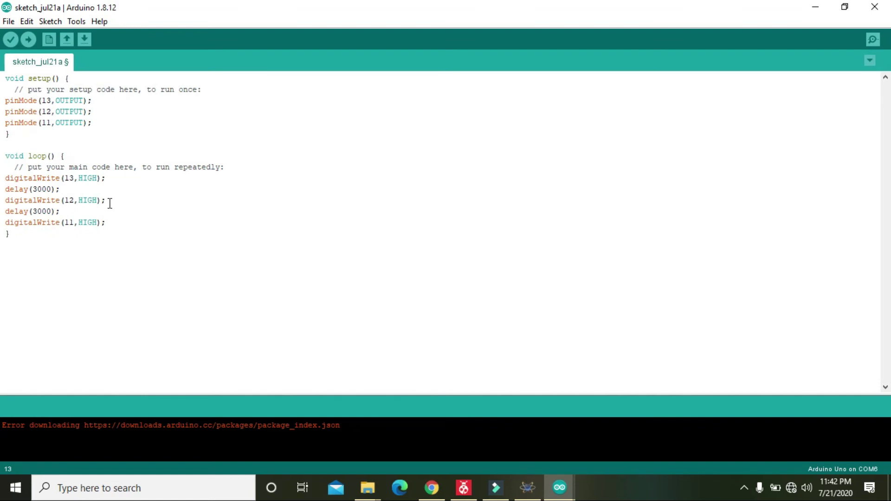
pyautogui.press('Right')
pyautogui.press('Right')
pyautogui.press('Down')
pyautogui.press('Return')
pyautogui.press('Up')
pyautogui.hotkey('ctrl', 'v')
# - Insert a blank line after the first delay and copy the pin 13 HIGH line
pyautogui.click(64, 188)
pyautogui.press('Return')
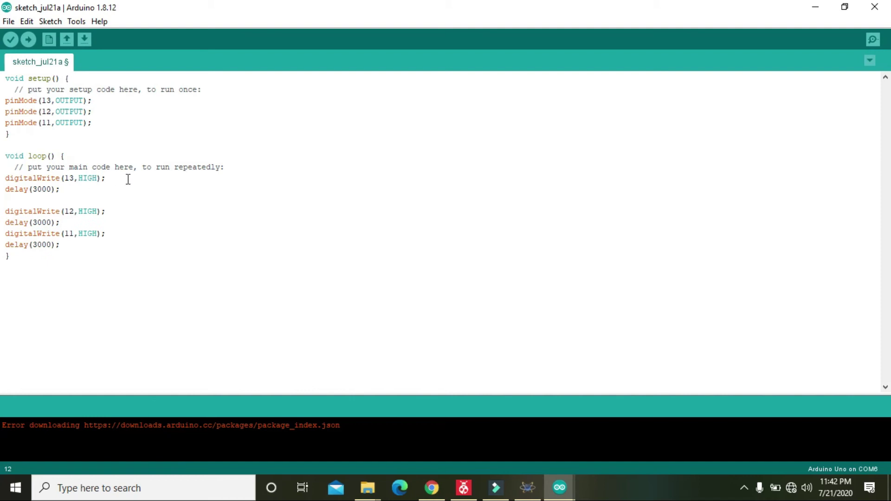
pyautogui.moveTo(105, 178); pyautogui.dragTo(5, 179)
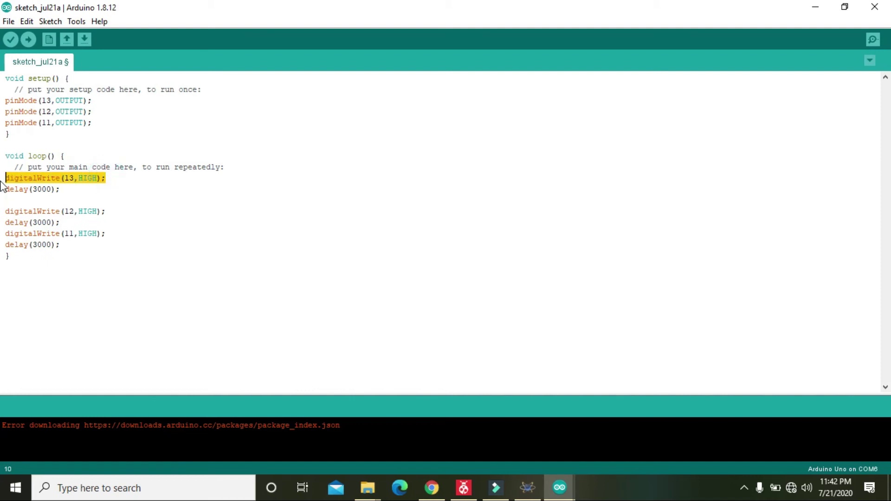
# - Paste a pin 13 write after the first delay and change it to LOW
pyautogui.click(6, 200)
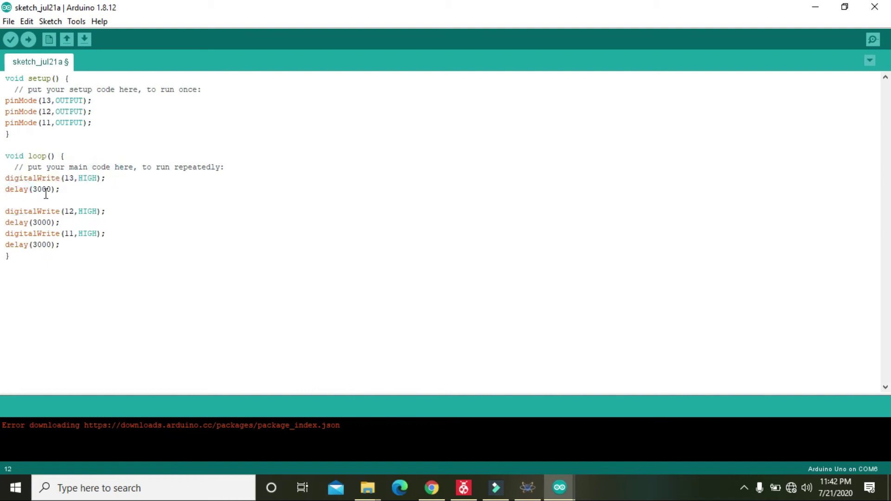
pyautogui.hotkey('ctrl', 'v')
pyautogui.doubleClick(87, 200)
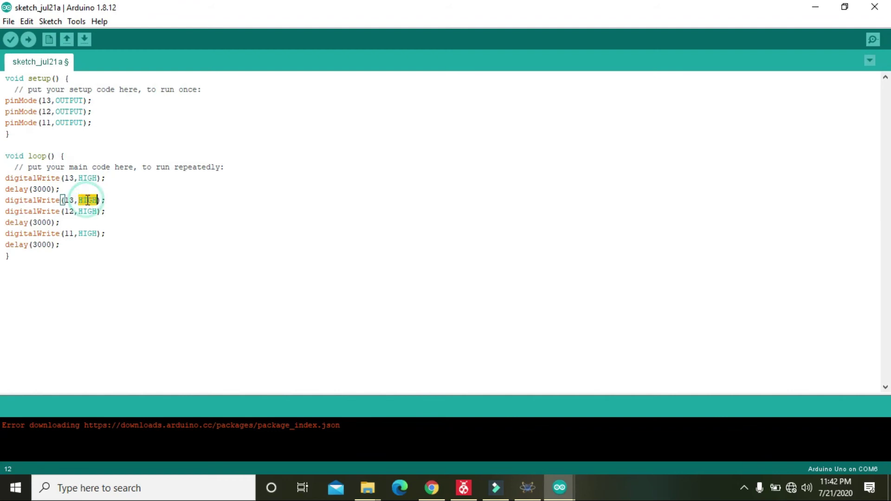
pyautogui.write('LOW')
pyautogui.press('Down')
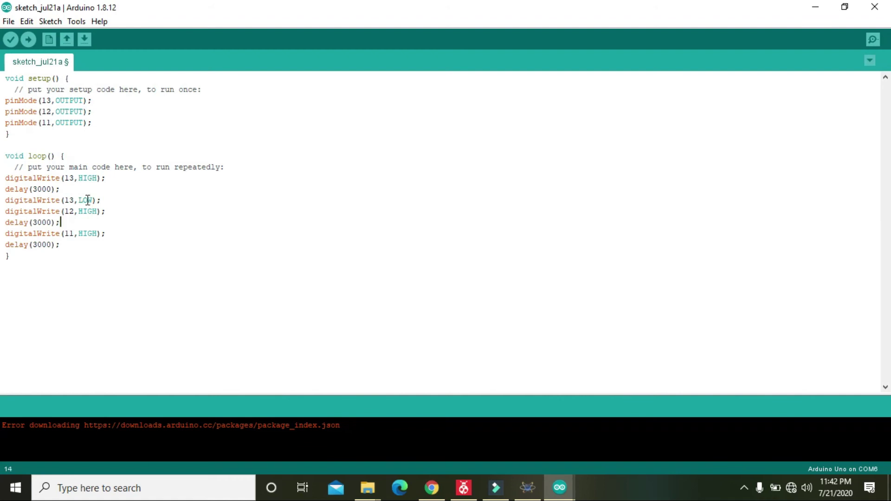
# - Paste two digitalWrite lines after the second delay, before the pin 11 write
pyautogui.press('Return')
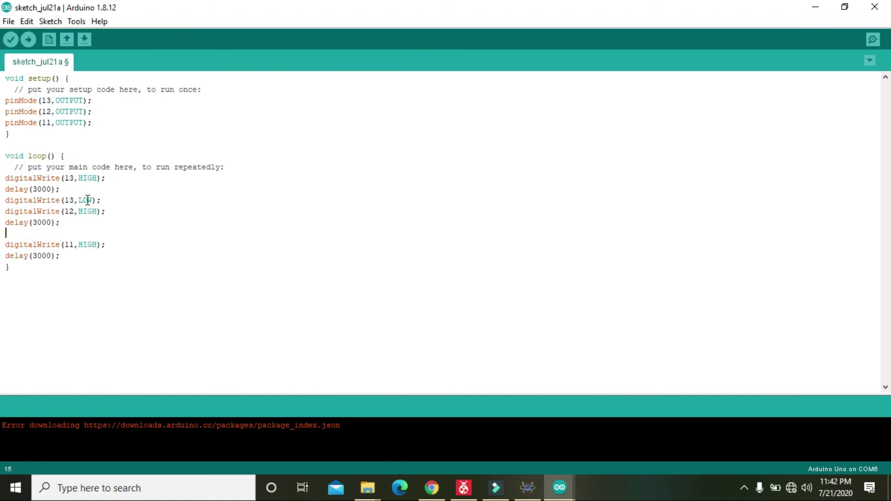
pyautogui.hotkey('ctrl', 'v')
pyautogui.press('Return')
pyautogui.hotkey('ctrl', 'v')
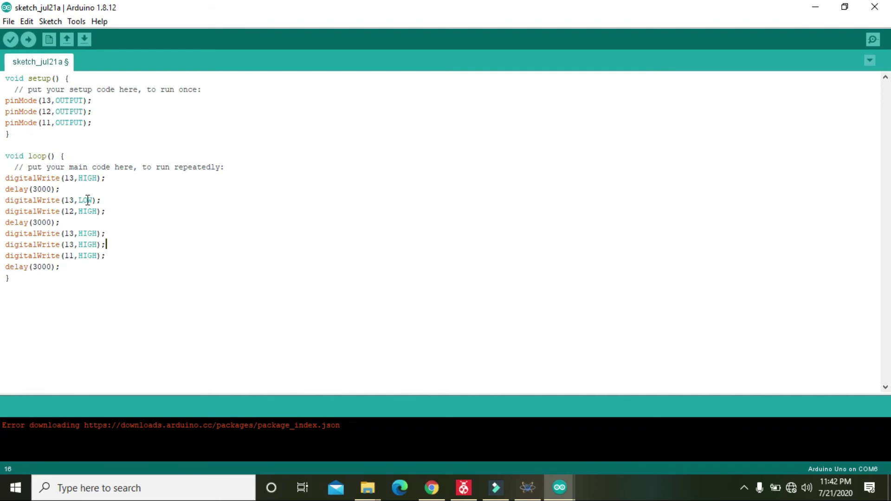
pyautogui.press('Left')
pyautogui.press('Left')
pyautogui.press('Left')
pyautogui.press('Left')
pyautogui.press('Left')
pyautogui.press('Left')
pyautogui.press('Up')
# - Set the two pasted lines to pin 13 LOW and pin 12 LOW
pyautogui.press('Right')
pyautogui.press('Right')
pyautogui.press('BackSpace')
pyautogui.press('BackSpace')
pyautogui.press('BackSpace')
pyautogui.press('BackSpace')
pyautogui.write('LOW')
pyautogui.press('Down')
pyautogui.press('Right')
pyautogui.press('BackSpace')
pyautogui.press('BackSpace')
pyautogui.press('BackSpace')
pyautogui.press('BackSpace')
pyautogui.write('LO')
pyautogui.write('W')
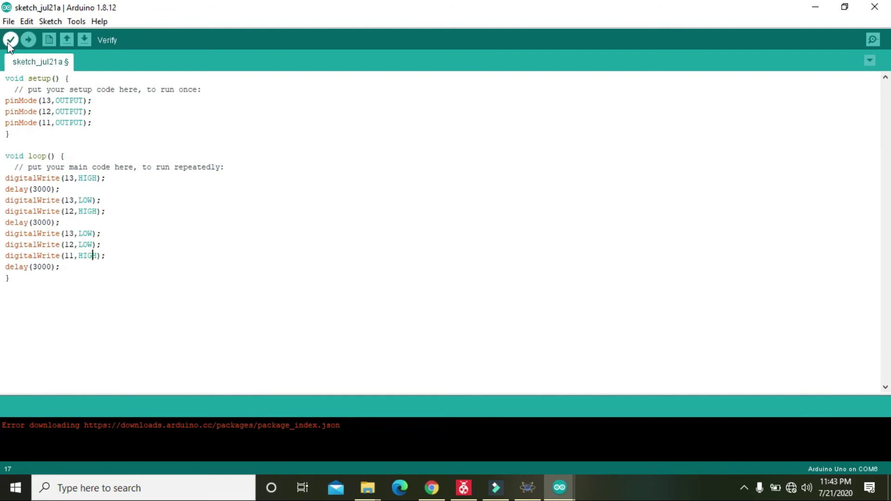
# - Start saving the sketch and select the default file name to replace it with traffic light arduino proteus
pyautogui.click(8, 22)
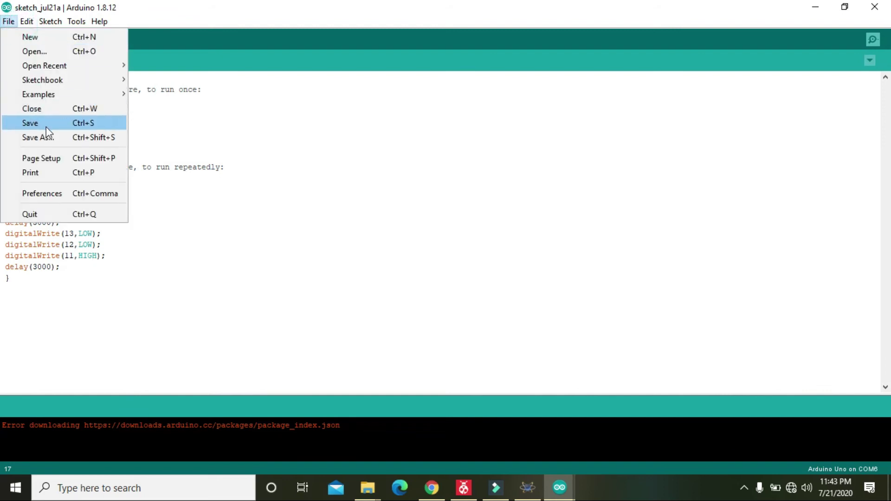
pyautogui.click(47, 126)
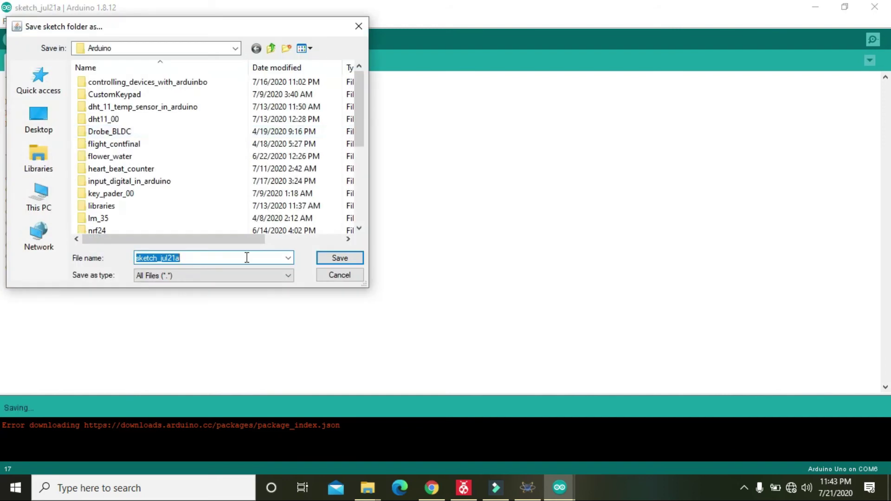
pyautogui.click(247, 258)
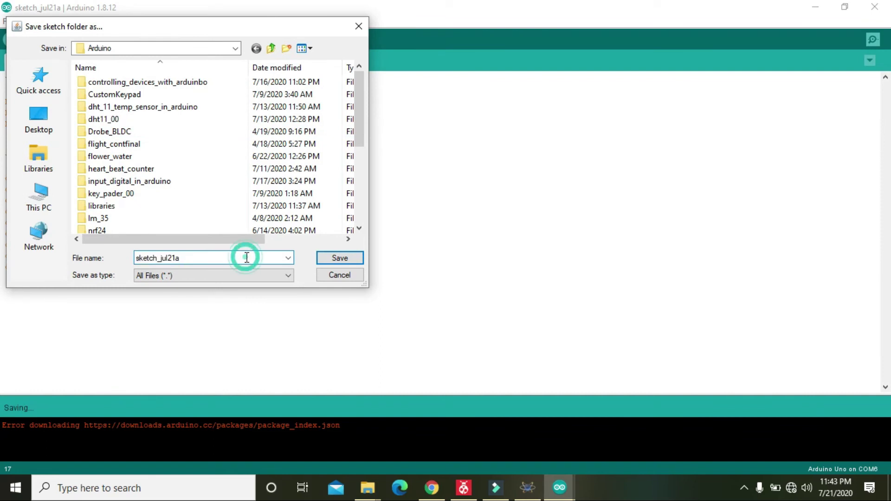
pyautogui.doubleClick(246, 258)
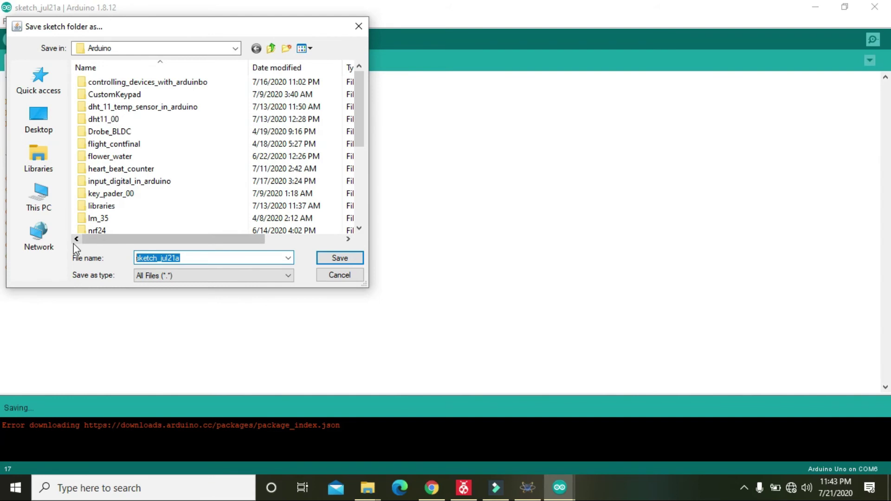
pyautogui.write('t')
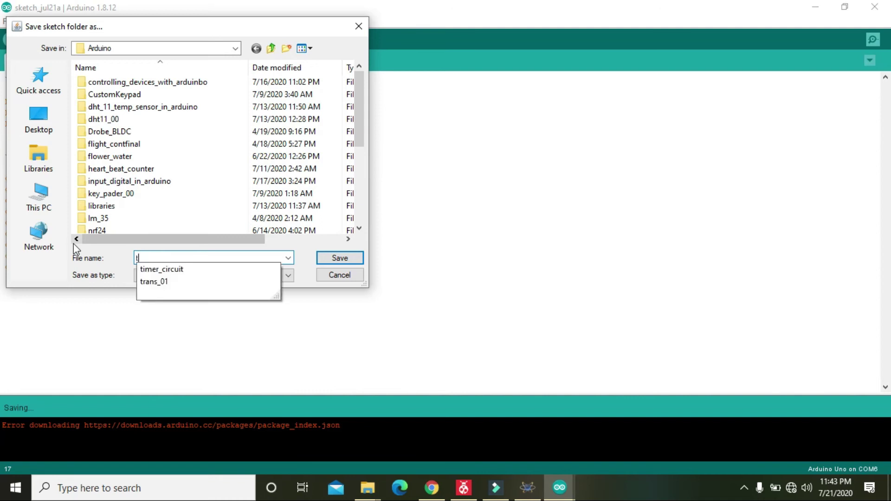
pyautogui.write('raffic lig')
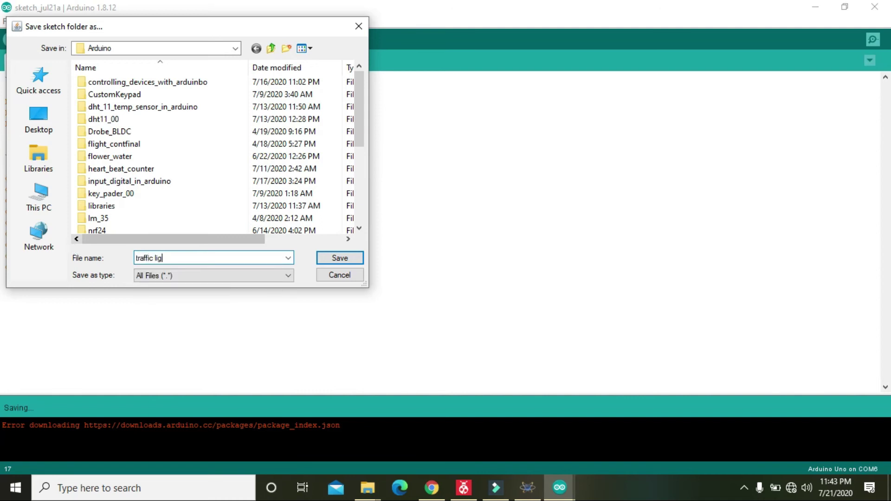
pyautogui.write('ht arduino ')
pyautogui.write('pro')
pyautogui.write('teus')
# - Confirm the save, then paste copies of digitalWrite(13,HIGH) so each loop block has three pin writes
pyautogui.press('Return')
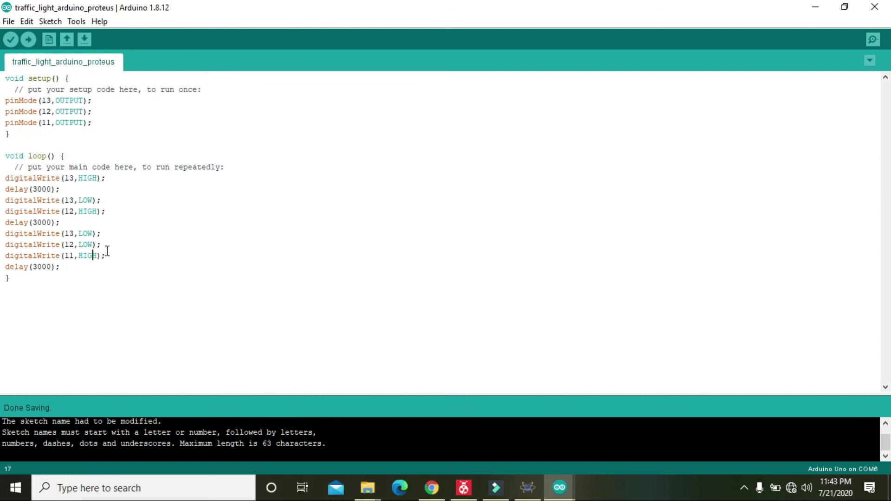
pyautogui.click(5, 179)
pyautogui.press('Return')
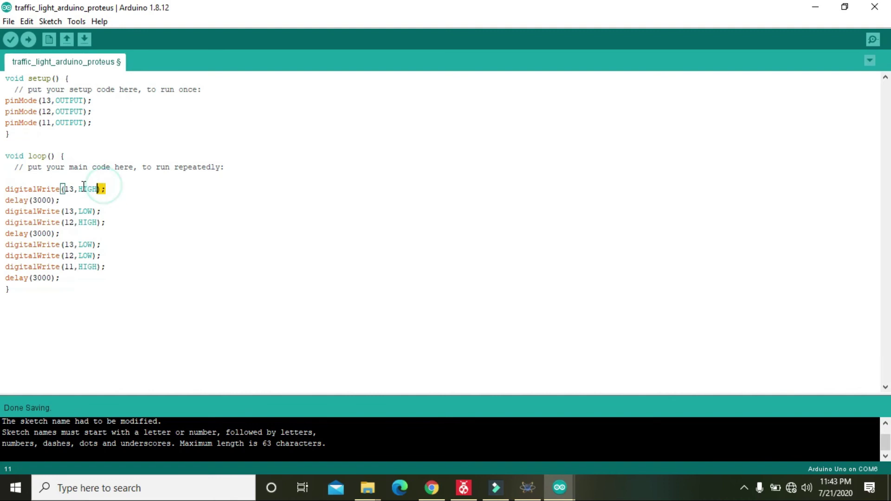
pyautogui.moveTo(105, 188); pyautogui.dragTo(6, 188)
pyautogui.hotkey('ctrl', 'c')
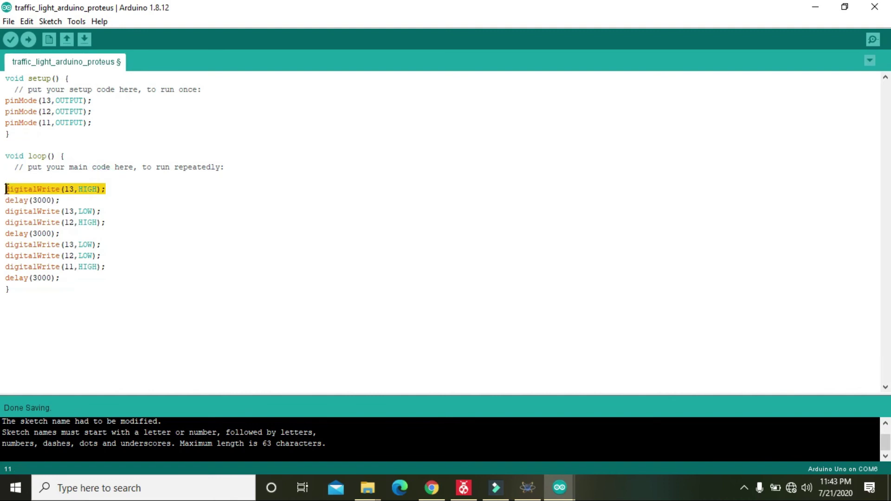
pyautogui.click(6, 179)
pyautogui.hotkey('ctrl', 'v')
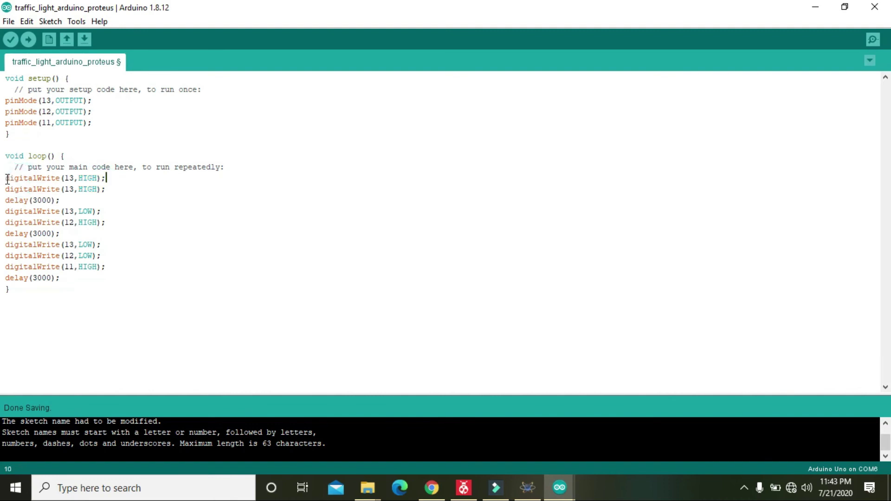
pyautogui.press('Return')
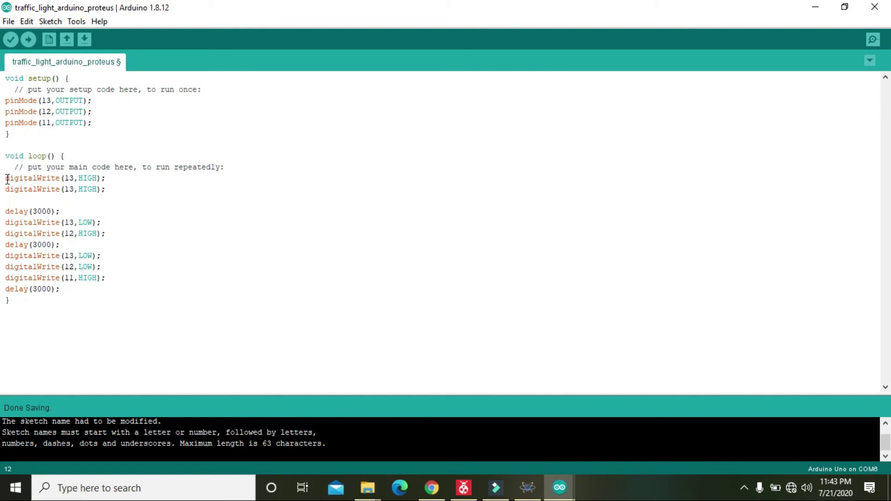
pyautogui.hotkey('ctrl', 'v')
pyautogui.press('Down')
pyautogui.press('Down')
pyautogui.press('Down')
pyautogui.press('Down')
pyautogui.press('Up')
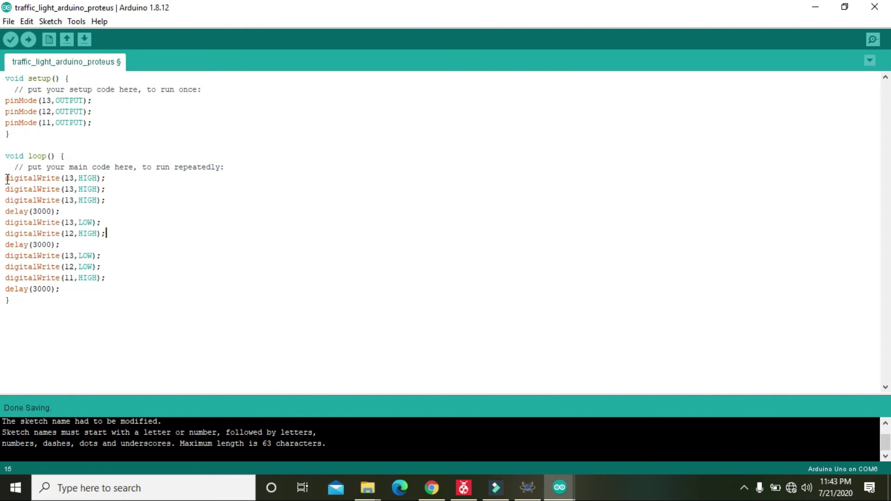
pyautogui.press('Return')
pyautogui.hotkey('ctrl', 'v')
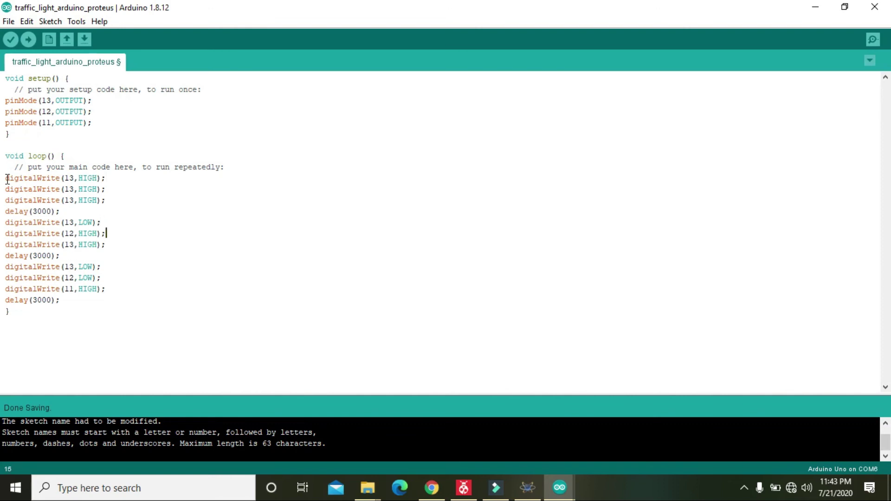
# - Edit the first block's extra lines into digitalWrite(12,LOW) and digitalWrite(11,LOW)
pyautogui.press('Up')
pyautogui.press('Up')
pyautogui.press('Up')
pyautogui.press('Up')
pyautogui.press('Left')
pyautogui.press('Left')
pyautogui.press('BackSpace')
pyautogui.press('BackSpace')
pyautogui.press('BackSpace')
pyautogui.press('BackSpace')
pyautogui.write('LOW')
pyautogui.press('Left')
pyautogui.press('Left')
pyautogui.press('Left')
pyautogui.press('Left')
pyautogui.press('BackSpace')
pyautogui.write('2')
pyautogui.press('BackSpace')
pyautogui.write('1')
pyautogui.press('Right')
pyautogui.hotkey('shift', 'Right')
pyautogui.hotkey('shift', 'Right')
pyautogui.hotkey('shift', 'Right')
pyautogui.press('BackSpace')
pyautogui.write('LOW')
# - Edit the second block so it reads digitalWrite(13,LOW), (12,HIGH), (11,LOW)
pyautogui.press('Down')
pyautogui.press('Down')
pyautogui.press('Down')
pyautogui.press('Right')
pyautogui.press('Right')
pyautogui.press('Right')
pyautogui.press('Down')
pyautogui.press('BackSpace')
pyautogui.press('BackSpace')
pyautogui.press('BackSpace')
pyautogui.press('BackSpace')
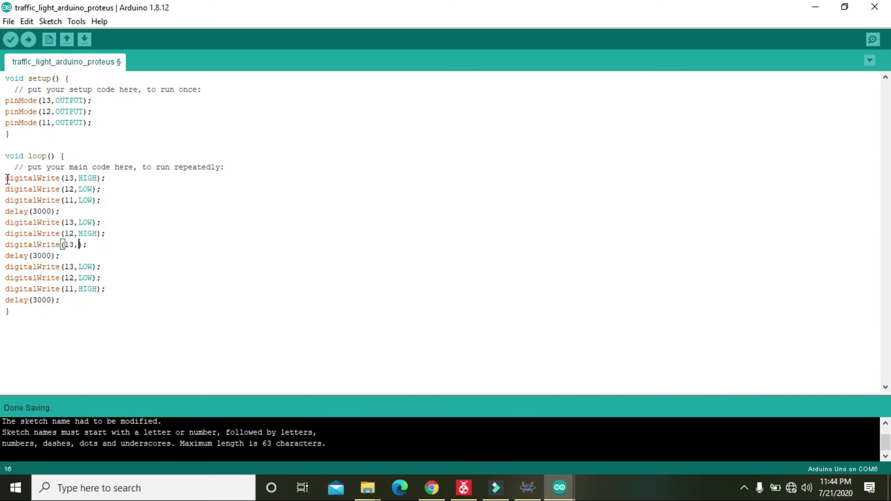
pyautogui.write('LOW')
pyautogui.press('Left')
pyautogui.press('Left')
pyautogui.press('Left')
pyautogui.press('Left')
pyautogui.press('BackSpace')
pyautogui.write('1')
pyautogui.press('Down')
pyautogui.press('Down')
# - Verify the sketch and copy the generated traffic_light_arduino_proteus.ino.hex path from the build output
pyautogui.click(10, 40)
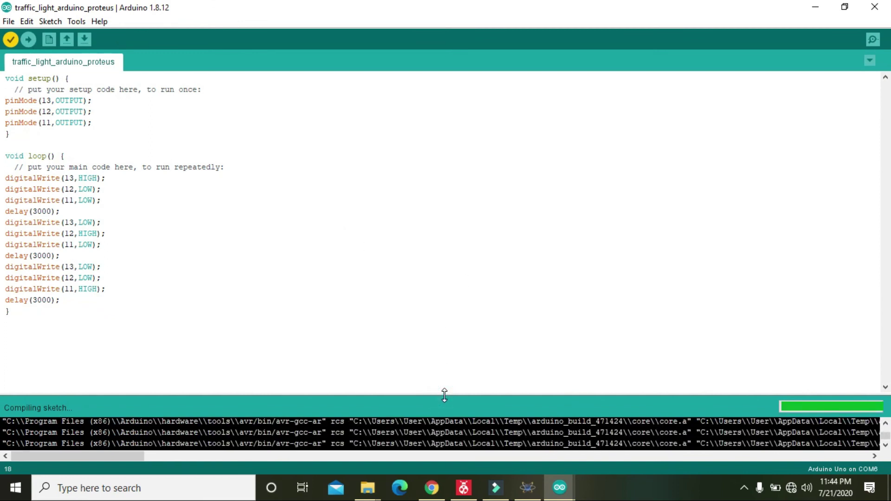
pyautogui.moveTo(444, 395); pyautogui.dragTo(444, 302)
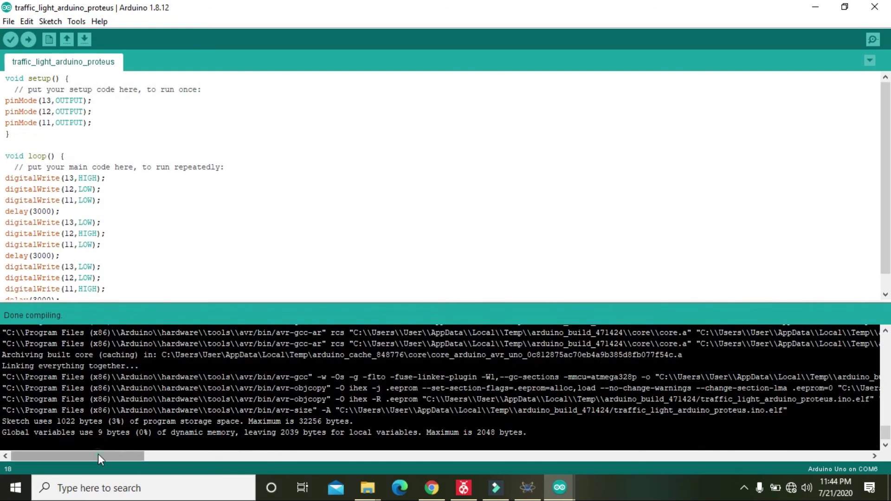
pyautogui.moveTo(98, 457); pyautogui.dragTo(258, 456)
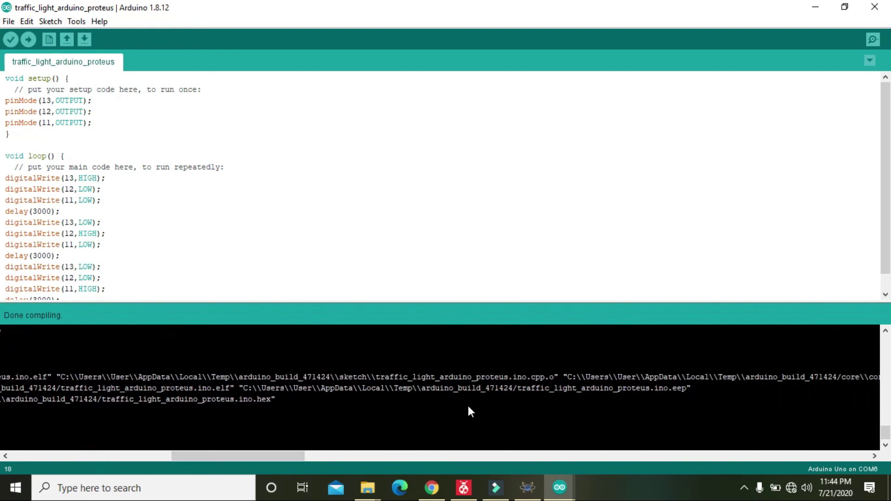
pyautogui.moveTo(274, 452); pyautogui.dragTo(238, 455)
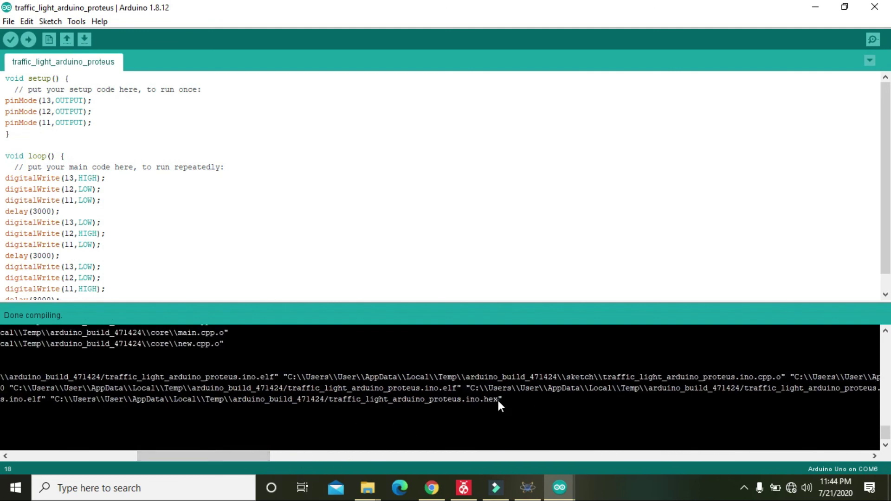
pyautogui.moveTo(420, 396); pyautogui.dragTo(166, 402)
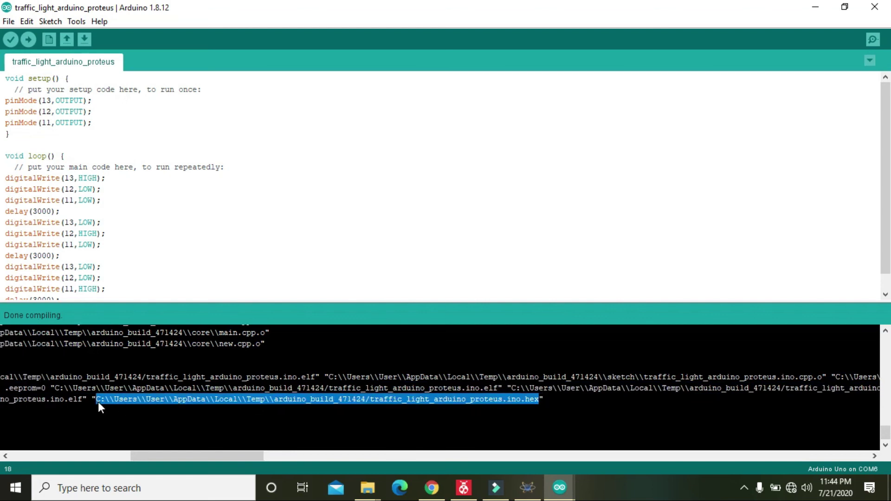
pyautogui.click(321, 415)
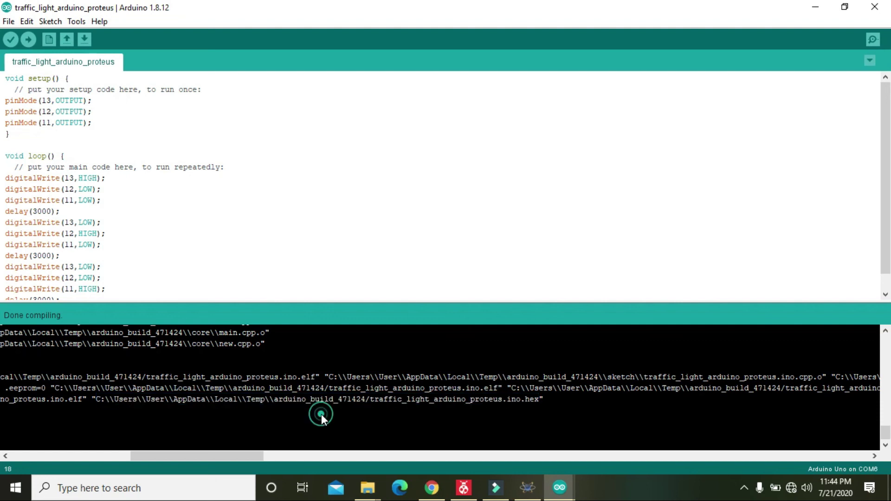
# - In Proteus, set ARD1's Program File to the copied traffic_light_arduino_proteus.ino.hex path
pyautogui.click(527, 488)
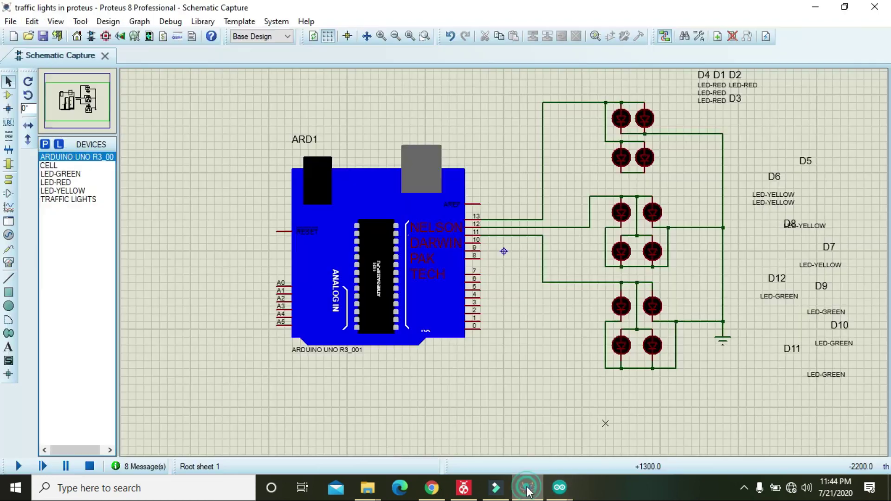
pyautogui.doubleClick(394, 160)
pyautogui.click(402, 126)
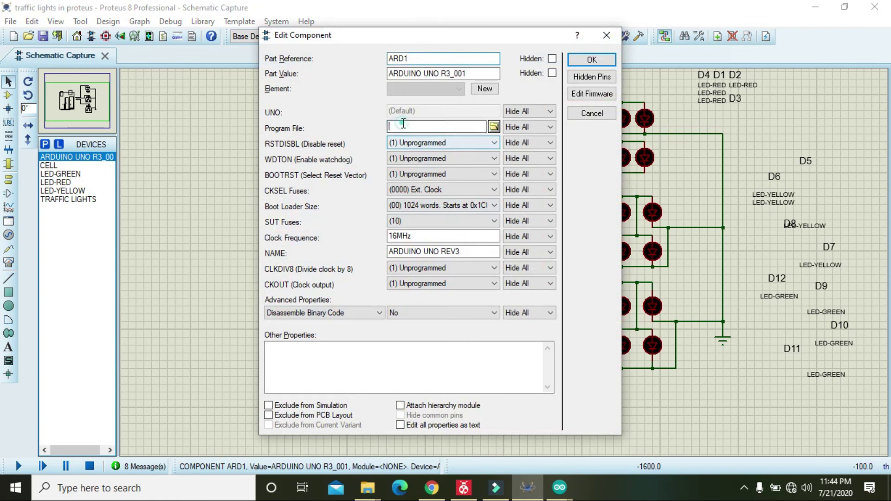
pyautogui.hotkey('ctrl', 'v')
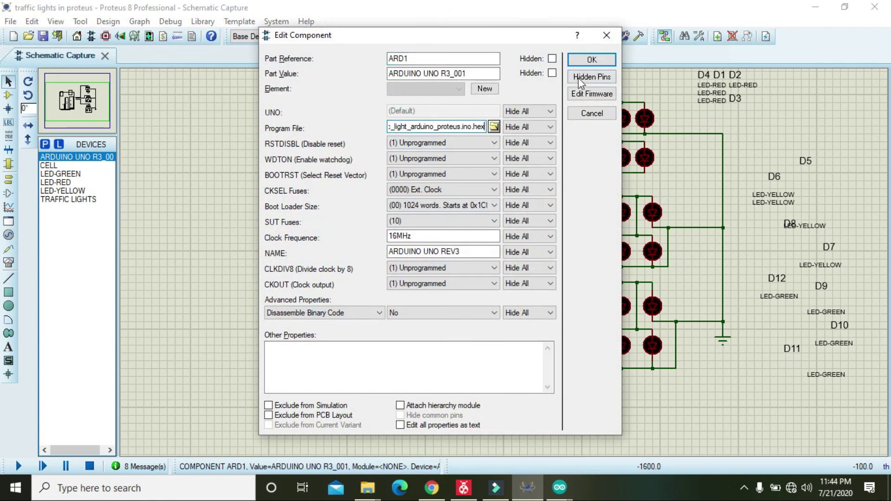
pyautogui.click(590, 59)
pyautogui.click(811, 112)
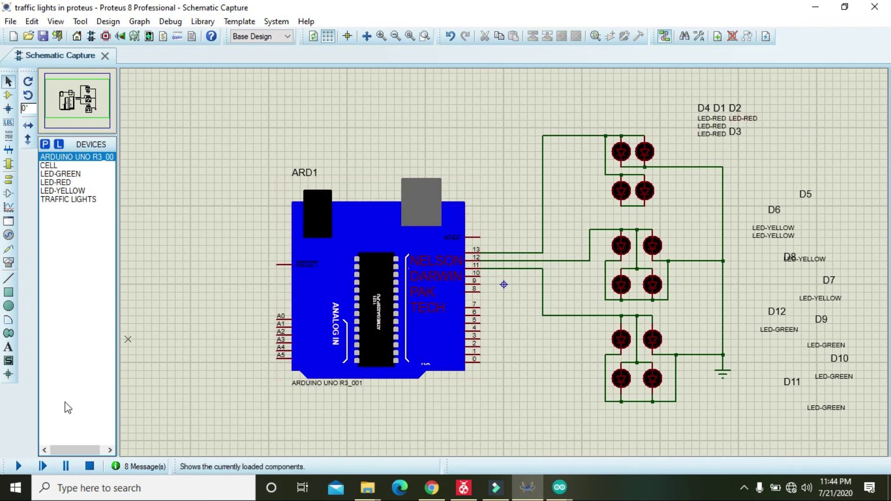
# - Run and stop the simulation, then wire the red LED pin to the wire on its right
pyautogui.click(18, 467)
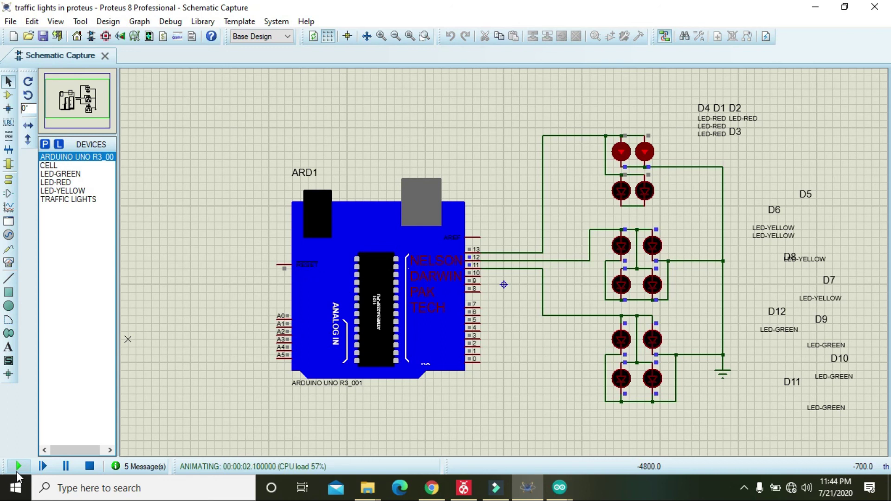
pyautogui.click(90, 466)
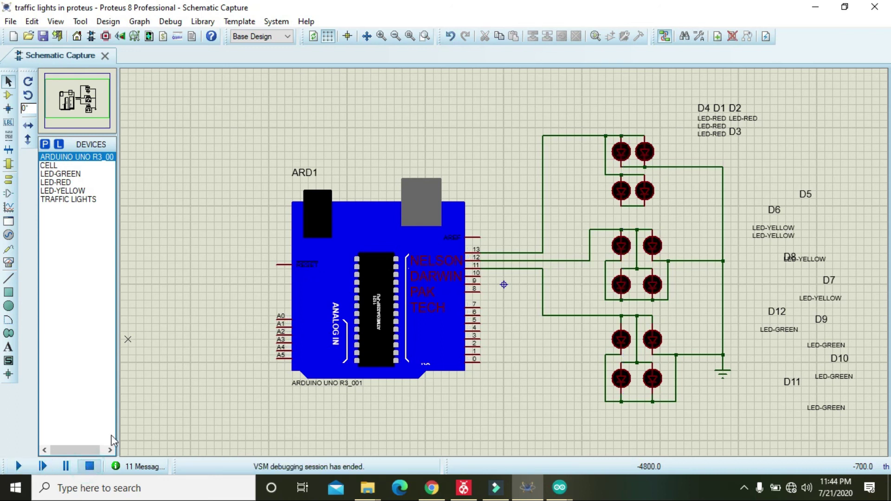
pyautogui.click(645, 205)
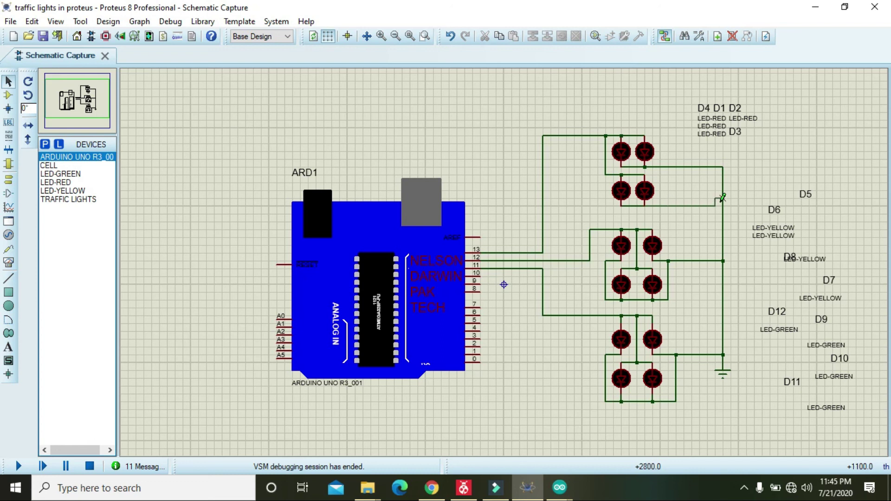
pyautogui.click(661, 167)
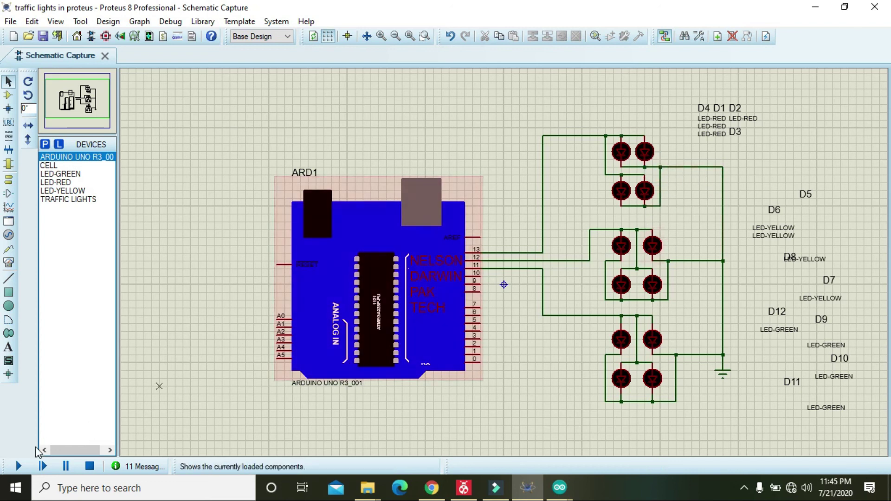
# - Run the simulation again to light the red LED group, then stop it
pyautogui.click(21, 467)
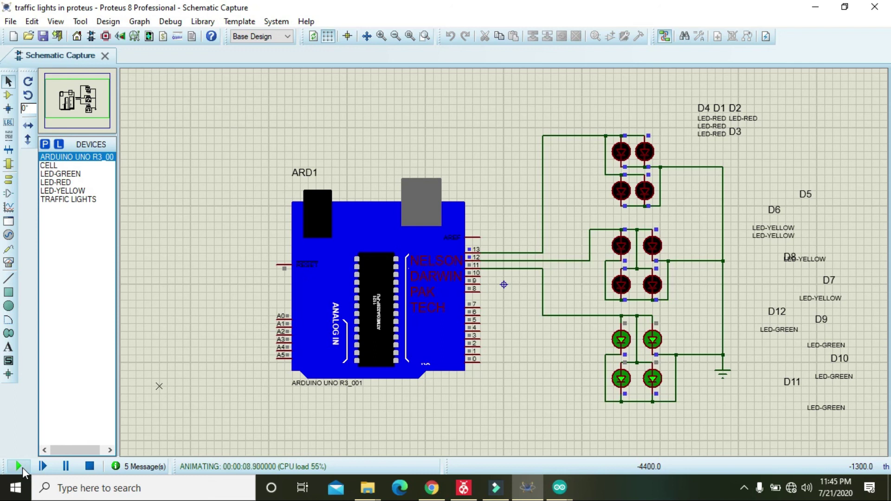
pyautogui.click(89, 467)
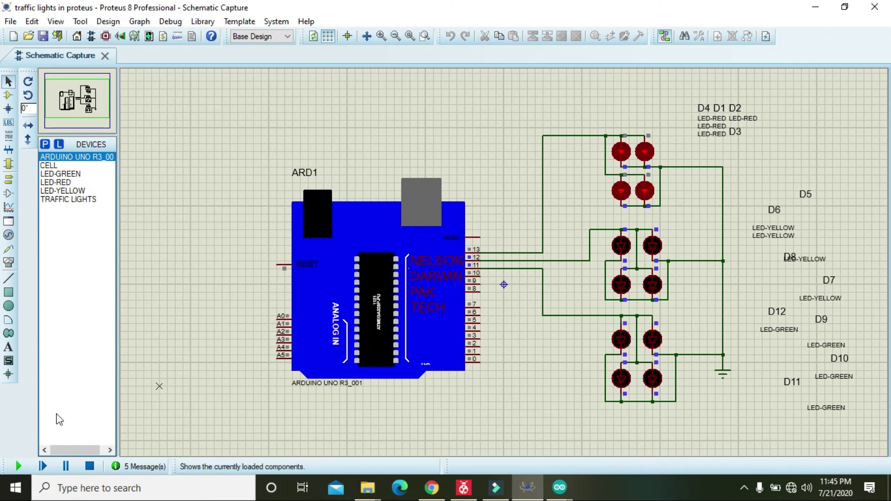
pyautogui.click(88, 468)
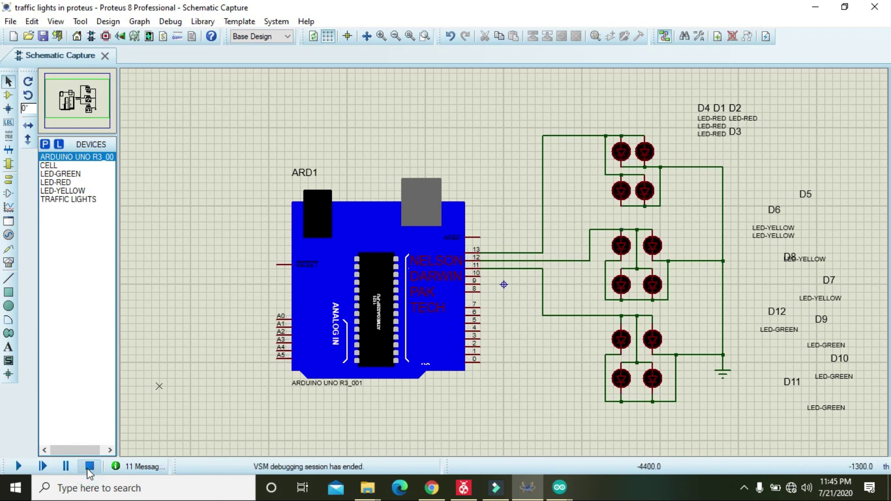
pyautogui.moveTo(679, 87); pyautogui.dragTo(764, 153)
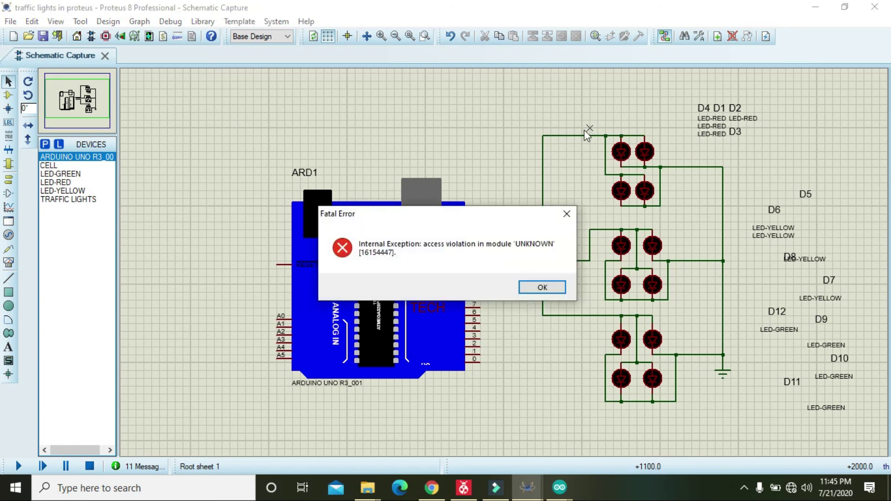
pyautogui.press('Return')
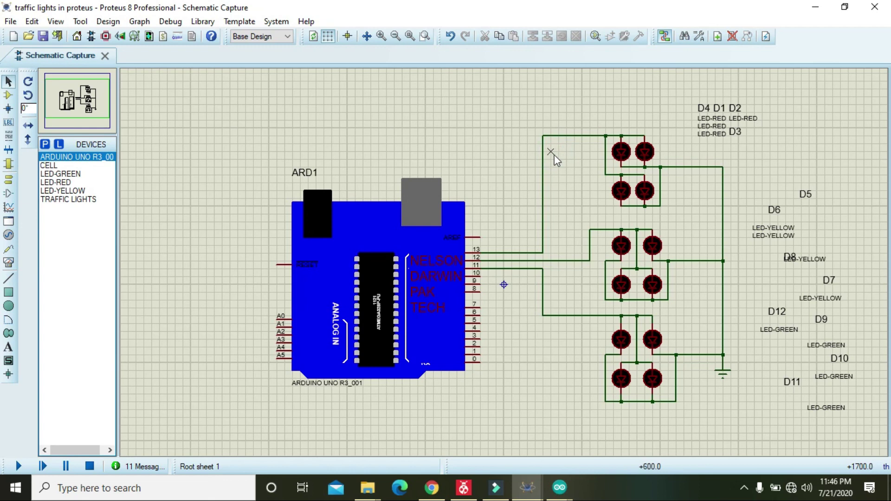